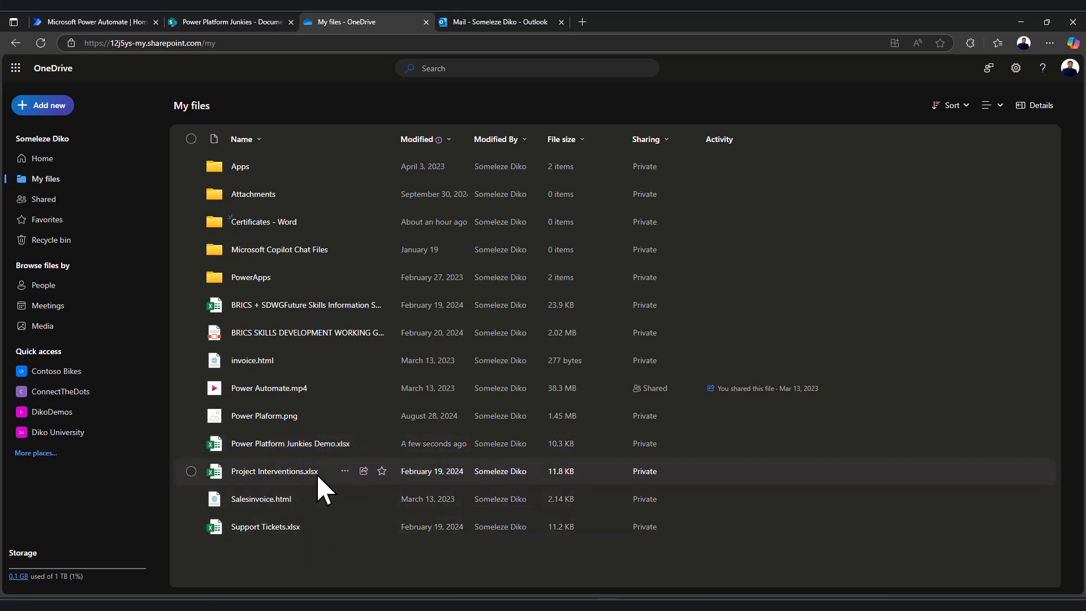
Confirm the Certificates - Word folder is empty, go back to My files, and switch to Power Platform Junkies
mouse_move(298, 446)
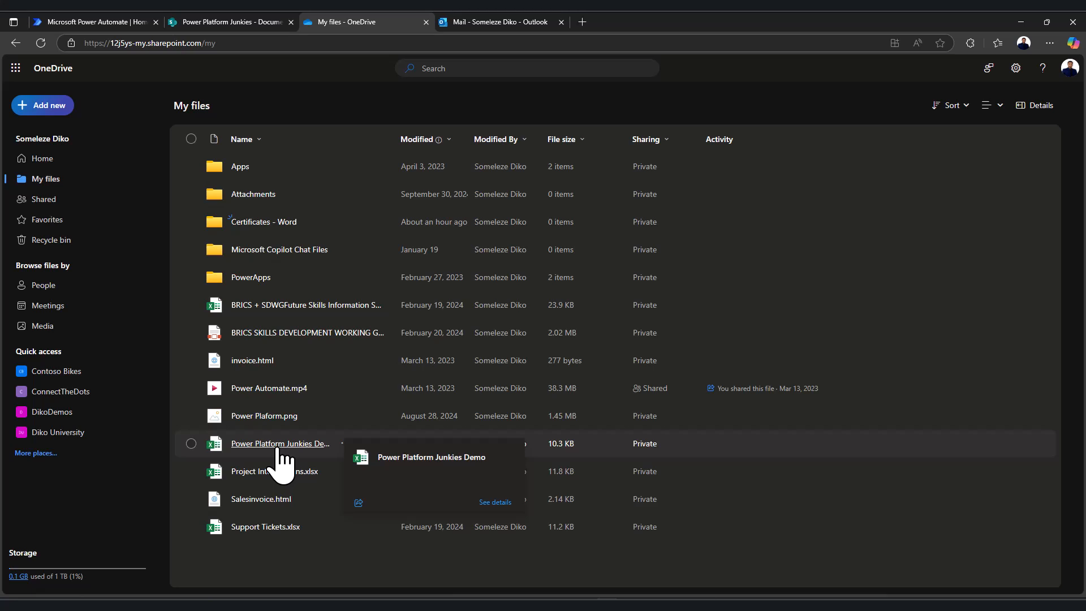
click(282, 222)
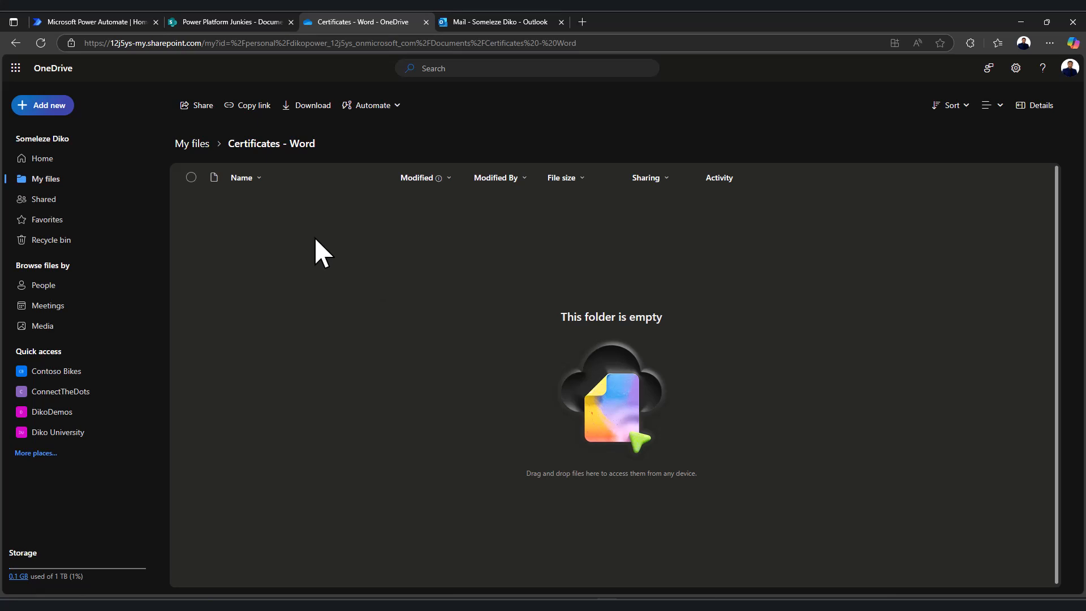
click(207, 148)
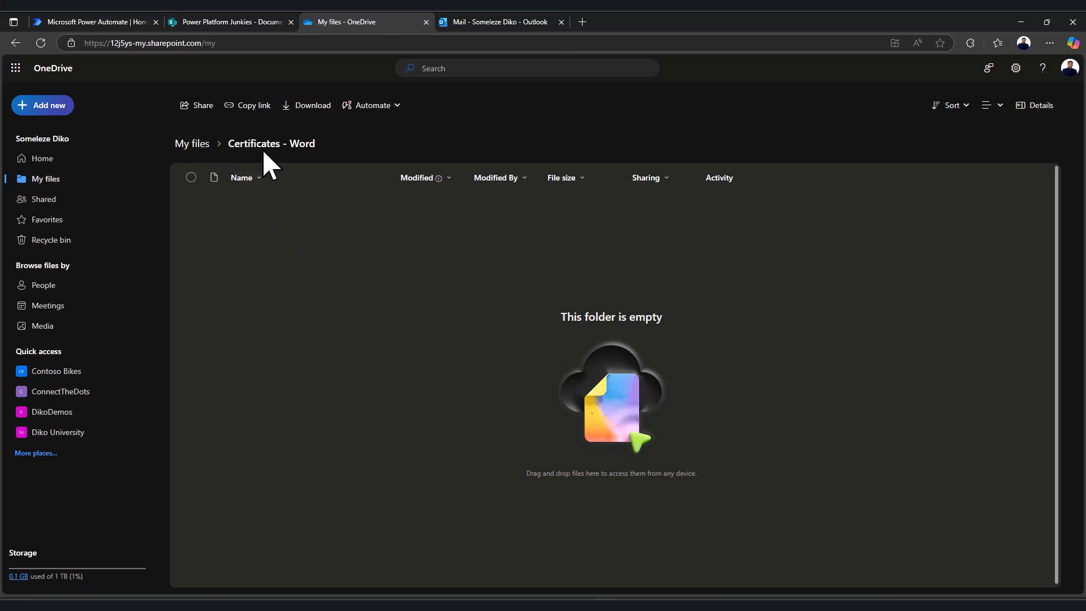
click(243, 23)
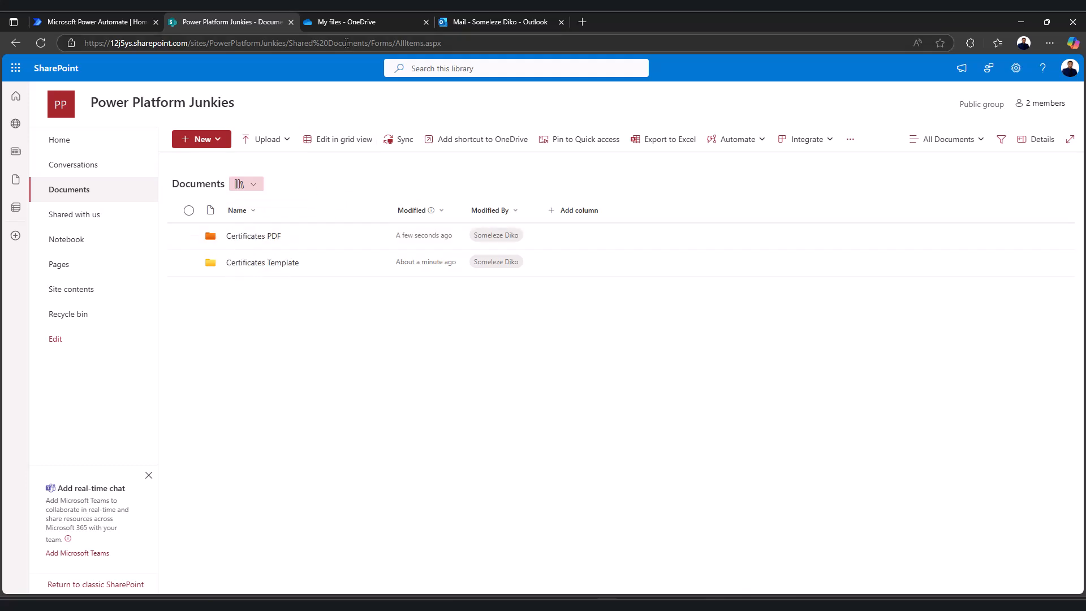
Return to the Power Platform Junkies Documents library and choose to upload files
click(350, 22)
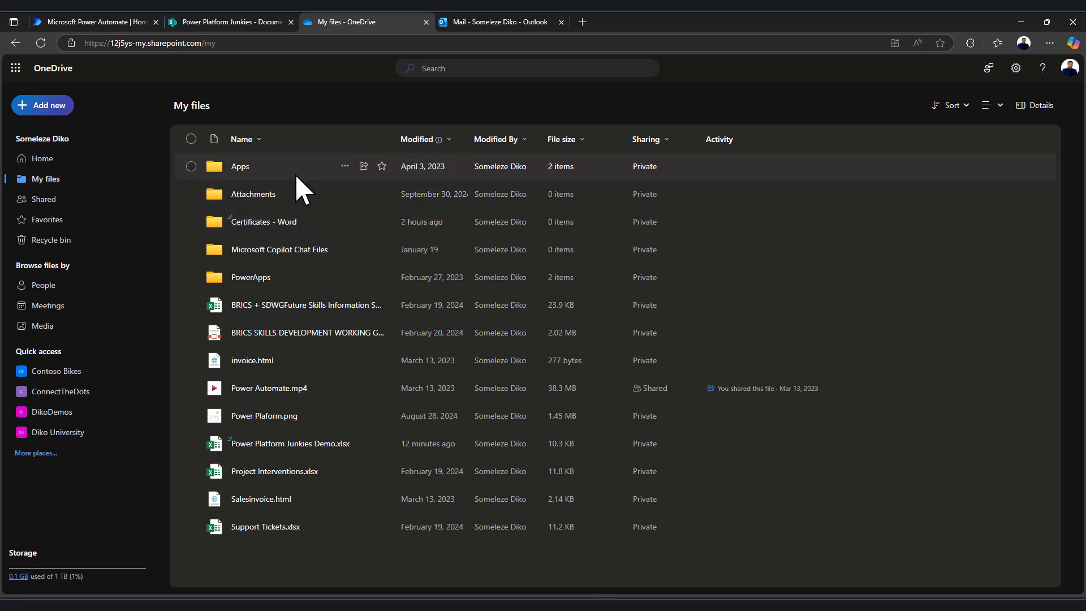
click(252, 22)
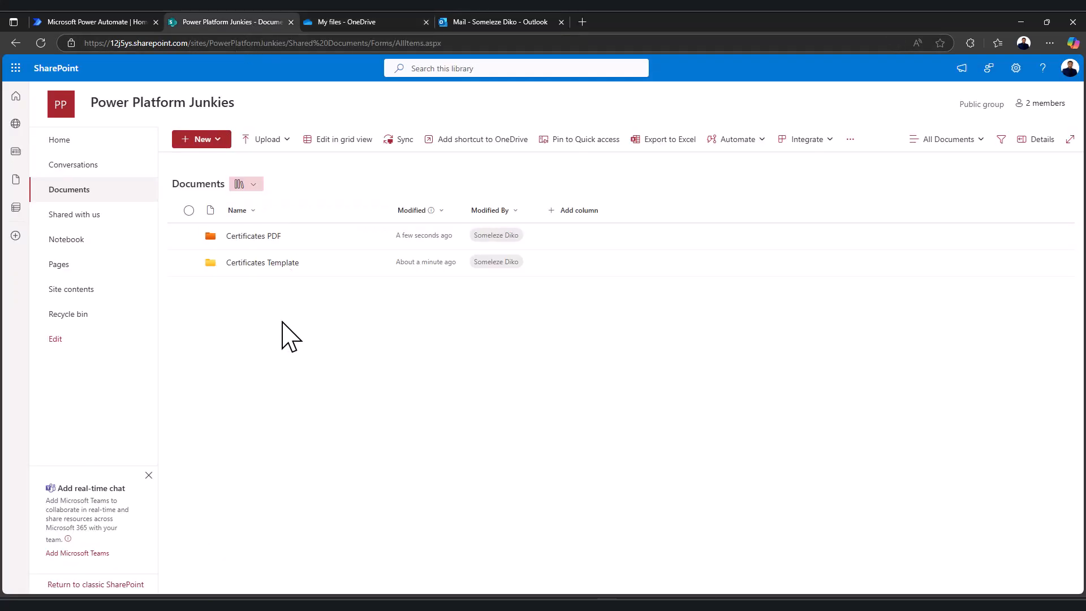
click(207, 145)
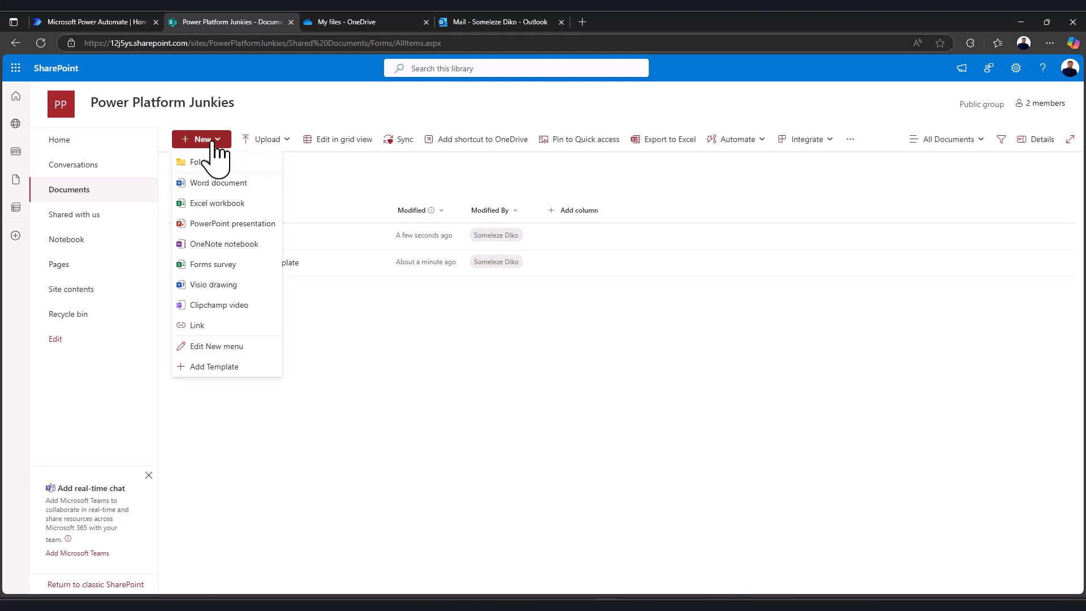
click(279, 142)
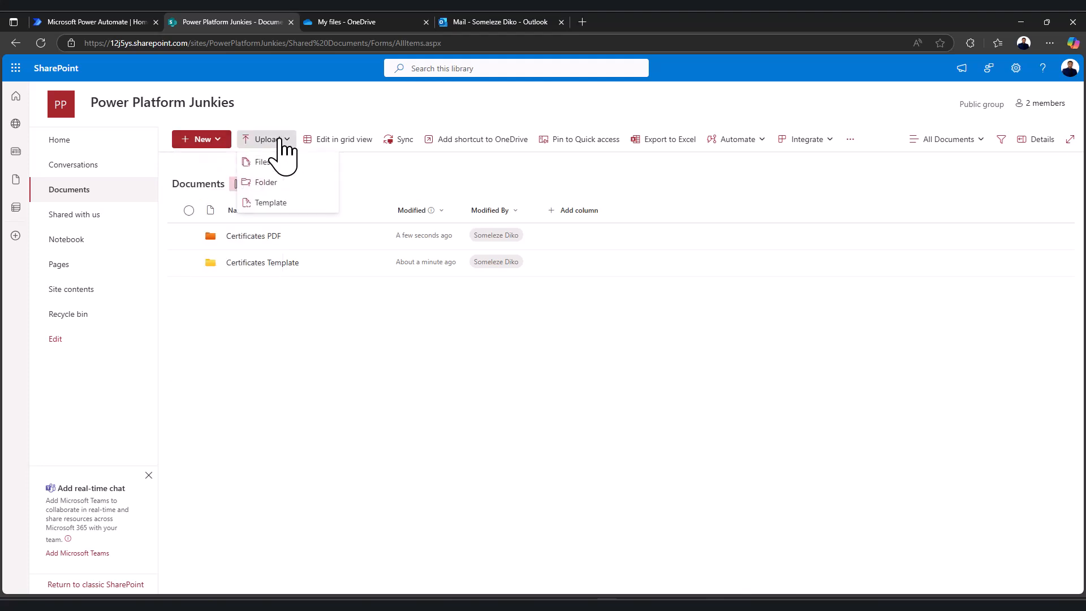
click(267, 162)
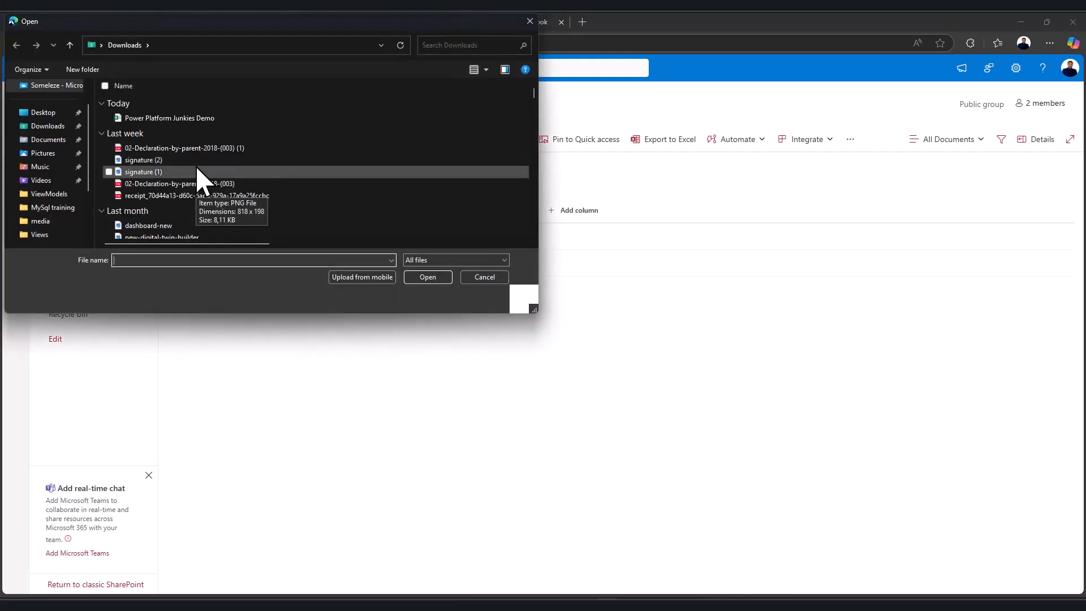
Upload Certificate of attendance from the Desktop, closing it in Word when reported in use
click(45, 113)
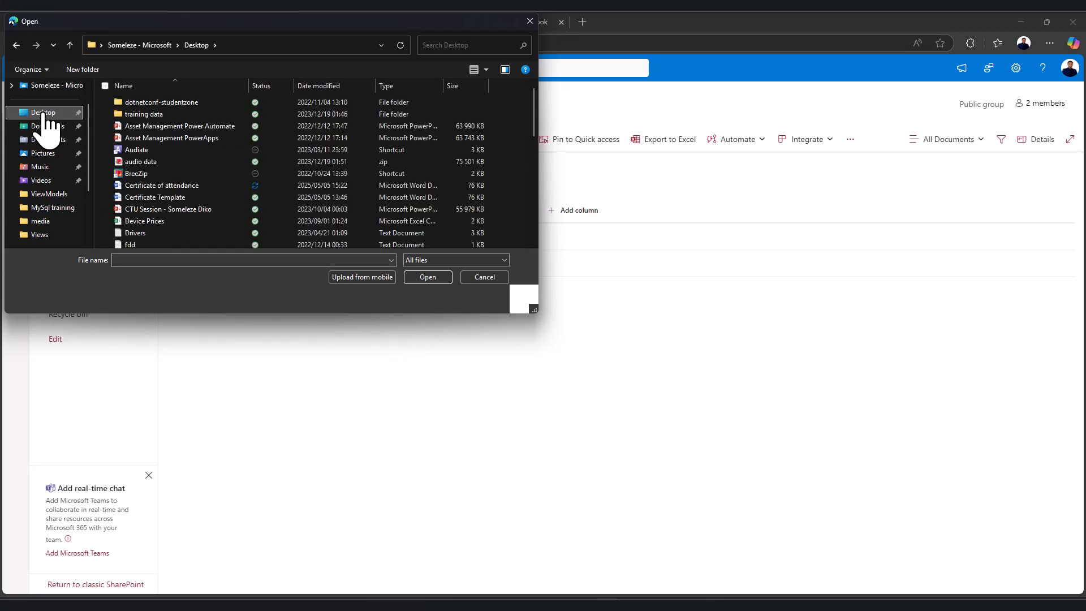
scroll(150, 215, down, 1)
scroll(148, 226, down, 1)
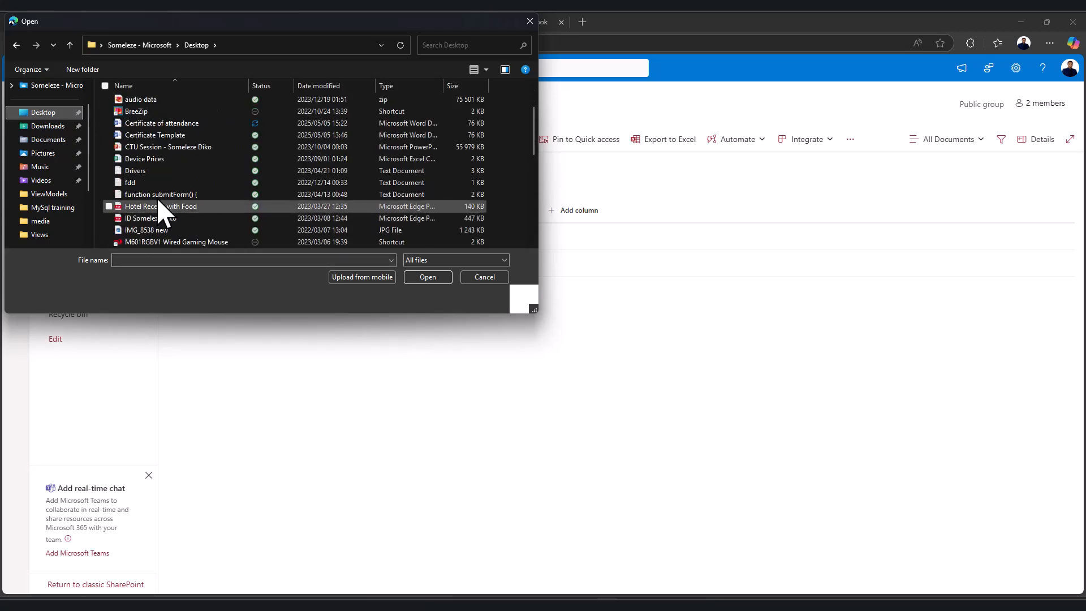
click(169, 122)
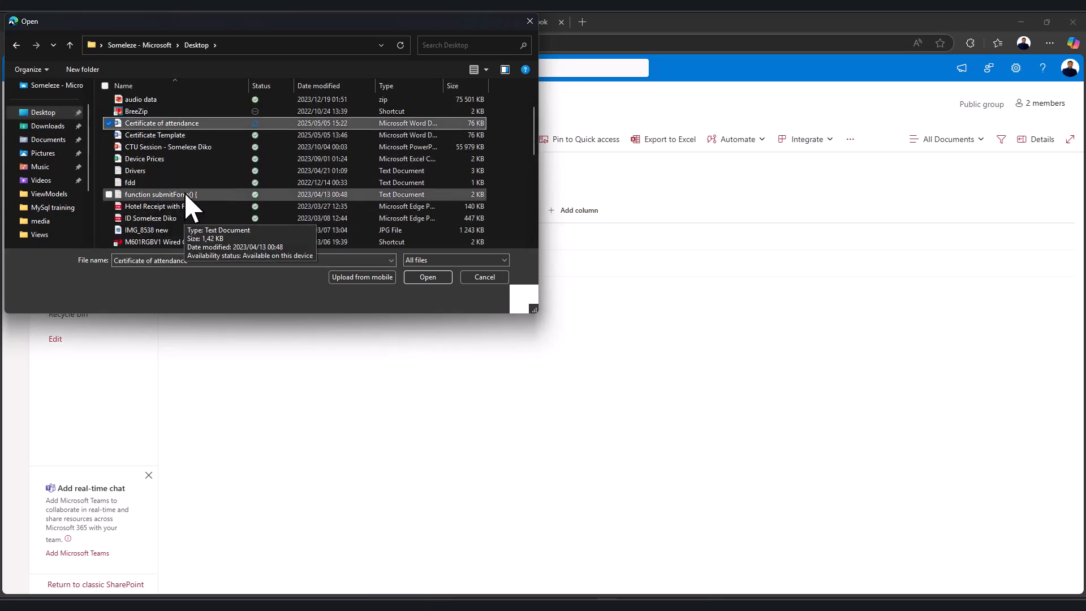
click(424, 277)
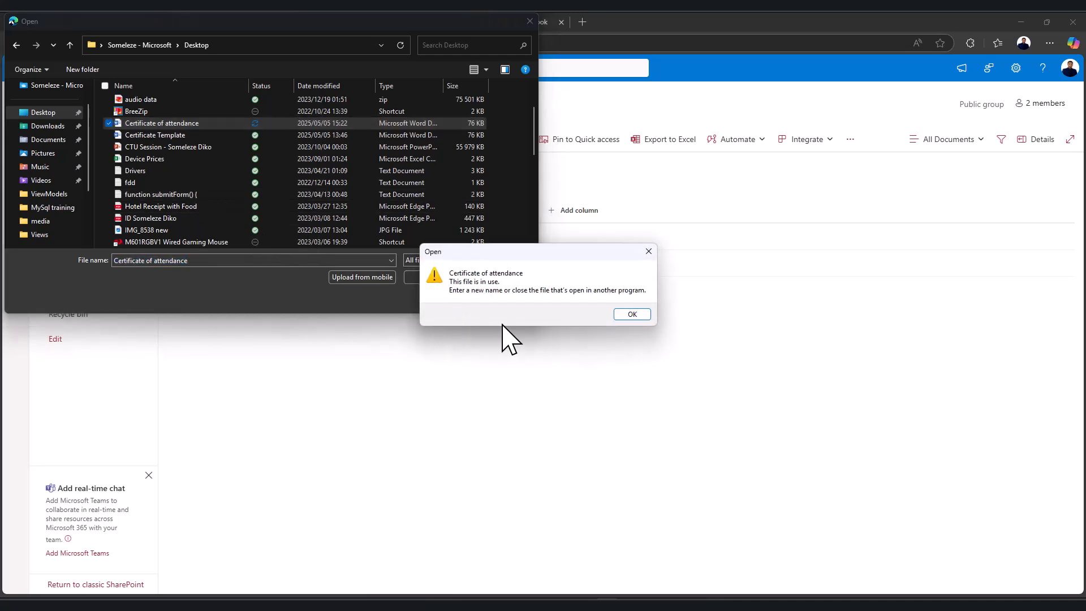
click(631, 315)
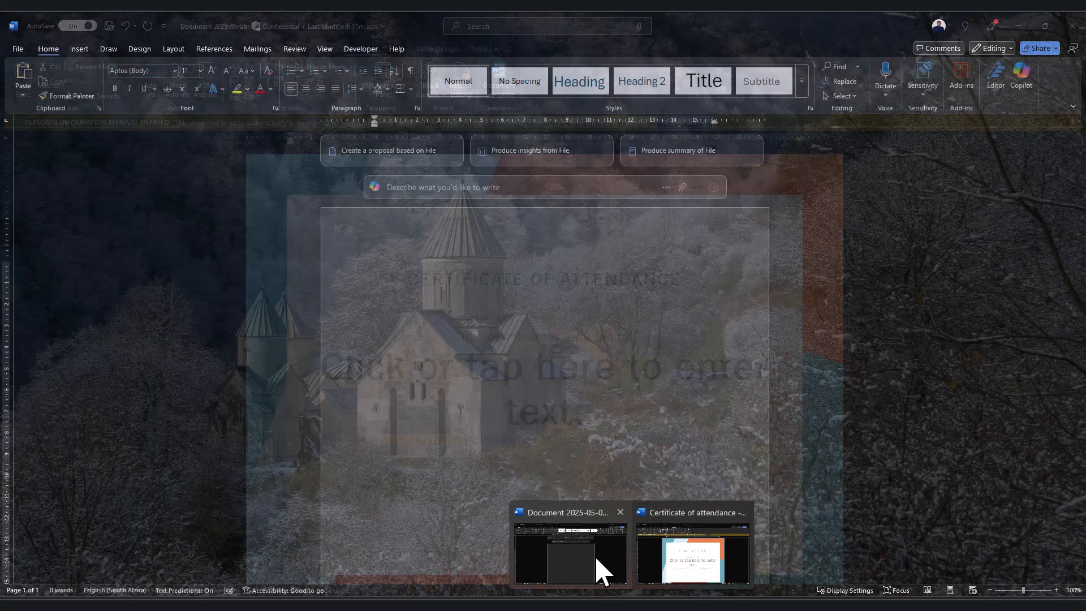
click(687, 549)
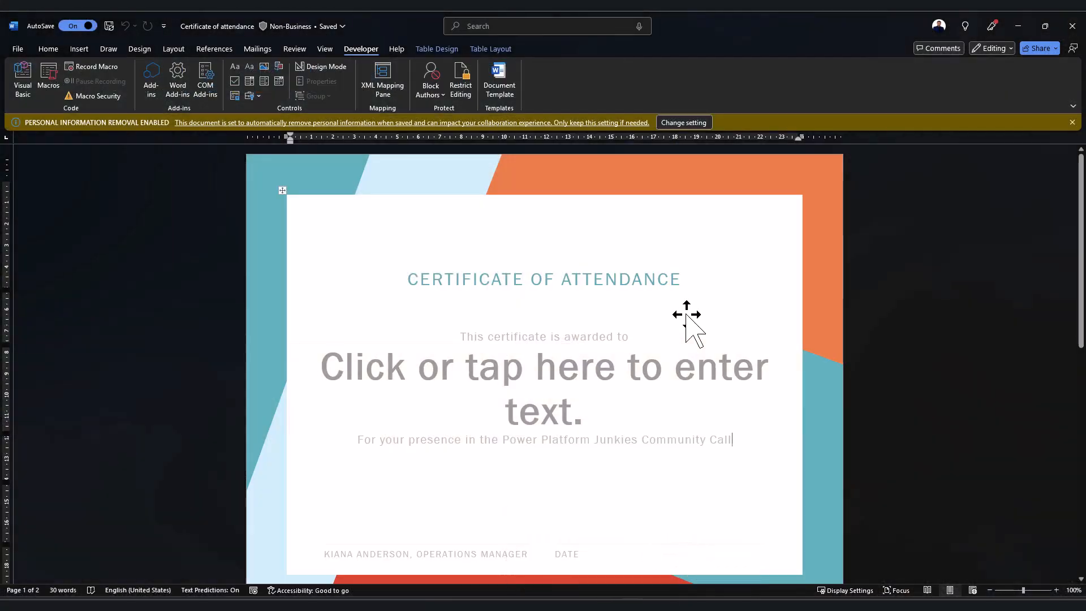
click(1074, 27)
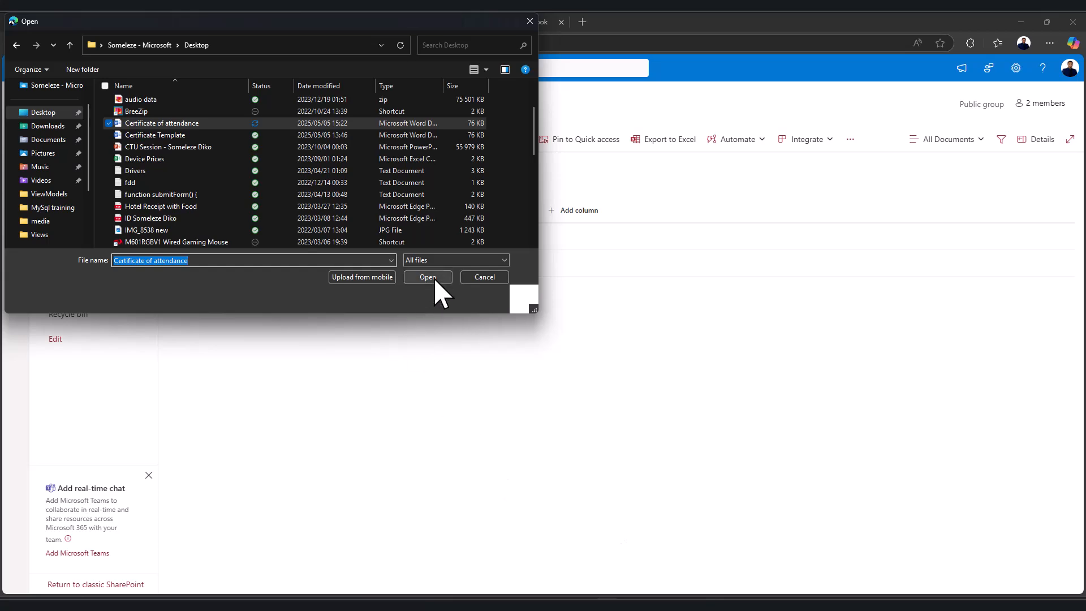
click(427, 277)
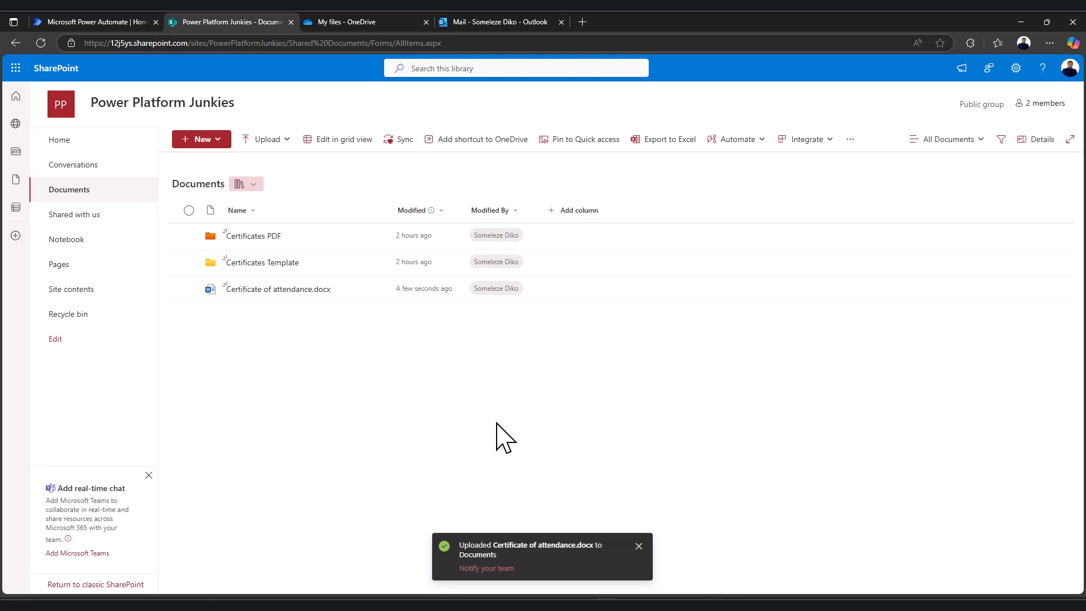
Switch to the Power Automate tab and enlarge the page zoom
click(109, 24)
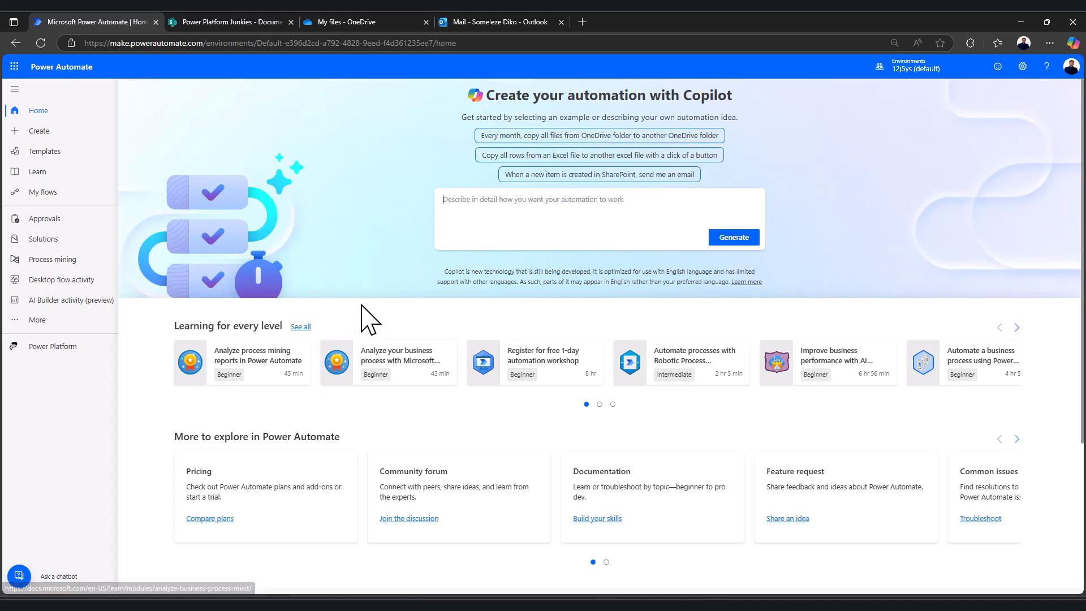
key(ctrl+plus)
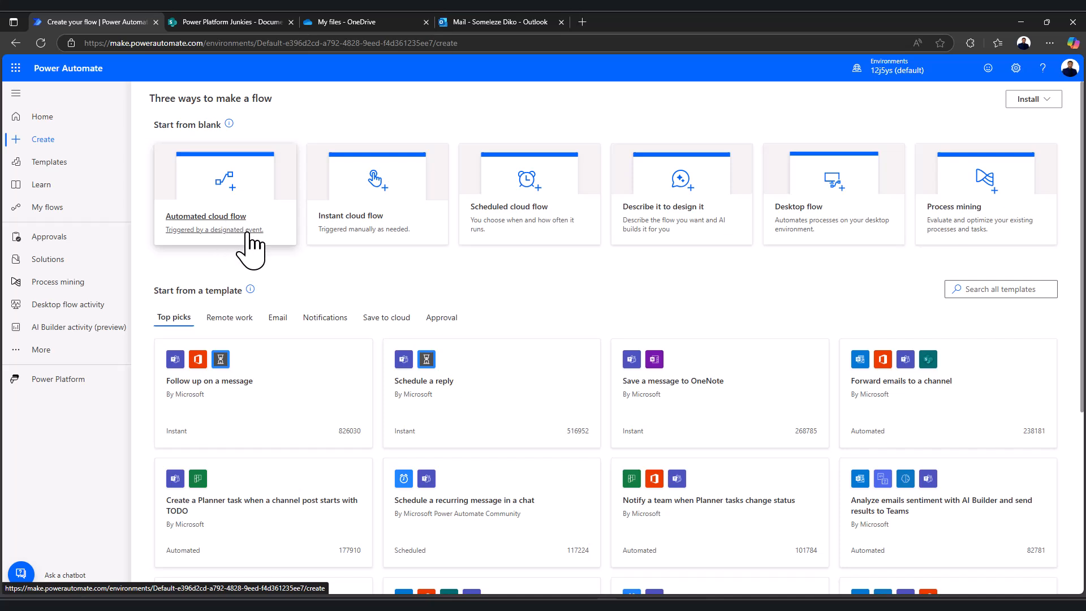
Create an instant cloud flow named Certificate of Attendance with the Manually trigger a flow trigger
click(368, 222)
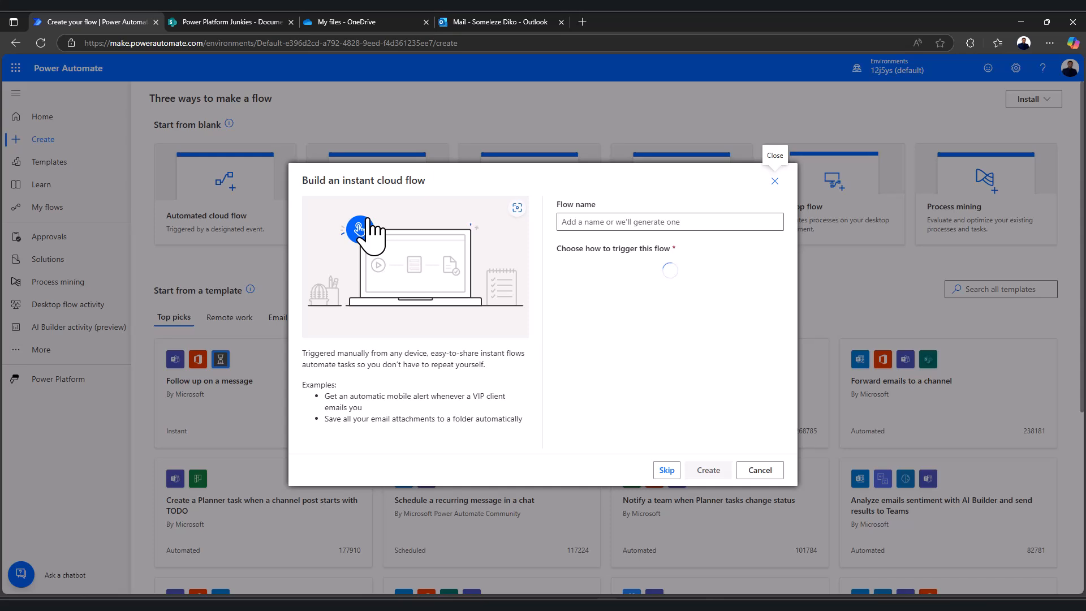
click(584, 224)
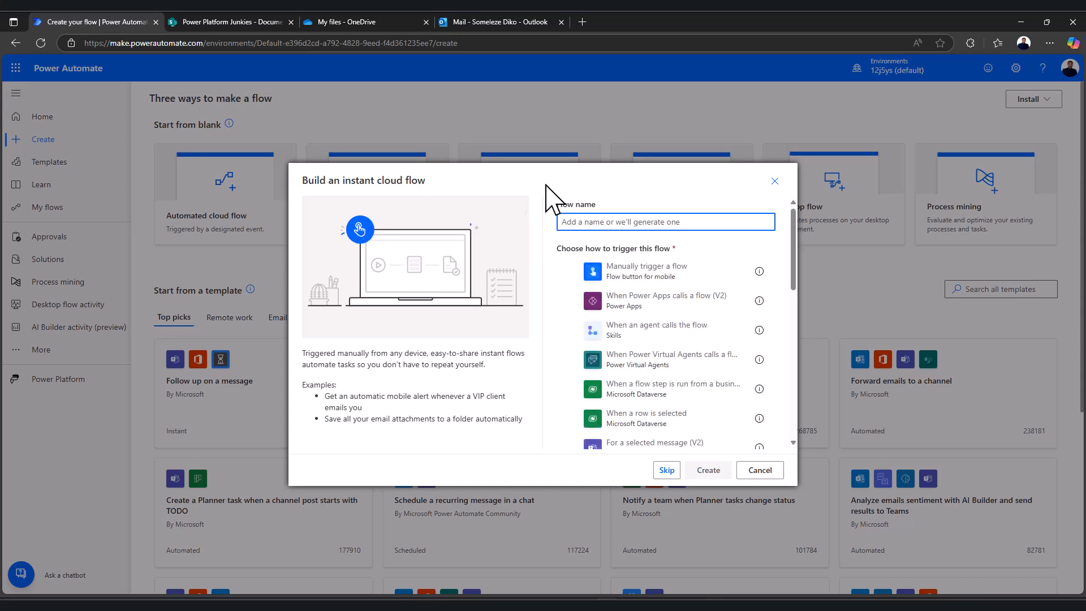
text(Certificate of Attendance)
click(629, 282)
click(708, 471)
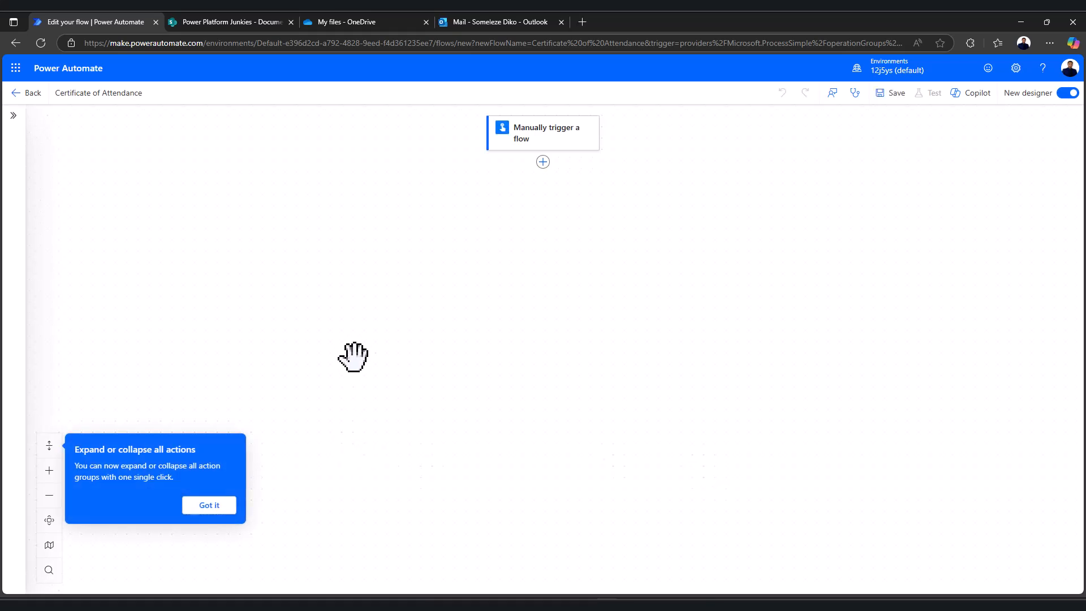
Zoom in on the canvas, move the trigger card near the top, and dismiss the tip
click(51, 471)
drag(332, 298, 326, 478)
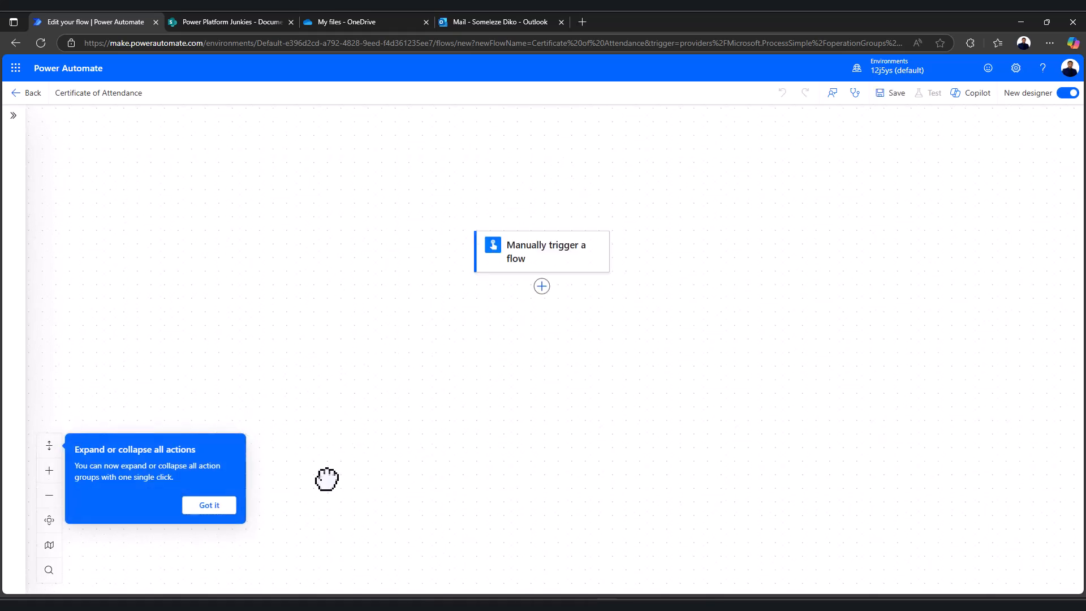
click(49, 470)
drag(303, 281, 293, 206)
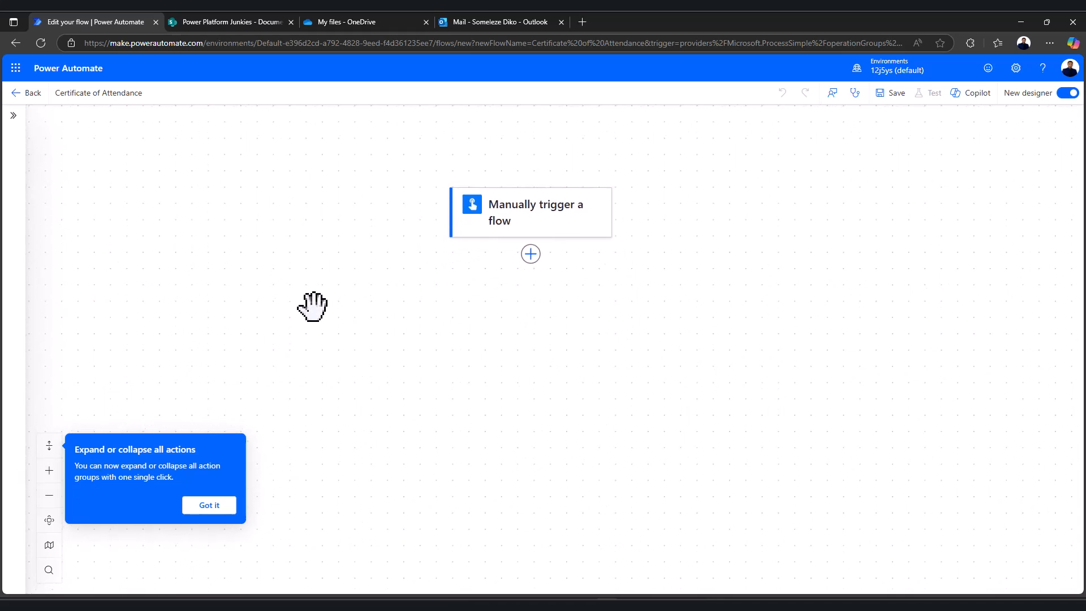
drag(308, 299, 306, 274)
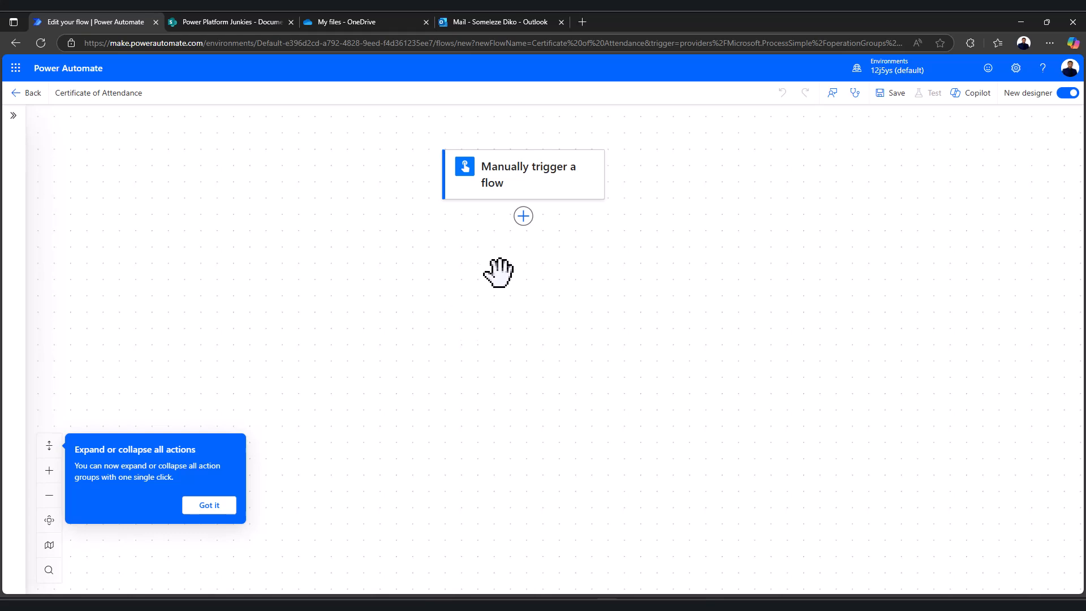
click(209, 506)
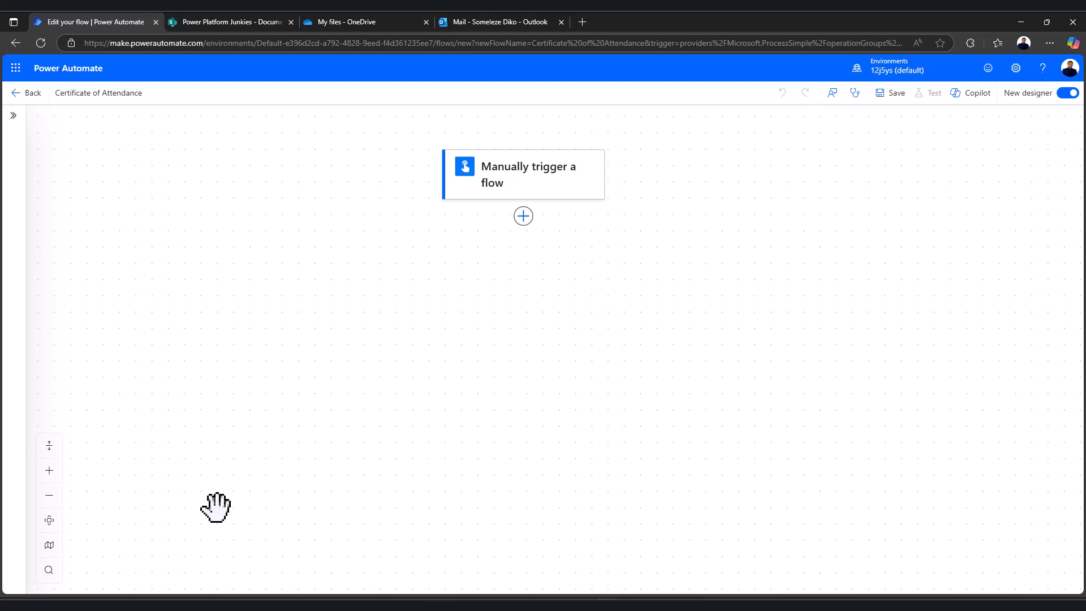
Add Excel Online's 'List rows present in a table' action with a new connection signed in via the work account
click(523, 217)
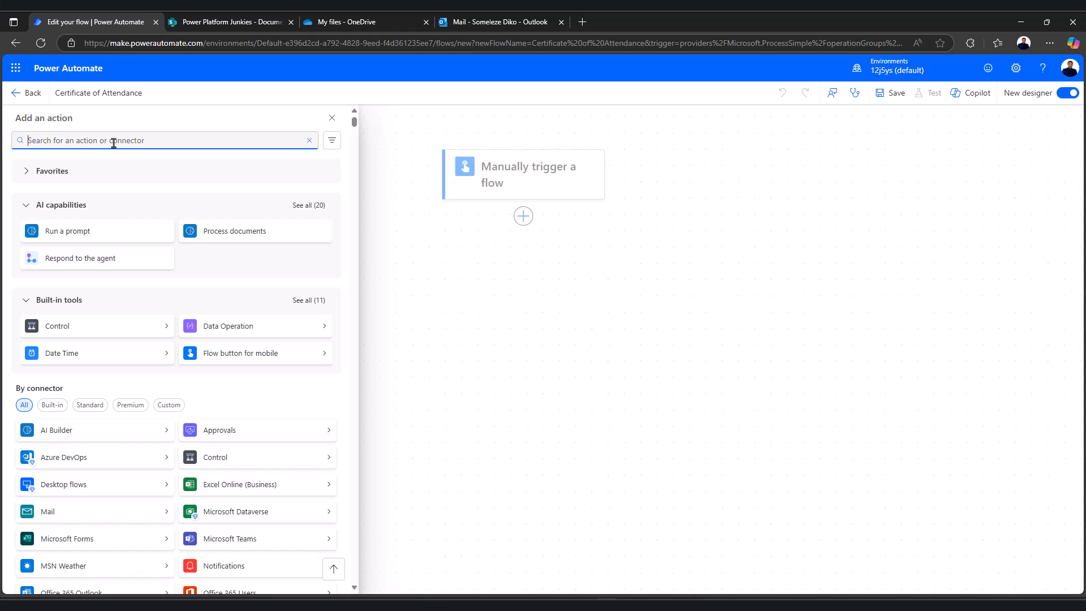
text(excel)
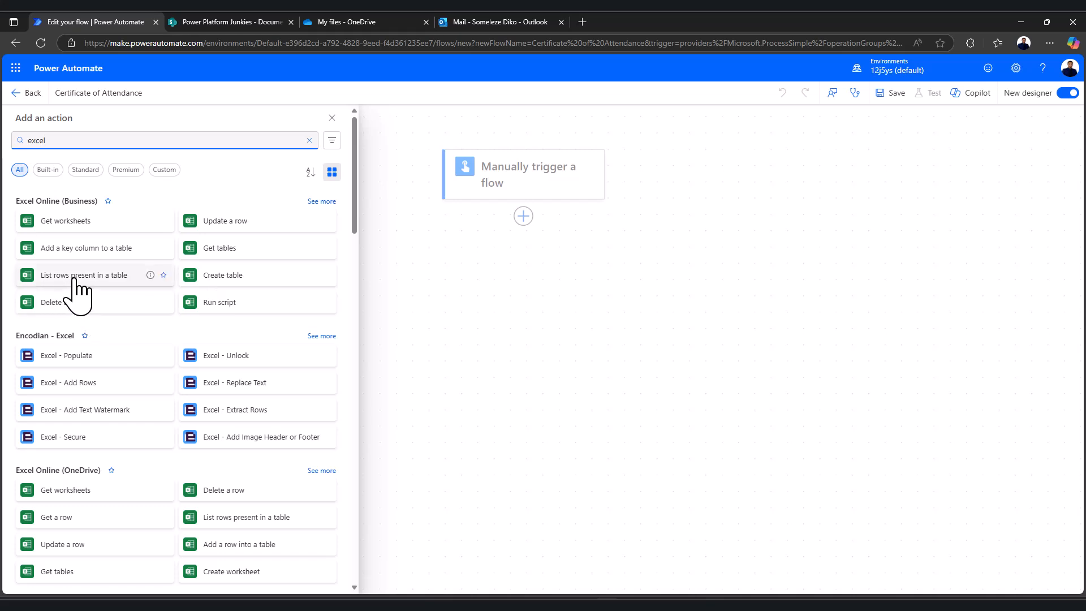
click(113, 276)
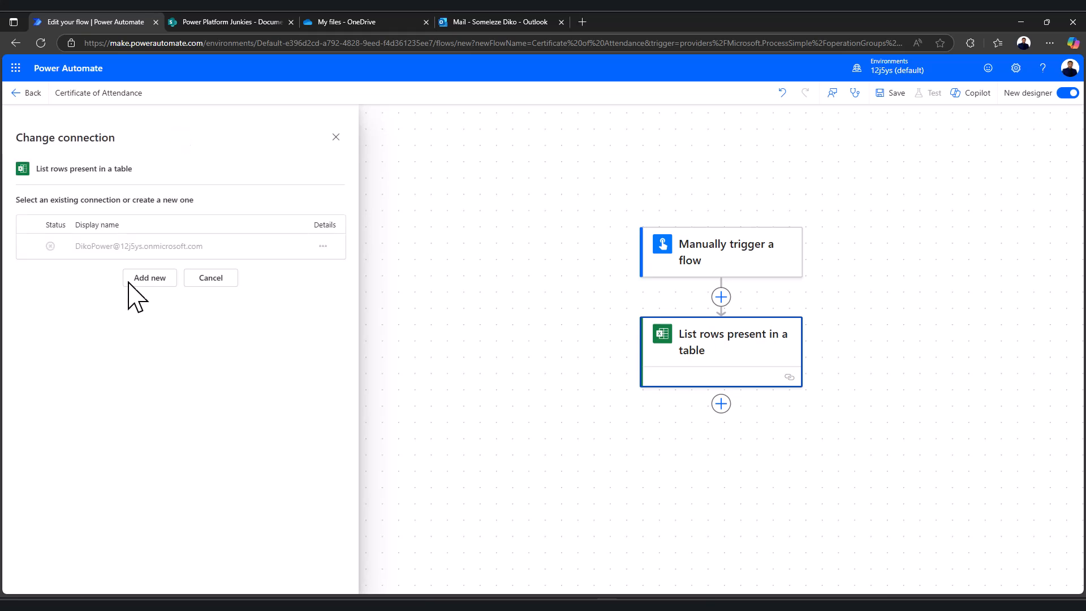
click(150, 279)
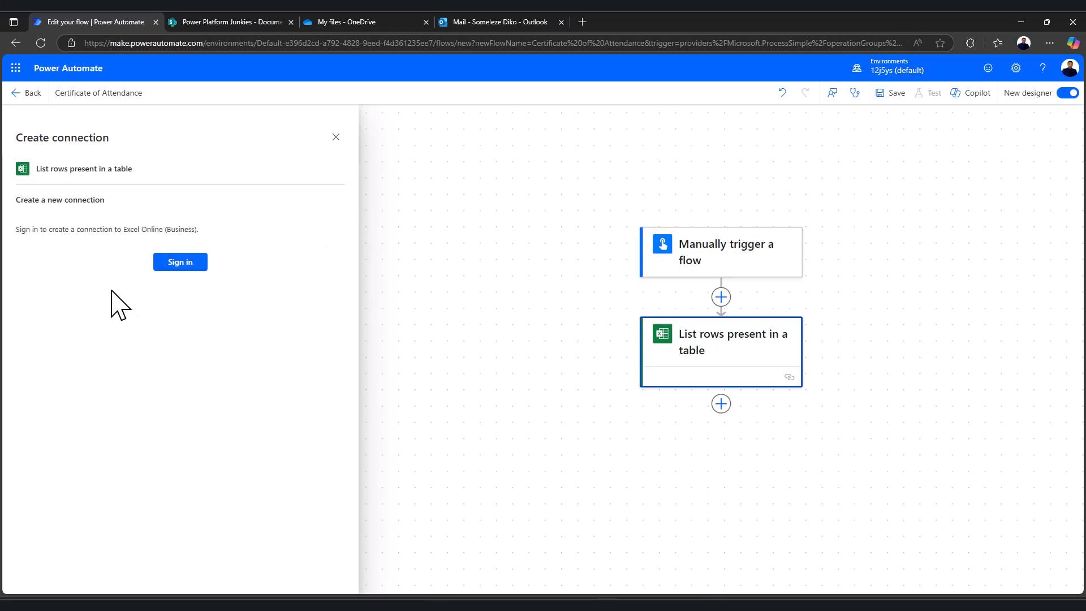
click(184, 263)
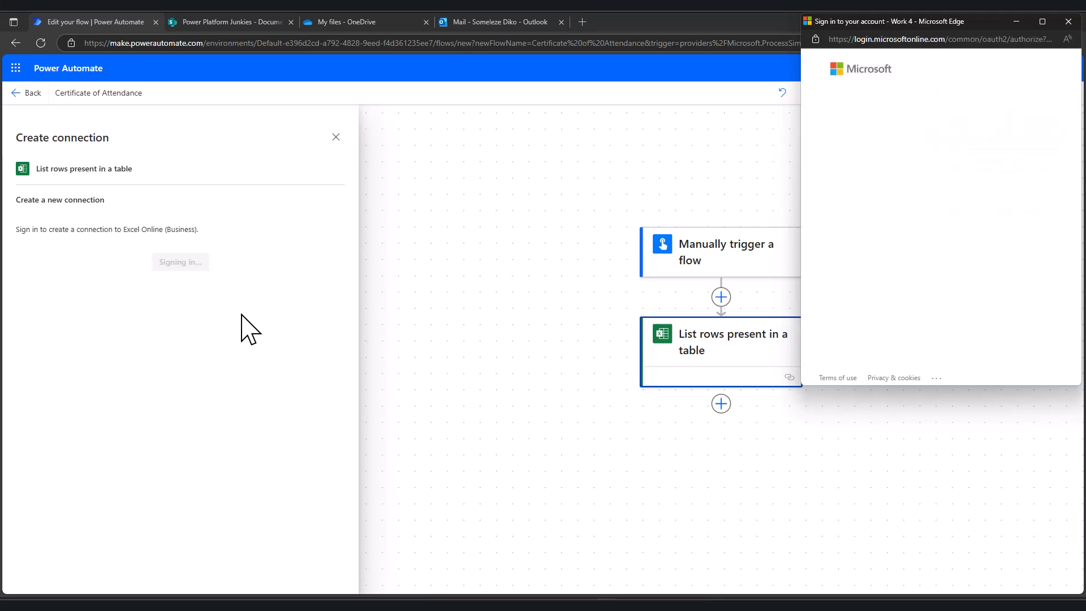
click(943, 135)
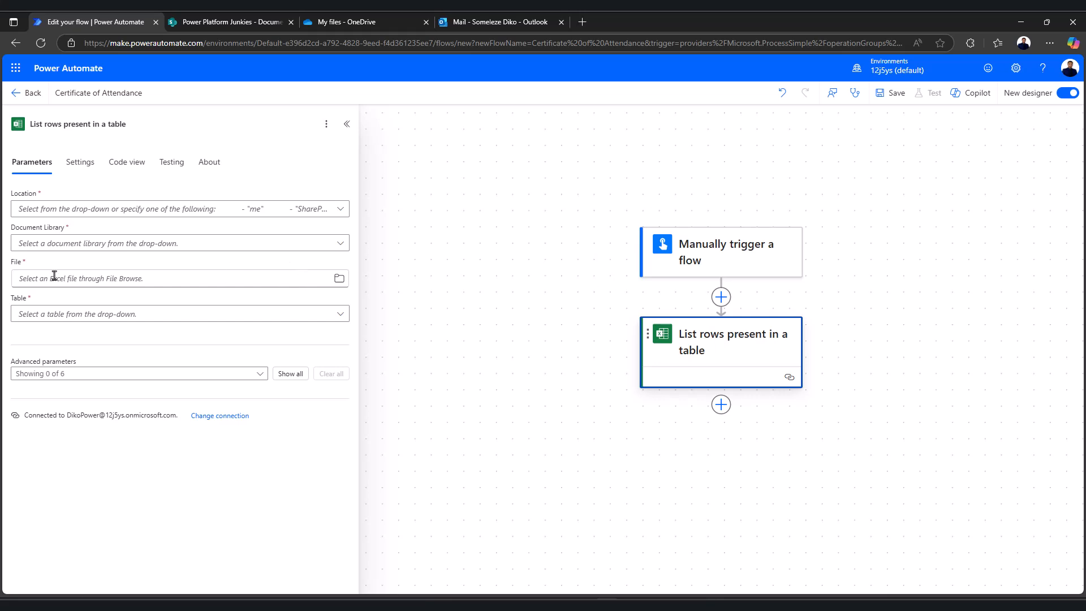
Point List rows at OneDrive for Business, OneDrive library, Power Platform Junkies Demo.xlsx, table Attendees
click(607, 605)
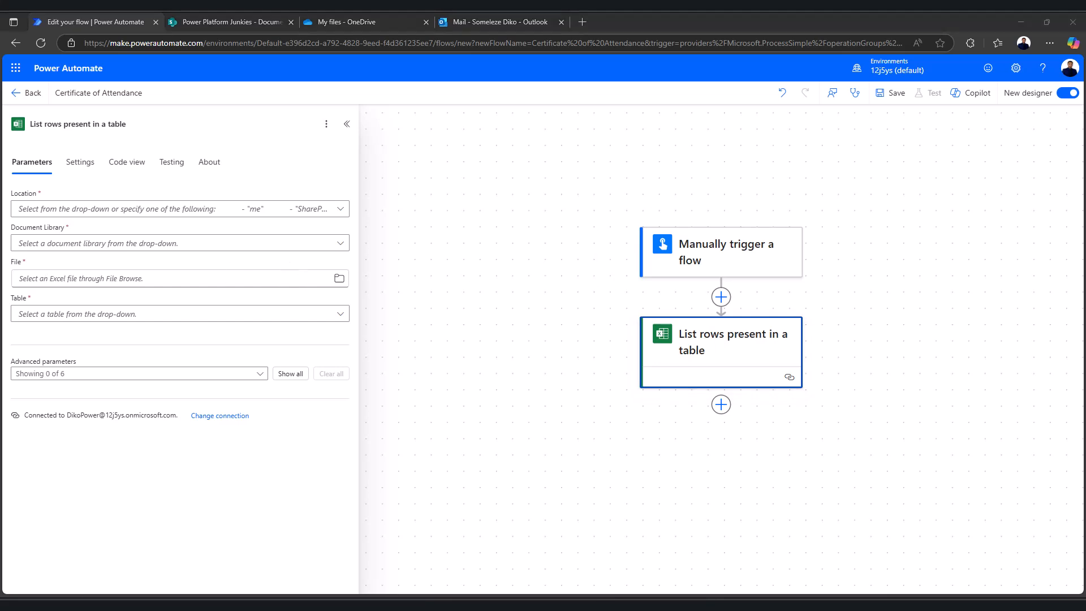
click(340, 209)
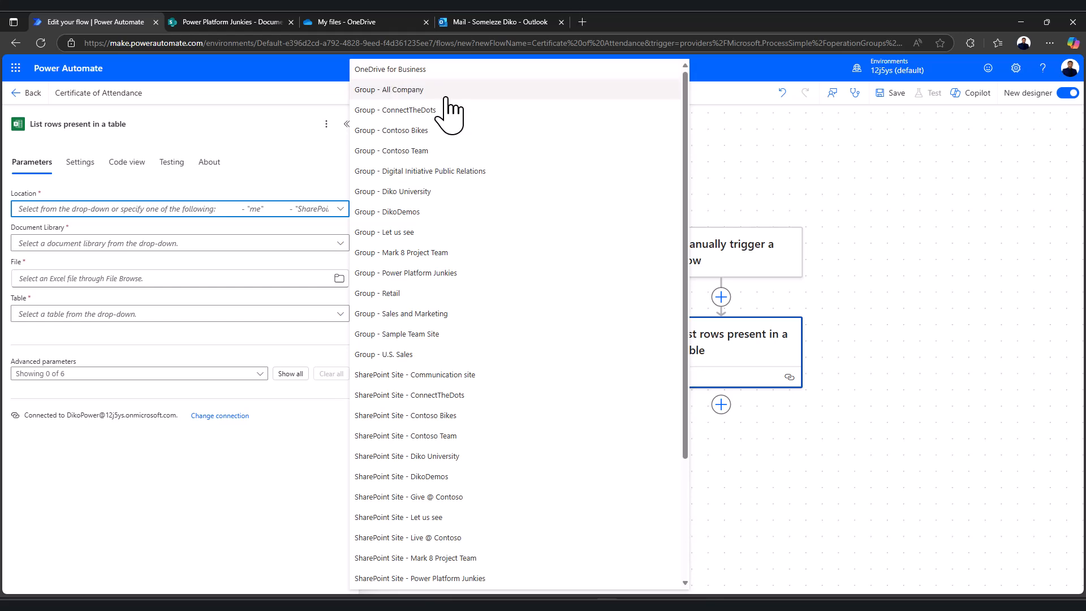
click(403, 70)
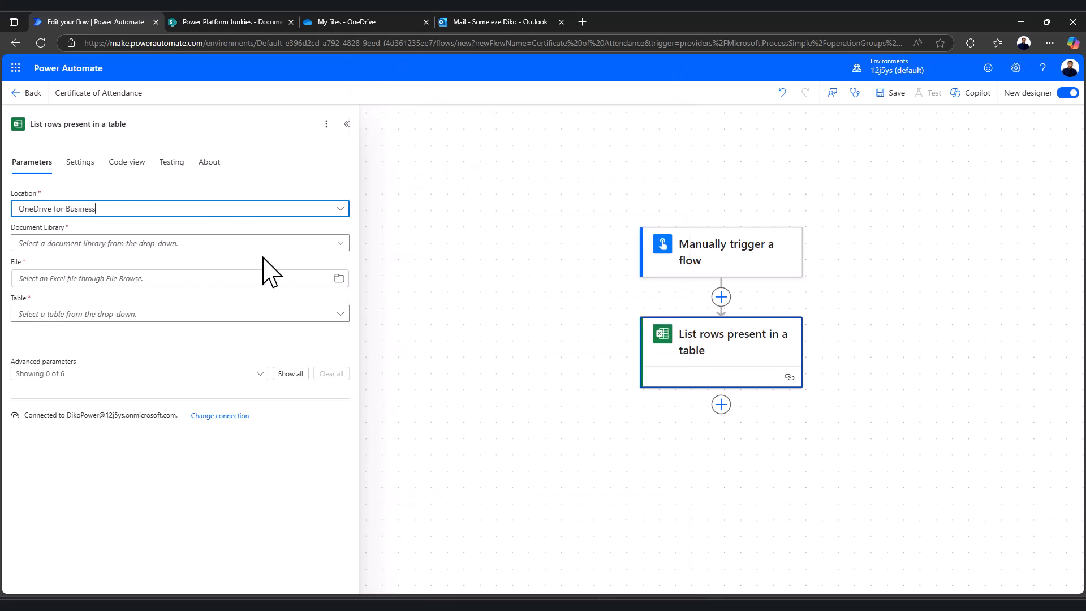
click(327, 245)
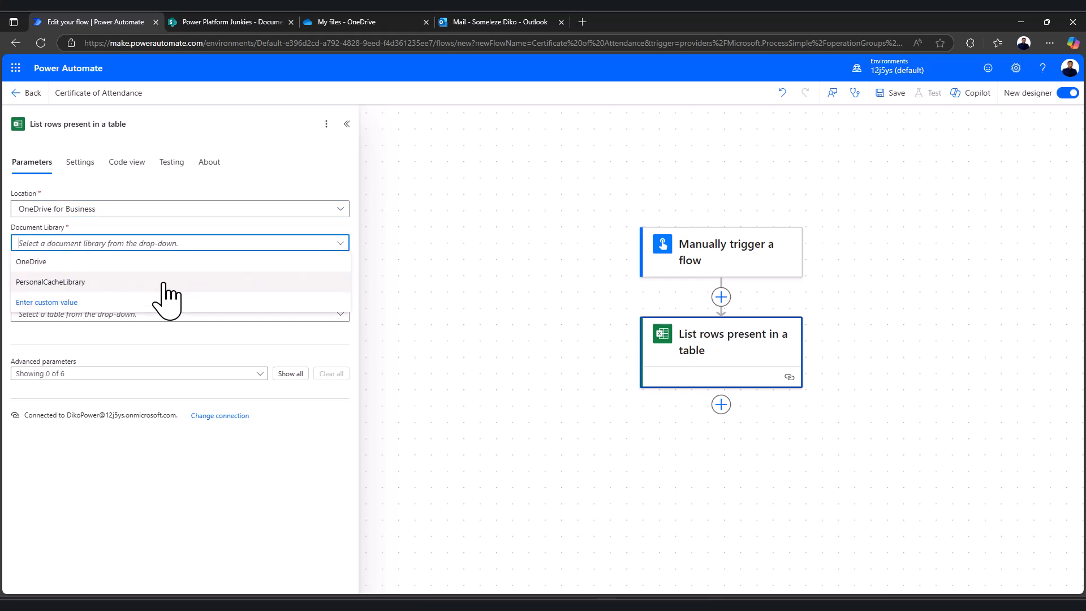
click(72, 262)
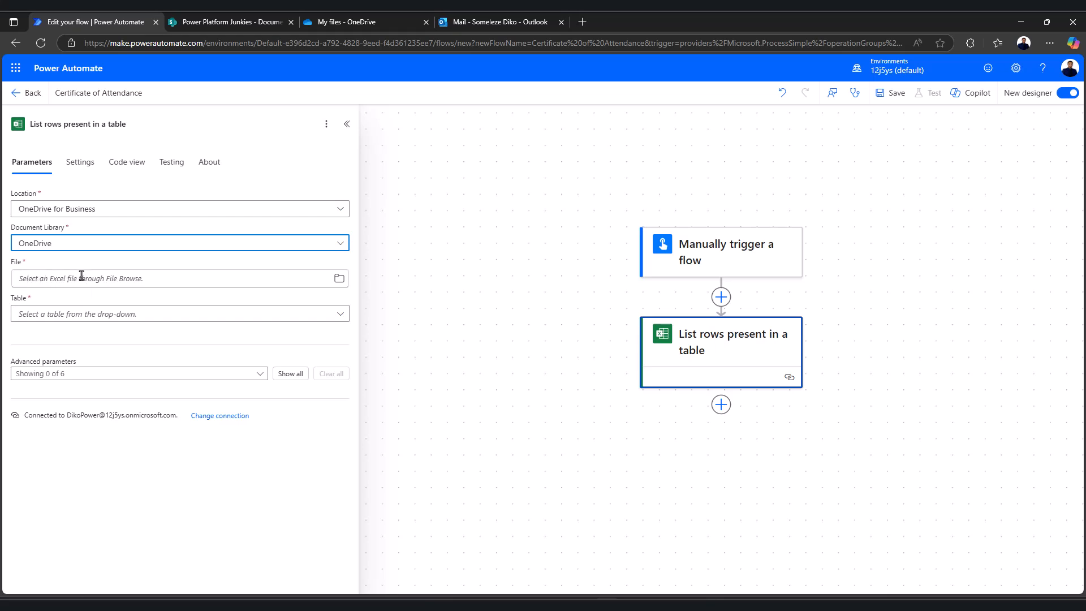
click(338, 278)
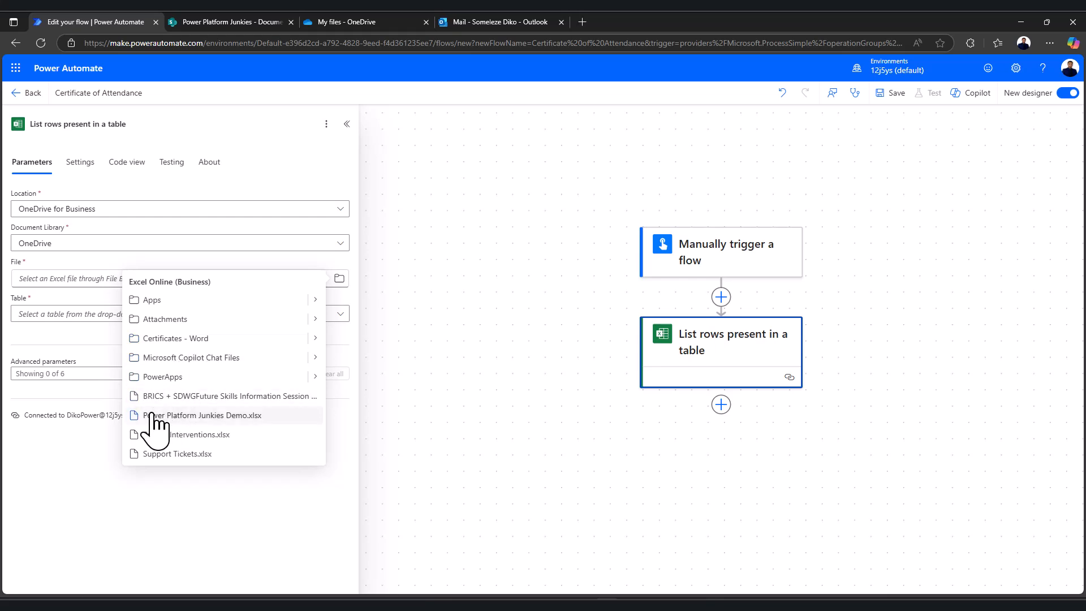
click(256, 417)
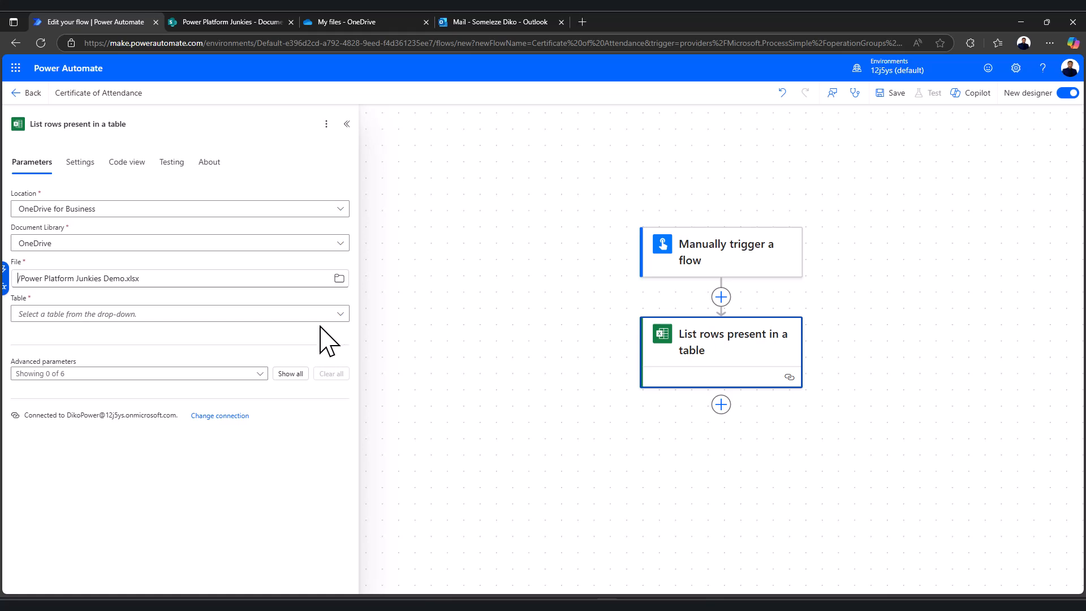
click(341, 314)
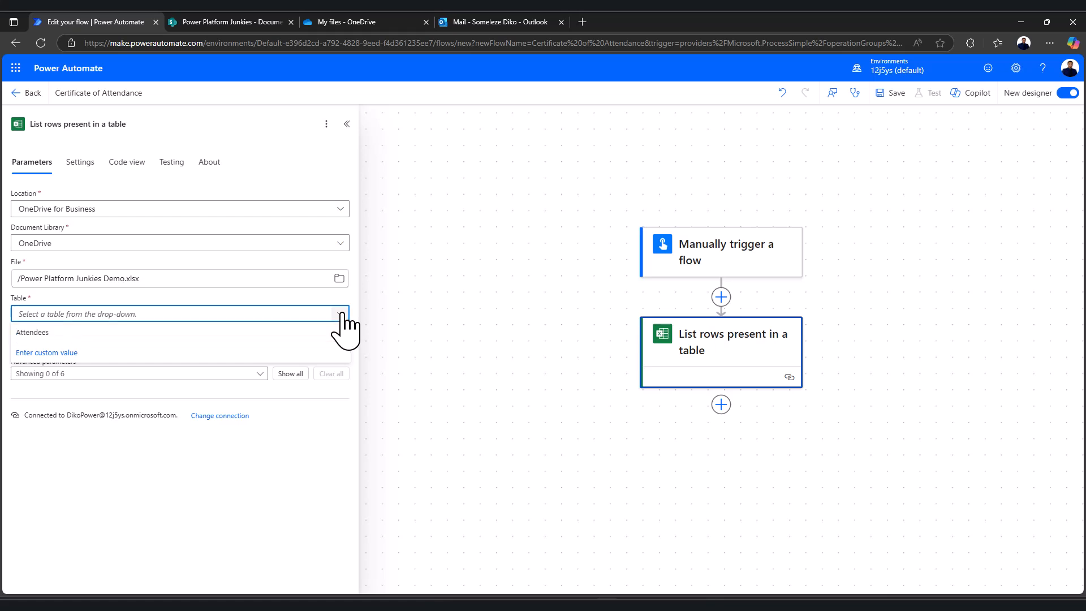
click(49, 337)
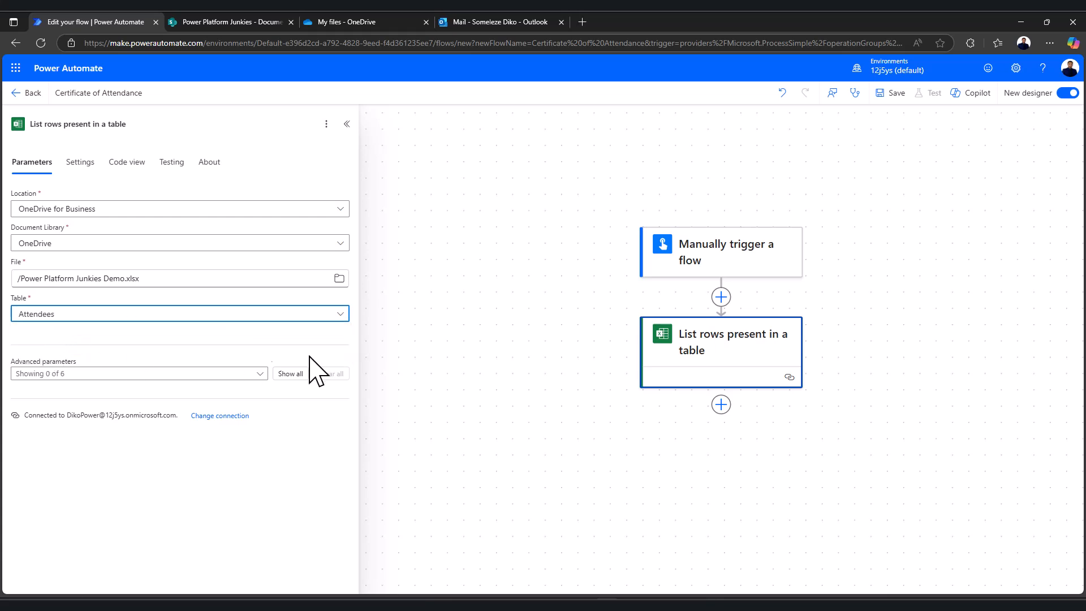
drag(622, 468, 517, 393)
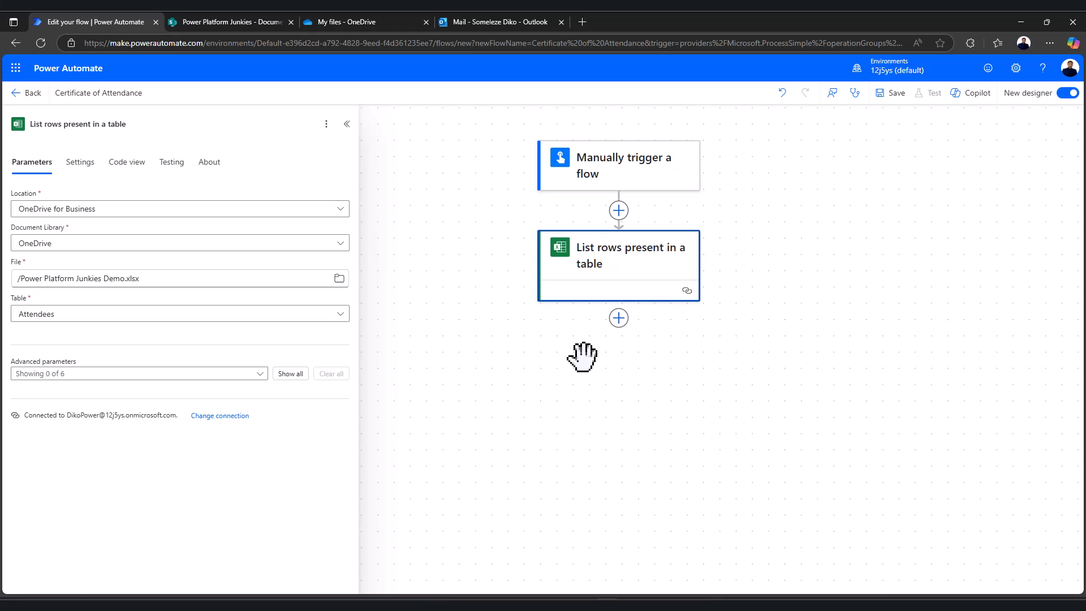
Search 'populate a word document' below List rows and add Word Online's Populate a Microsoft Word template
click(619, 318)
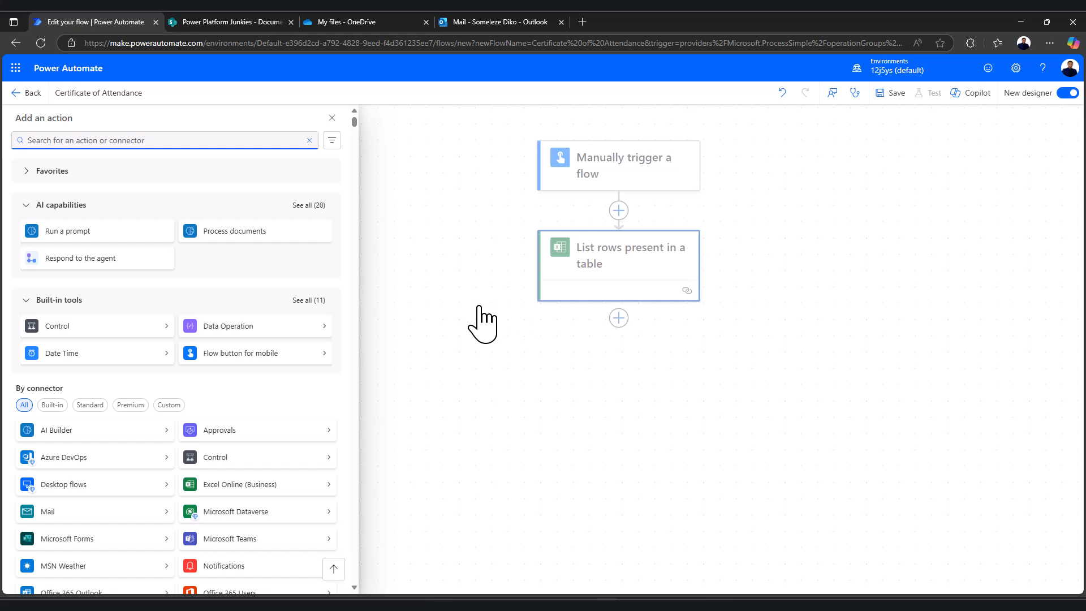
text(populate)
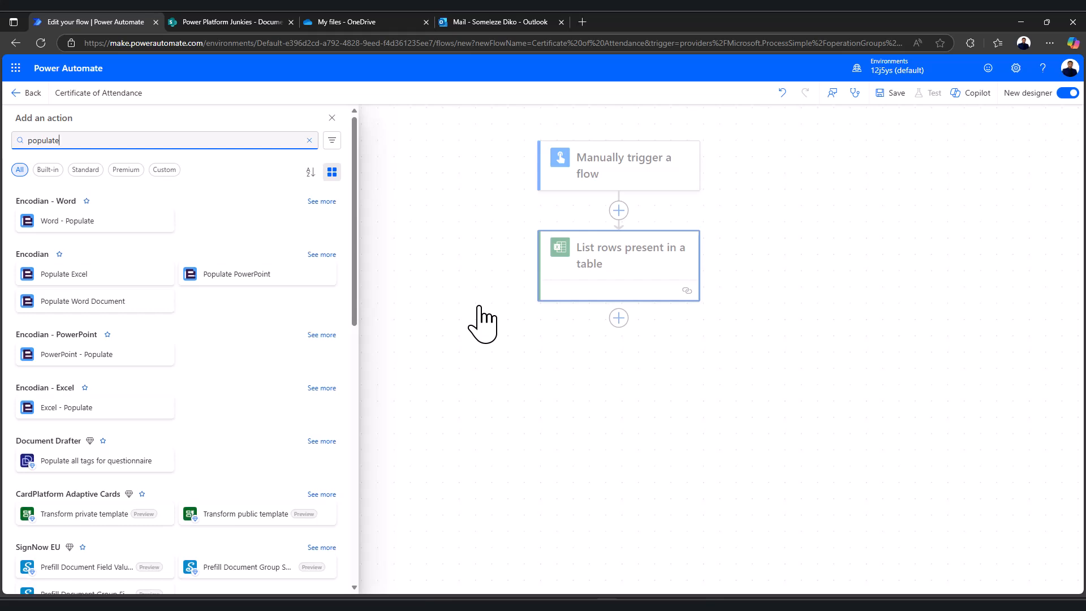
text( a)
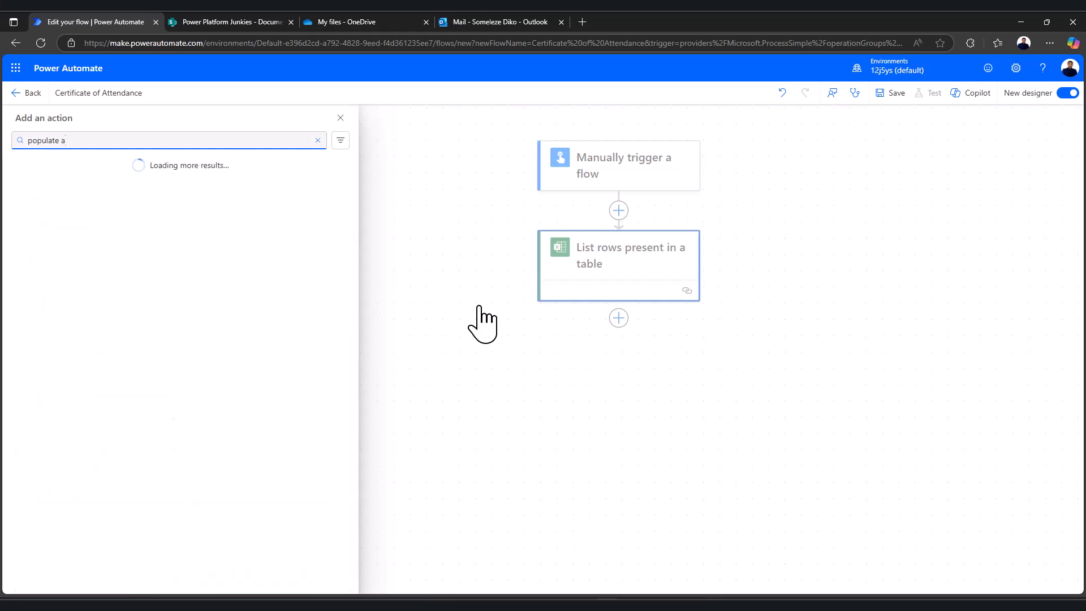
text(w word document)
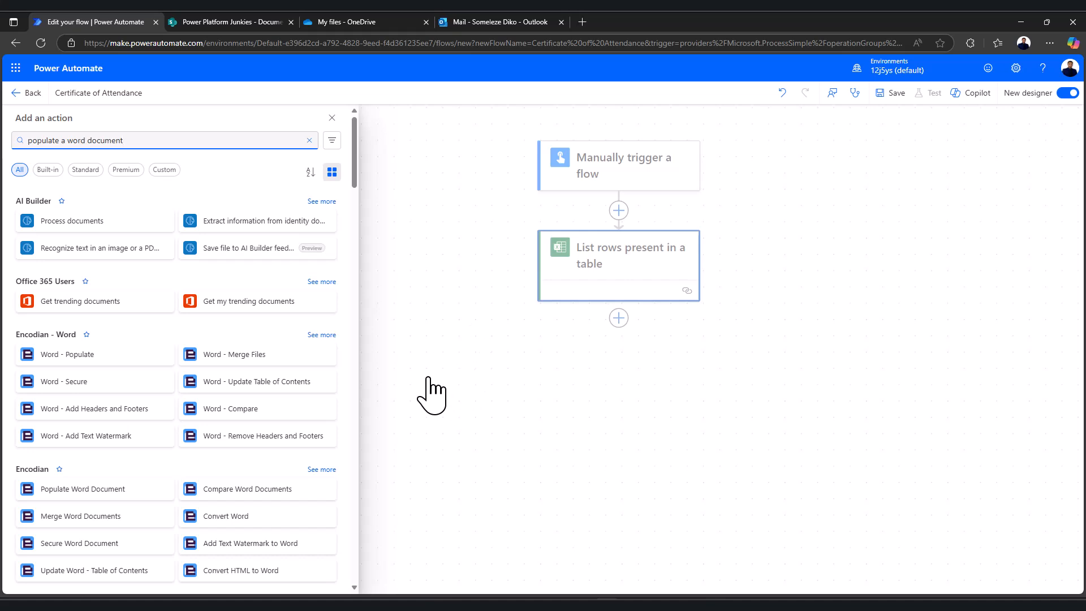
scroll(148, 387, down, 3)
scroll(148, 388, down, 8)
scroll(149, 356, down, 8)
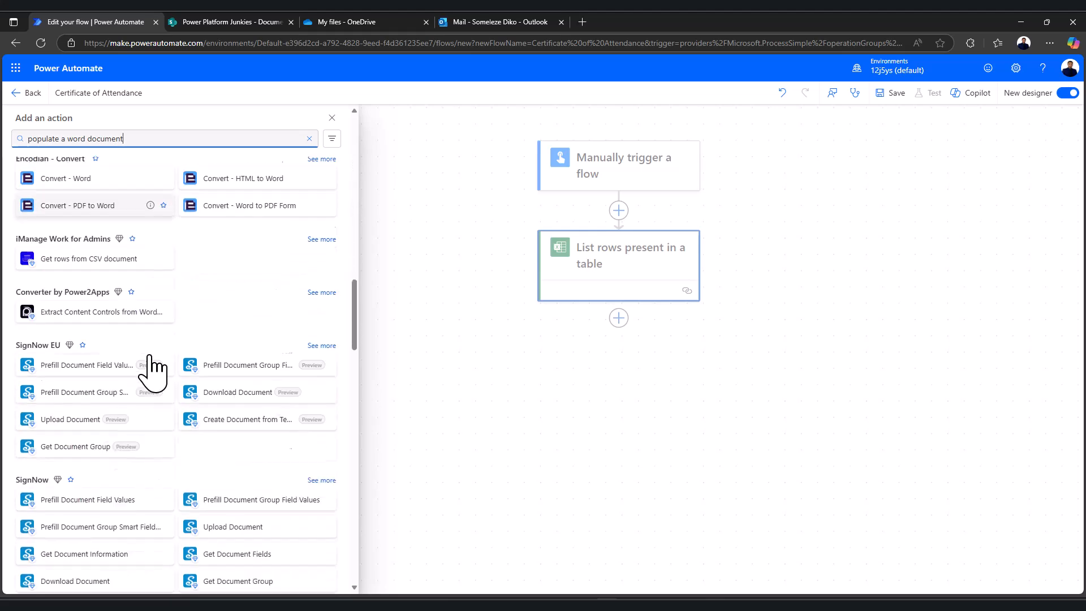
scroll(150, 357, down, 10)
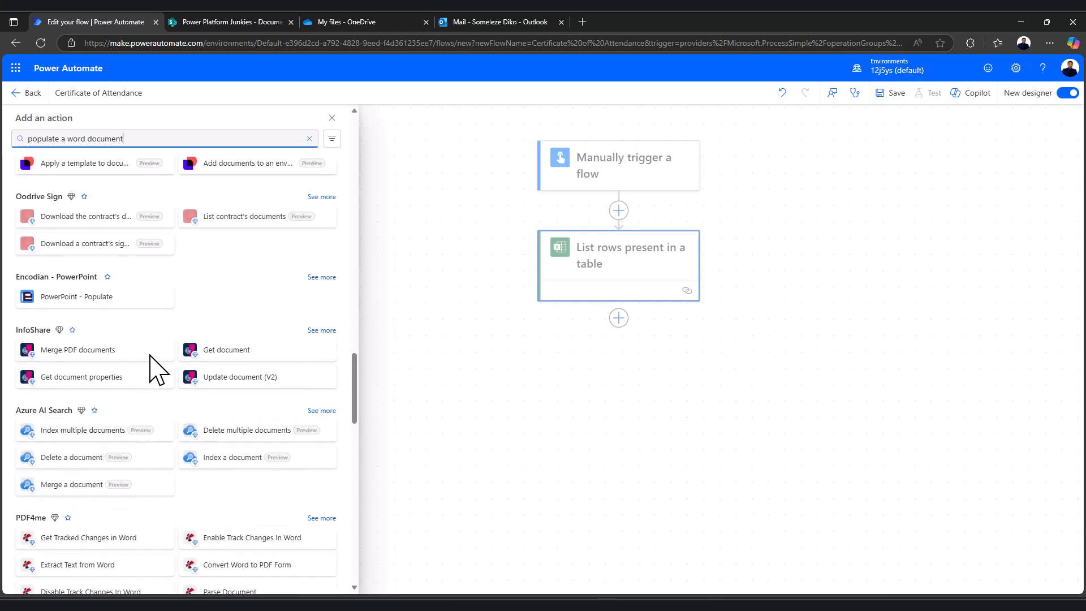
scroll(150, 355, down, 9)
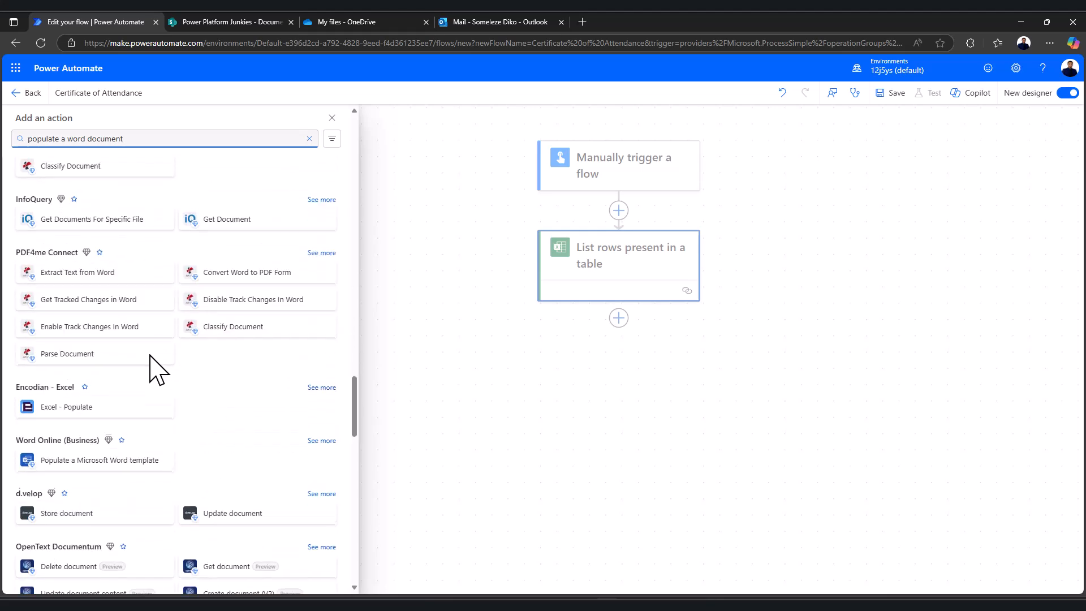
scroll(153, 368, down, 2)
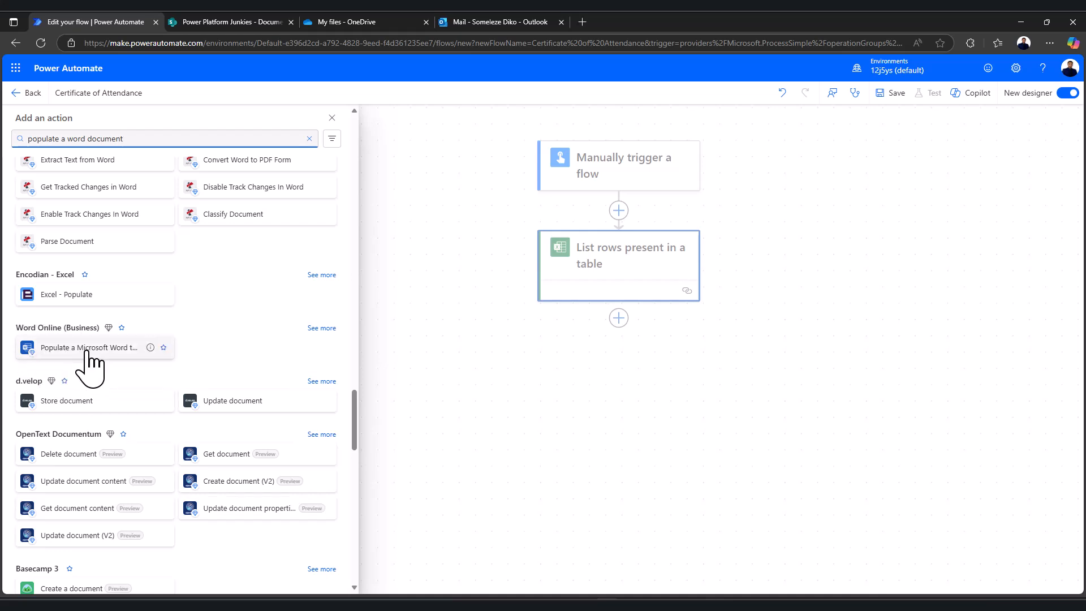
click(35, 352)
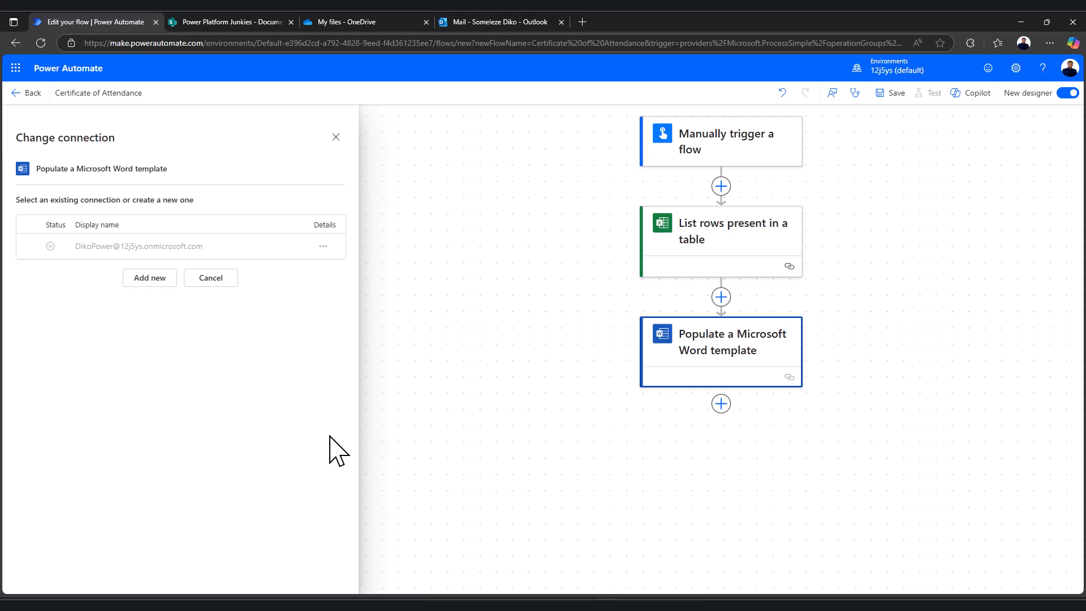
Sign in a new Word Online (Business) connection with the work account and open the Location list
click(152, 280)
click(179, 262)
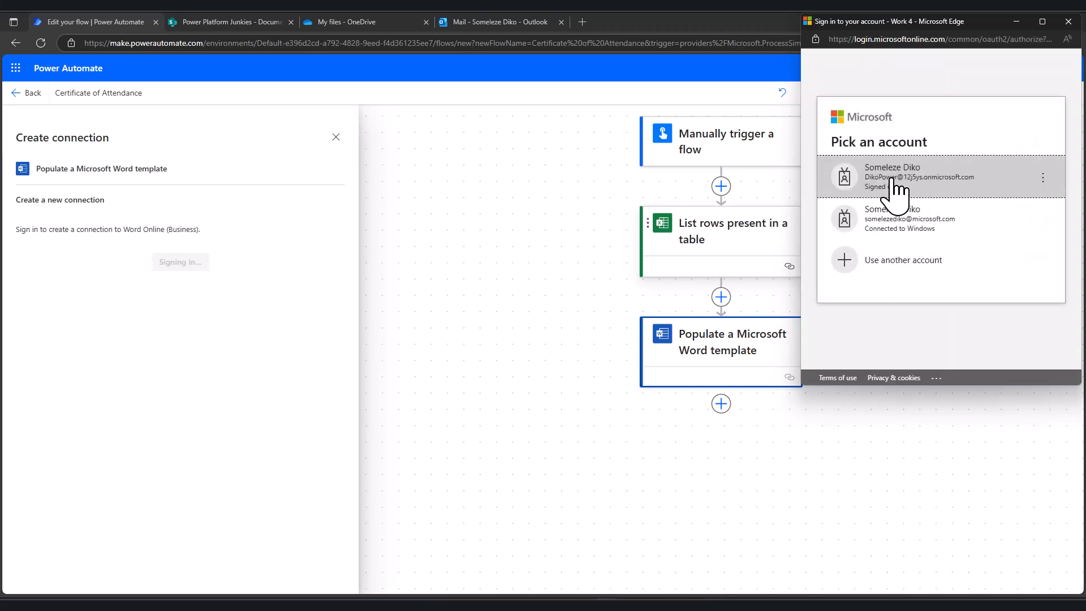
click(910, 186)
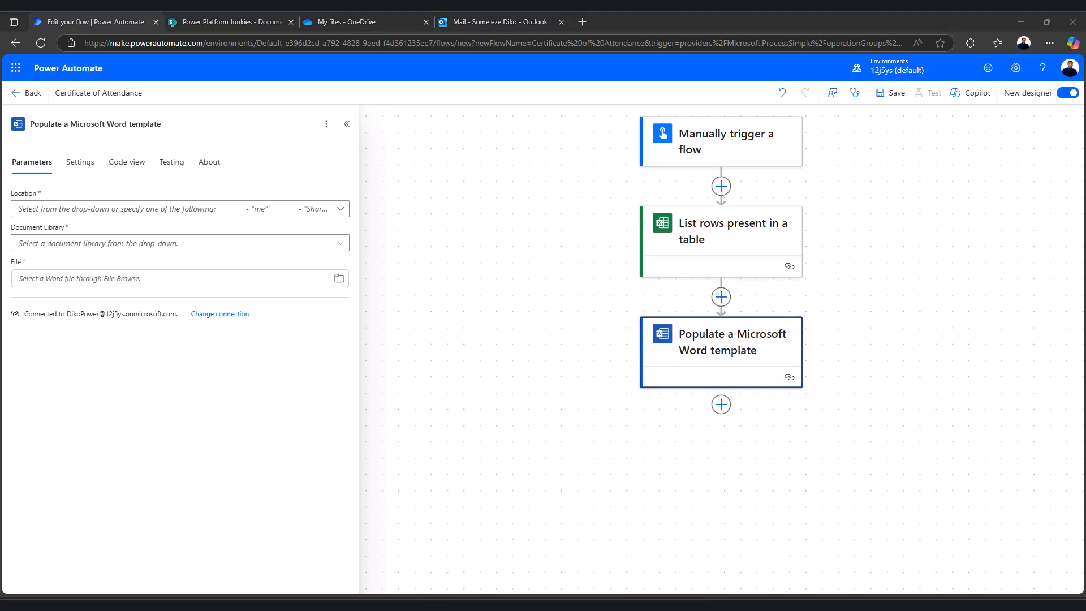
click(341, 210)
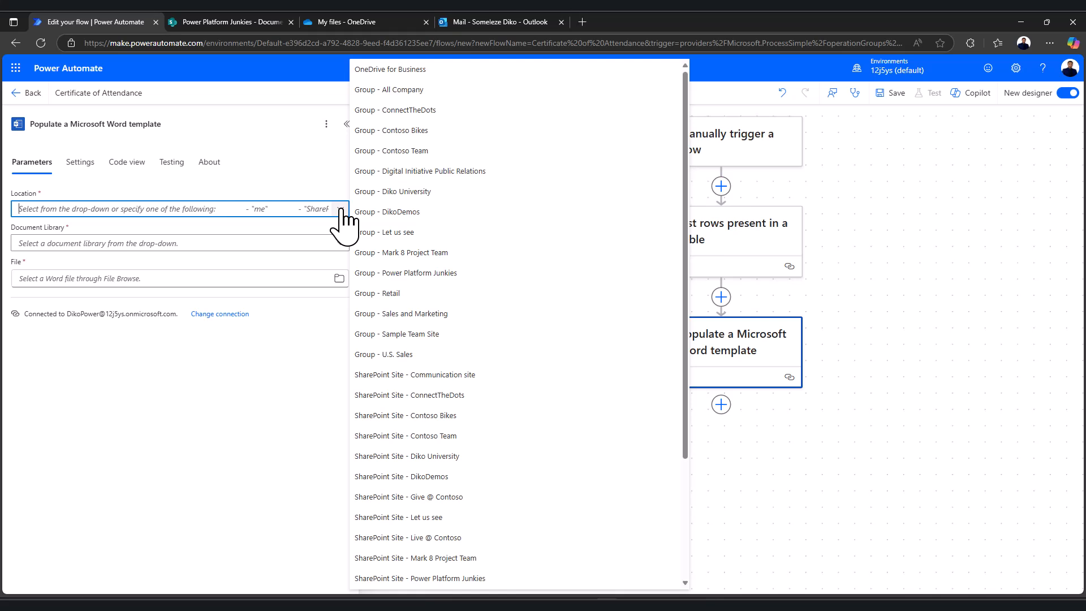
Set the template to Group - Power Platform Junkies, Documents library, file Certificate of attendance.docx
click(400, 274)
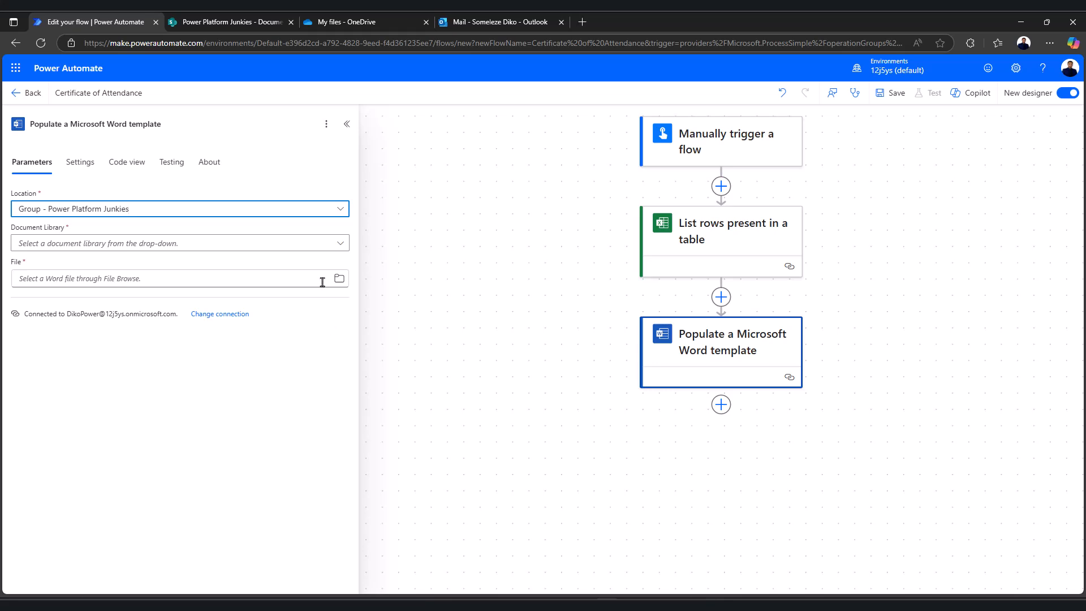
click(340, 242)
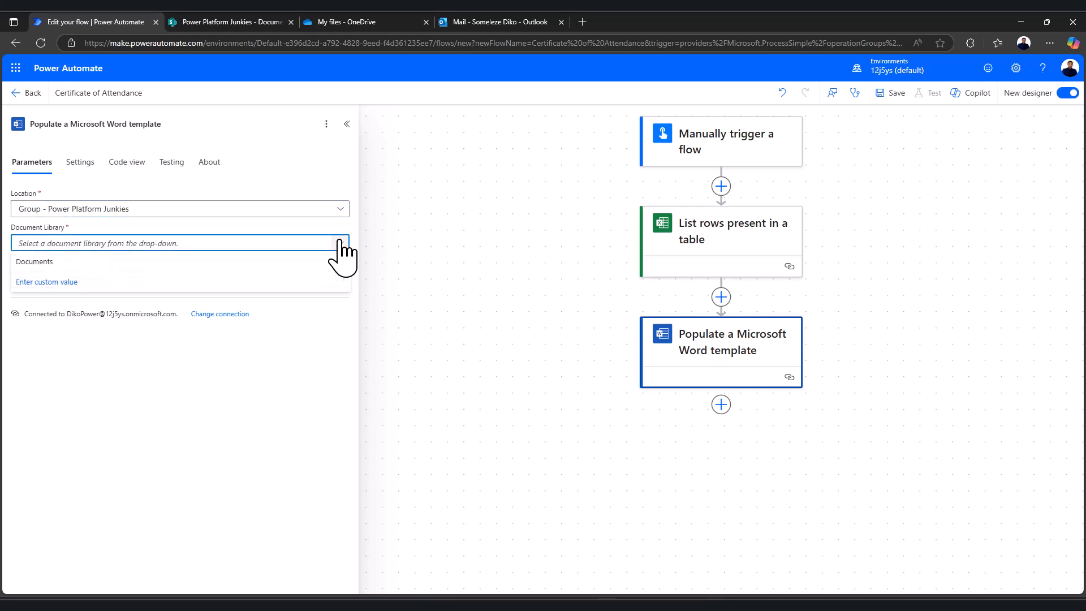
click(142, 263)
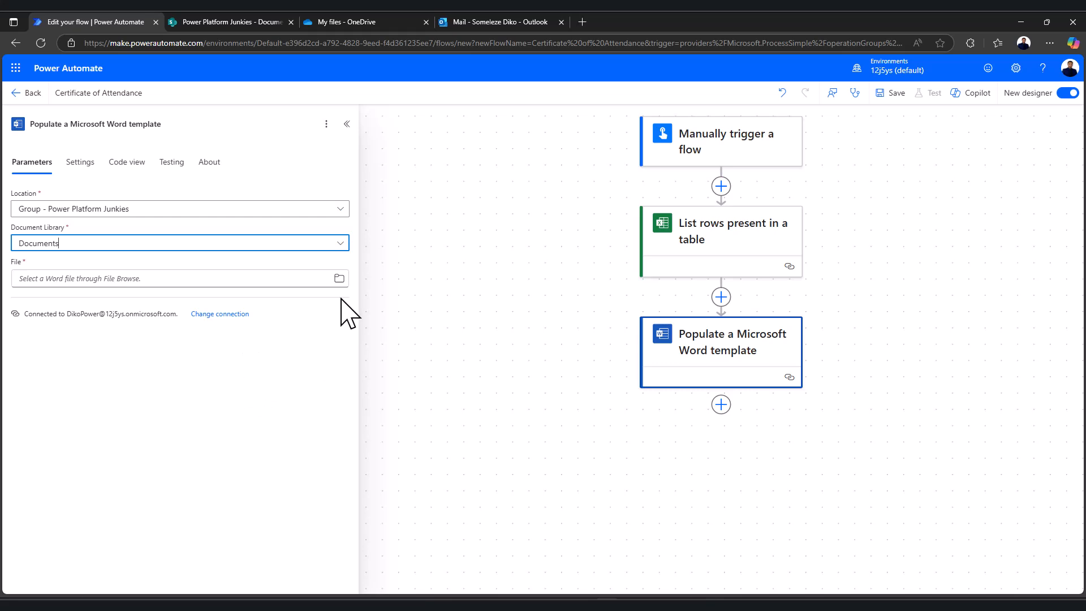
click(339, 279)
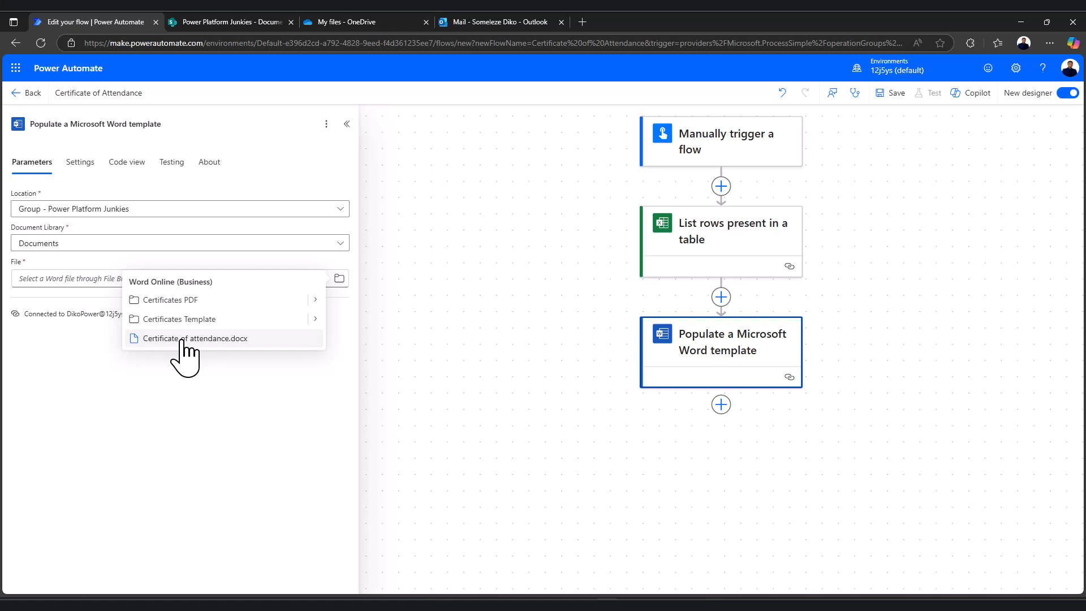
click(213, 339)
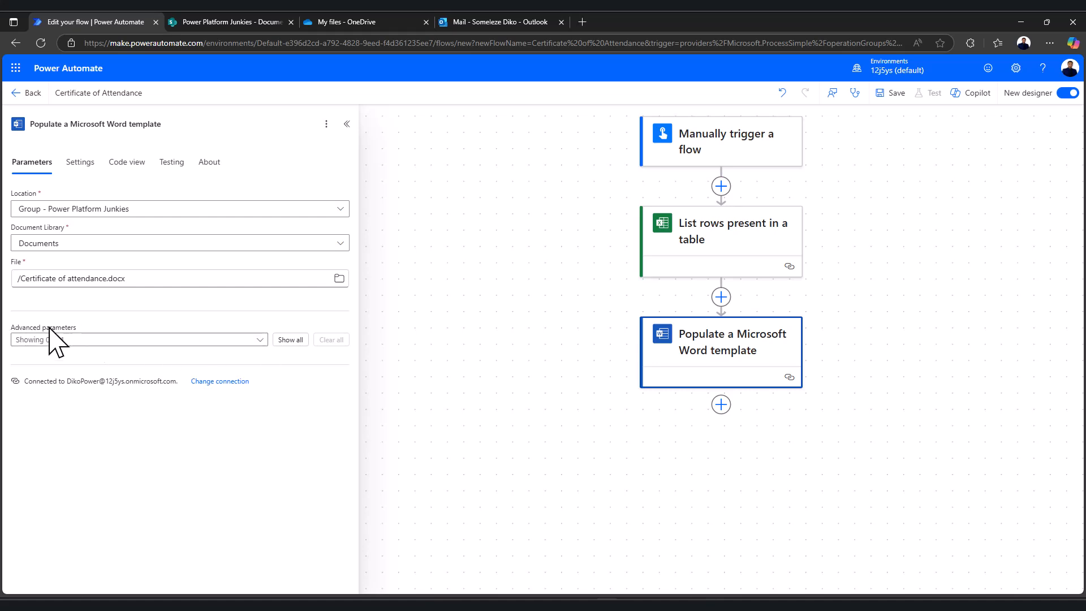
Show the advanced fields and fill FullName with First Name followed by Last Name
click(287, 341)
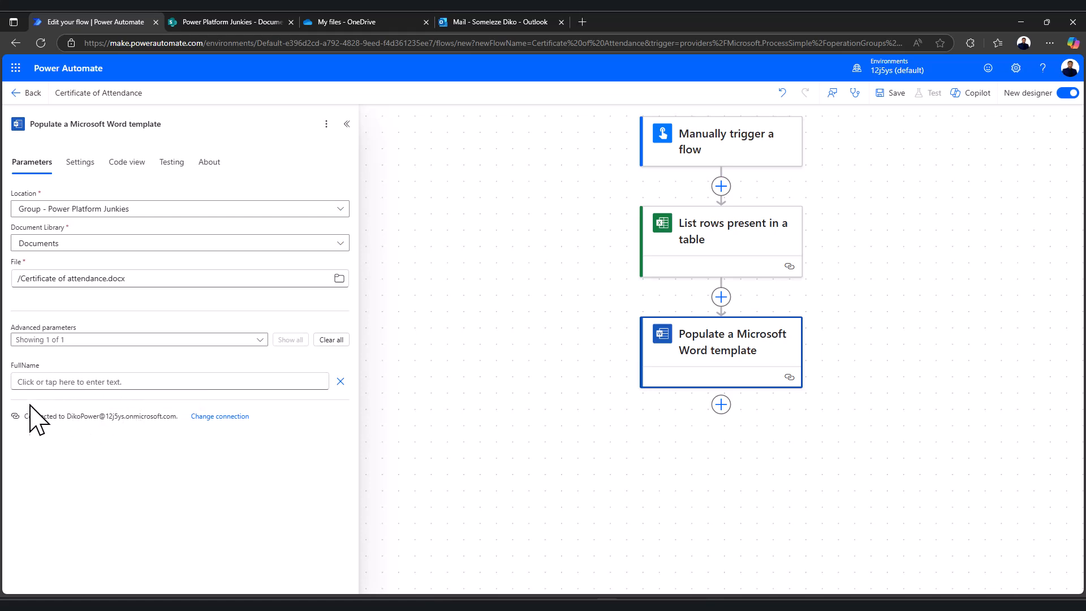
click(67, 382)
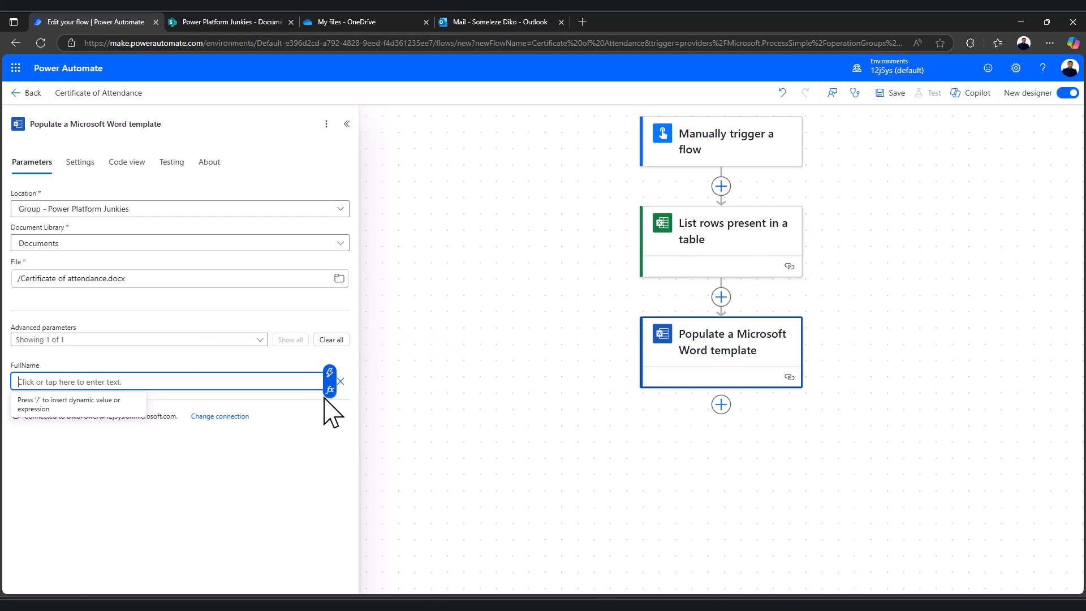
click(330, 374)
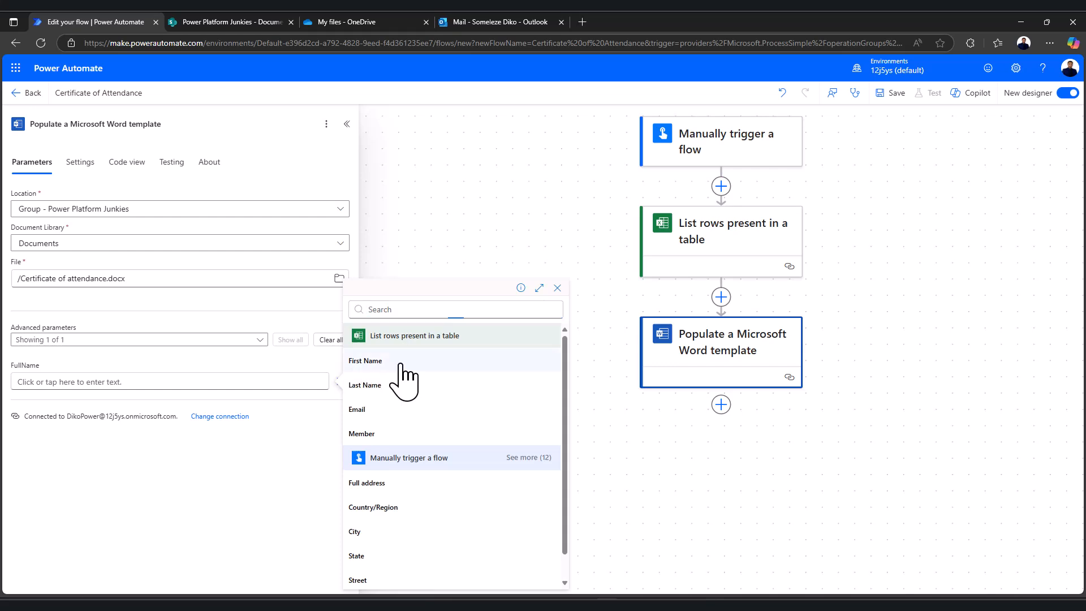
click(402, 362)
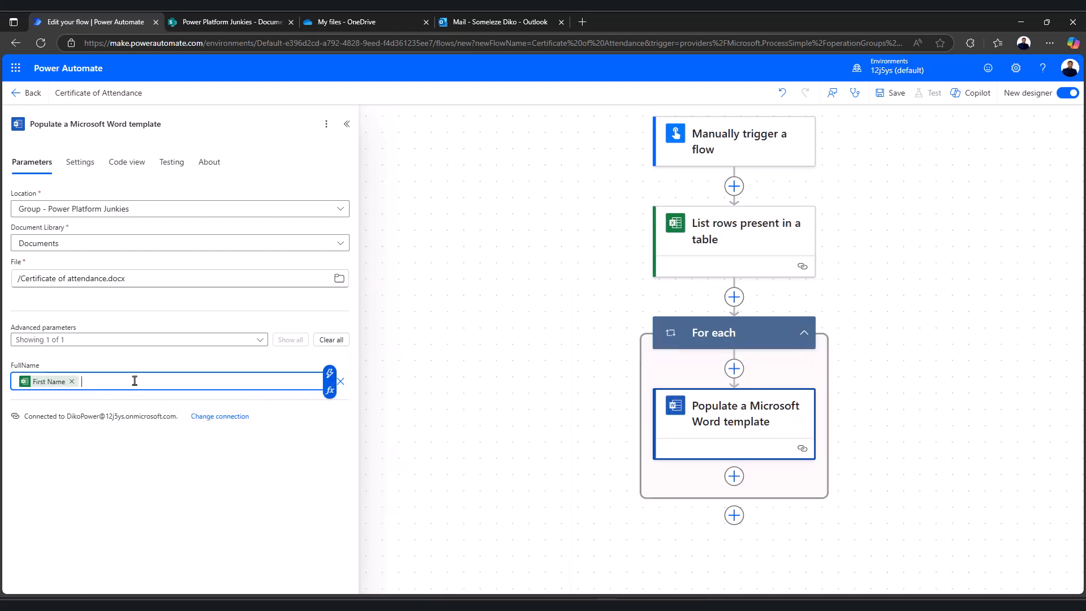
click(329, 374)
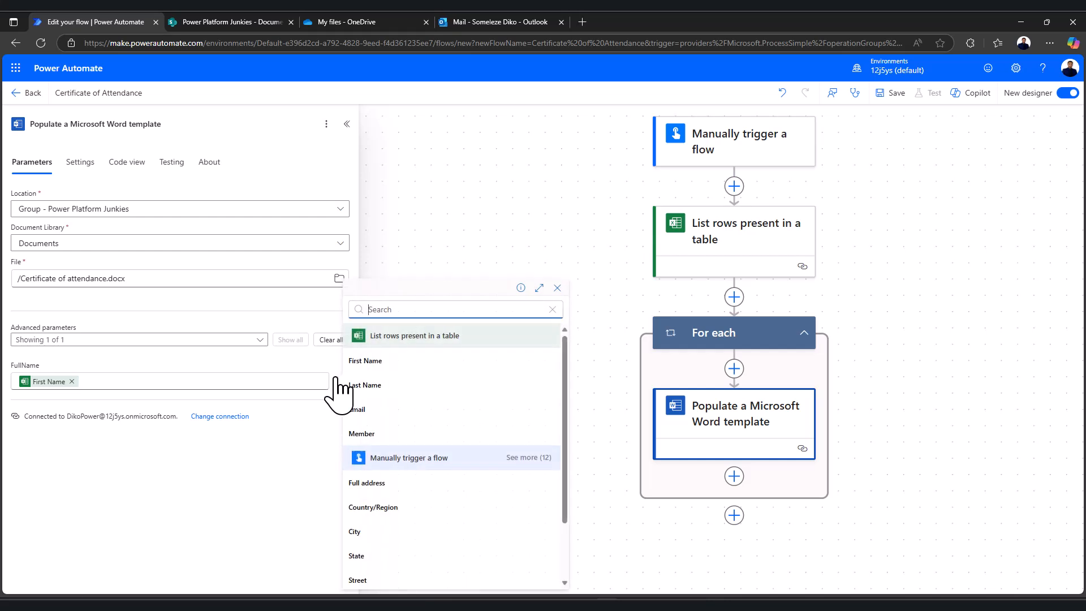
click(385, 387)
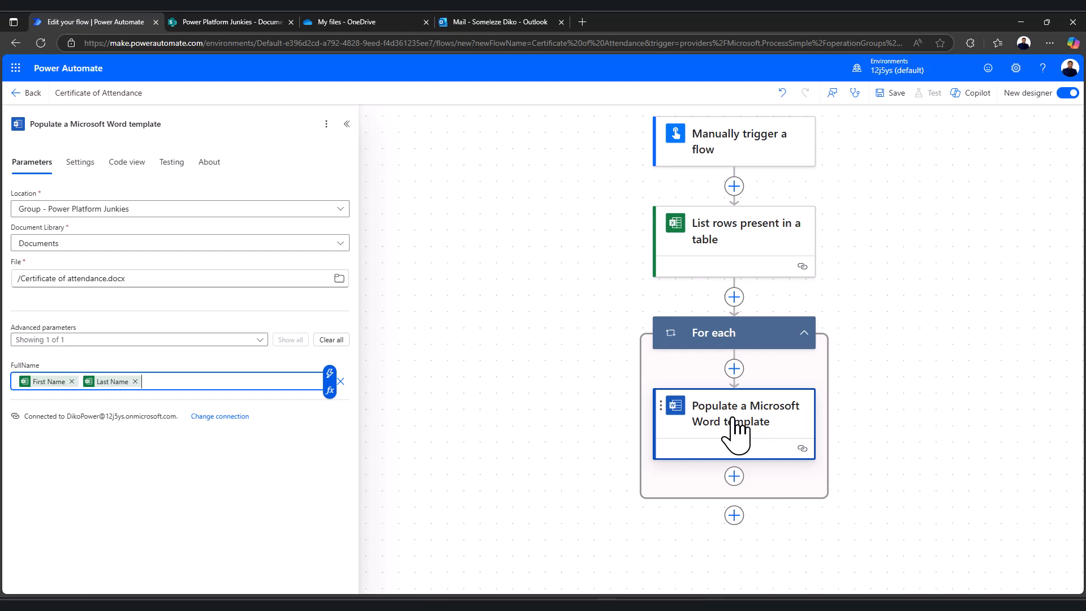
scroll(599, 400, down, 3)
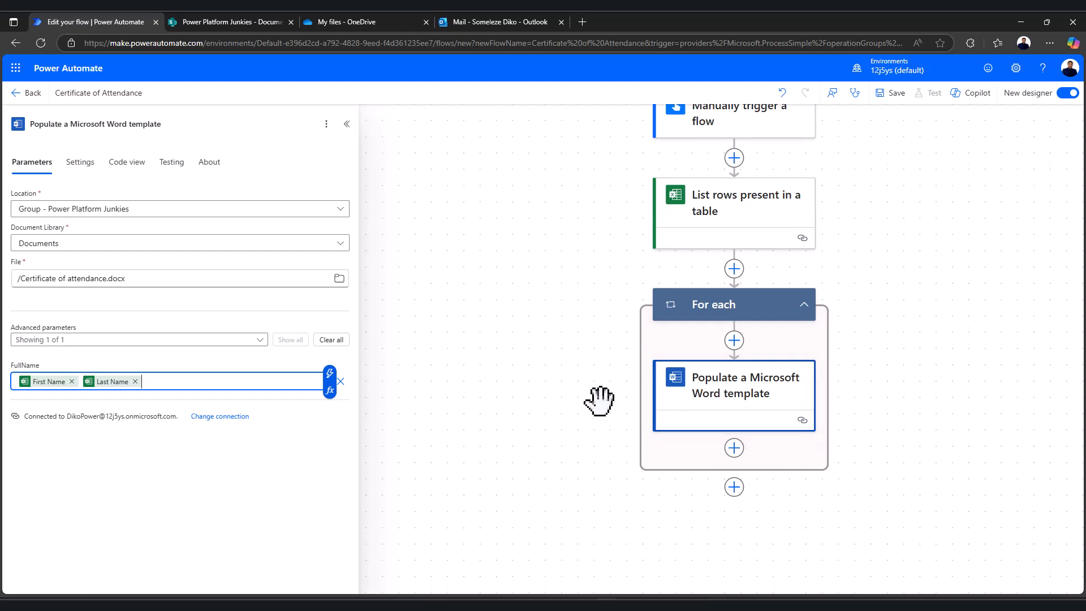
scroll(548, 406, down, 1)
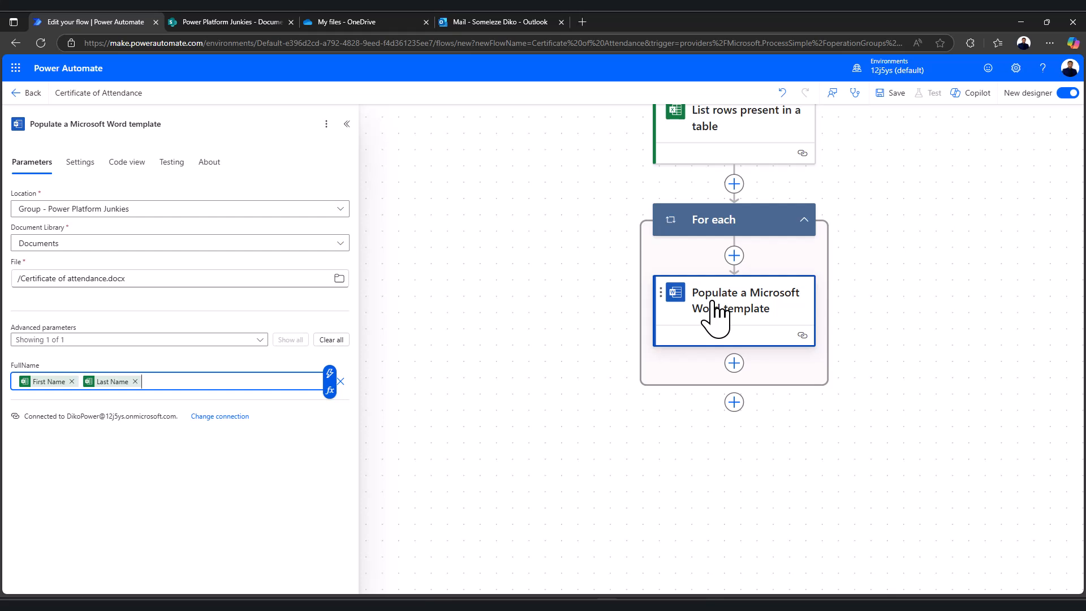
click(250, 22)
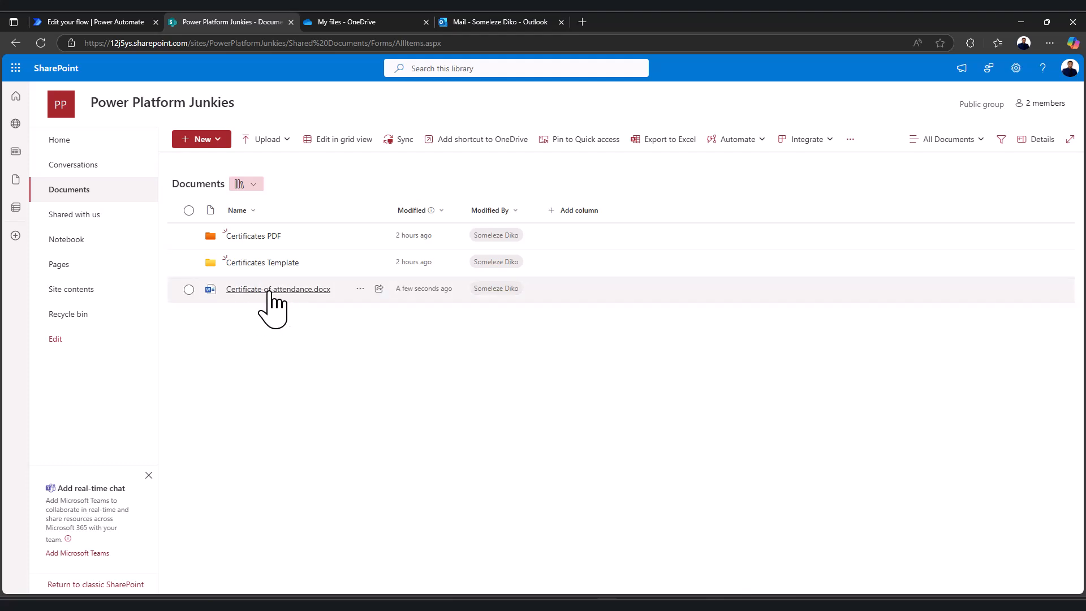
click(113, 22)
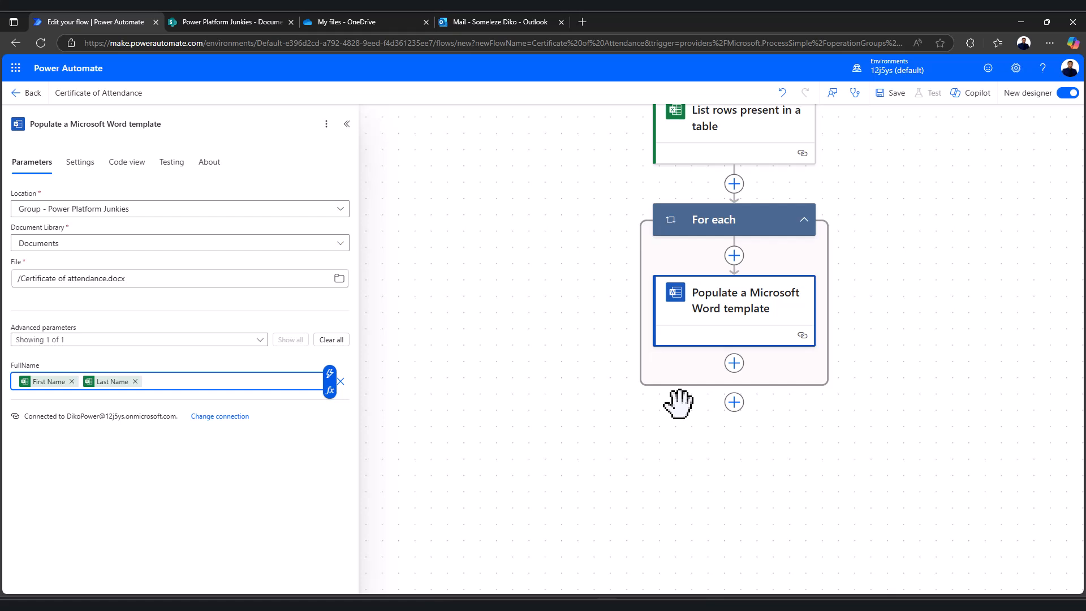
Add a OneDrive for Business Create file step after the Word template and sign in its new connection
click(733, 365)
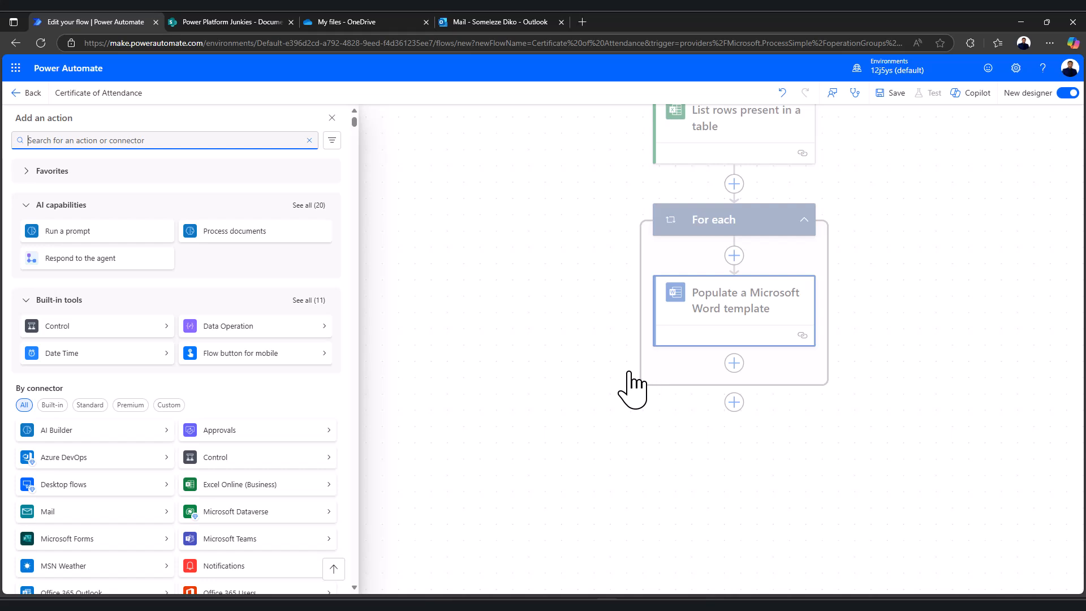
text(create file)
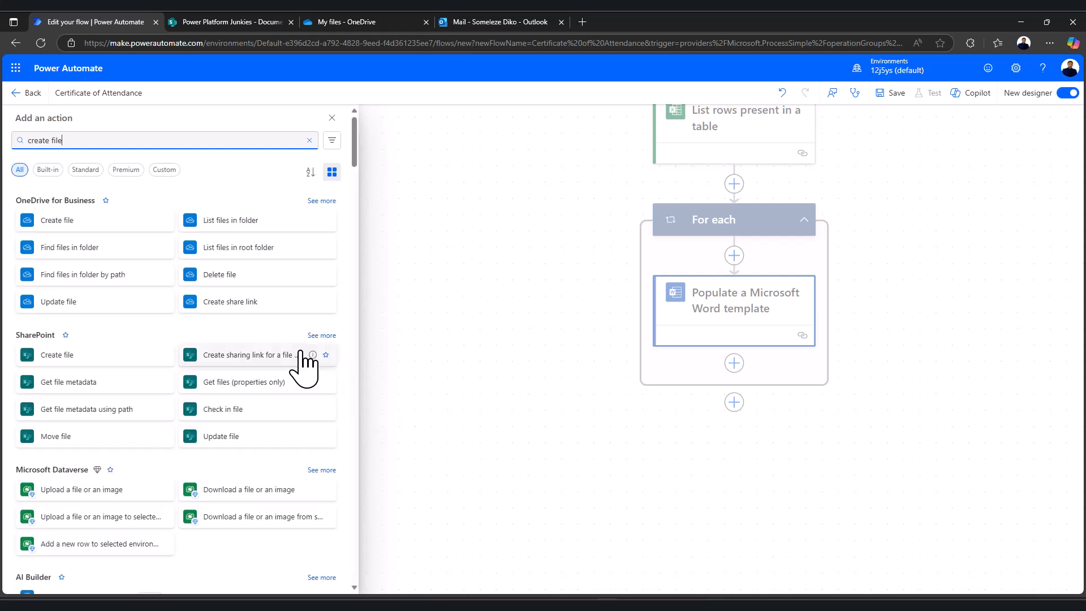
click(62, 222)
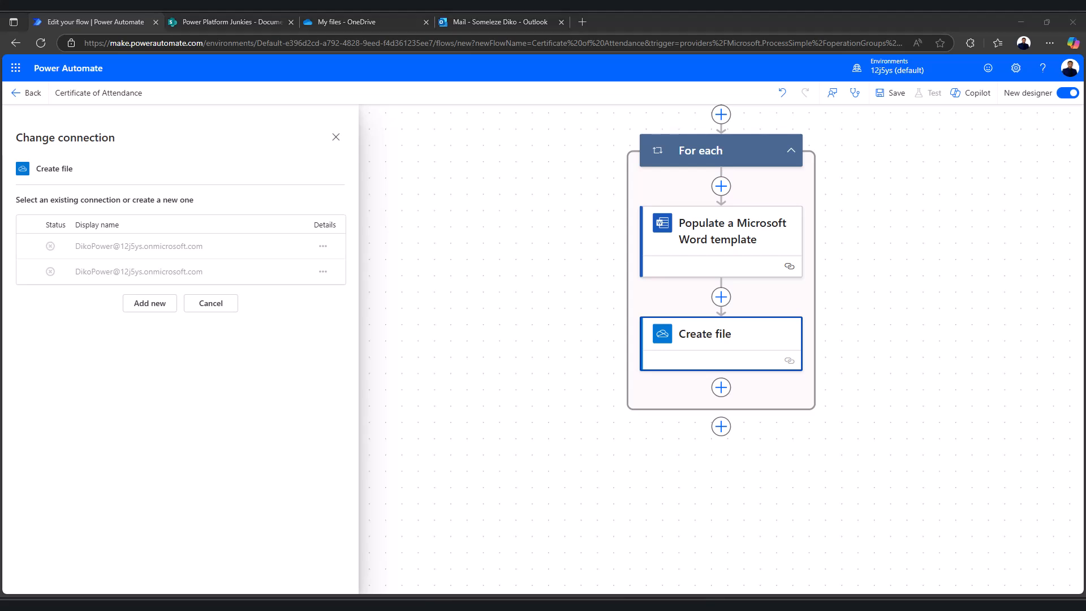
click(149, 304)
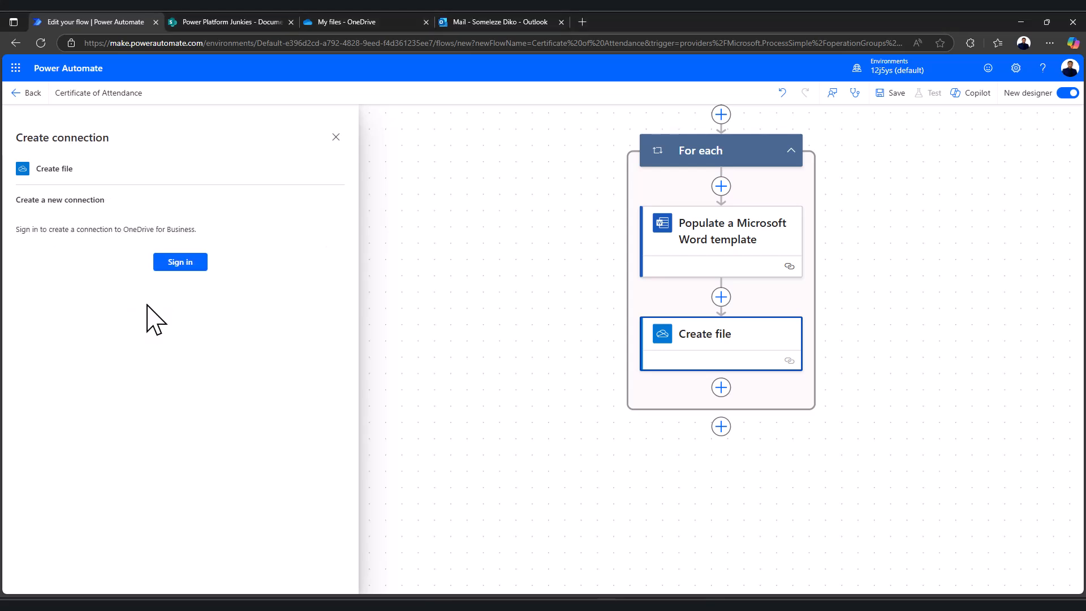
click(180, 262)
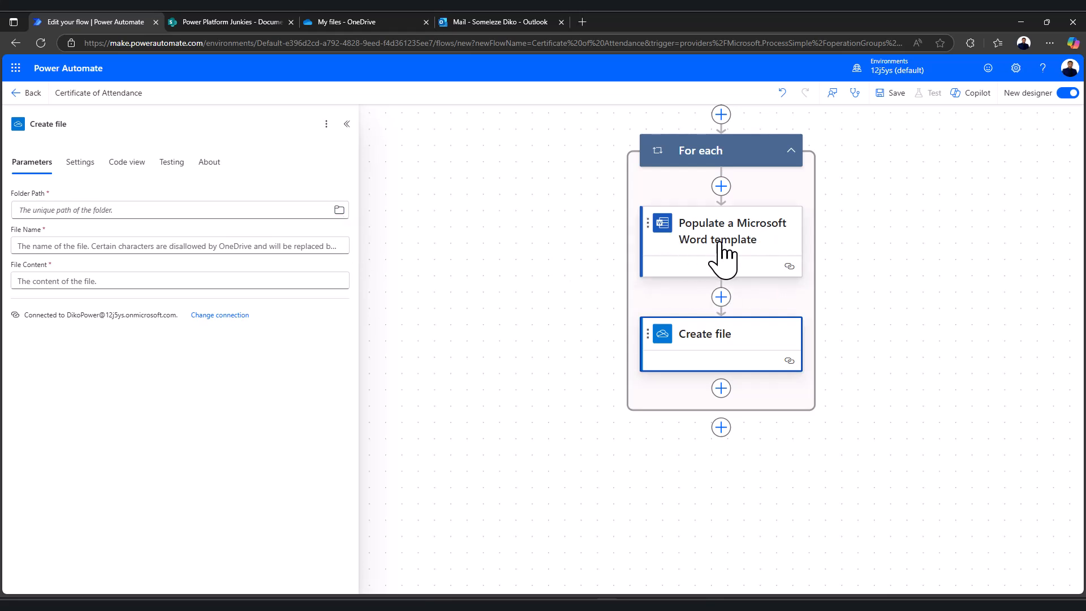
Set the Create file Folder Path to the OneDrive Root, then switch to the My files - OneDrive tab
click(339, 210)
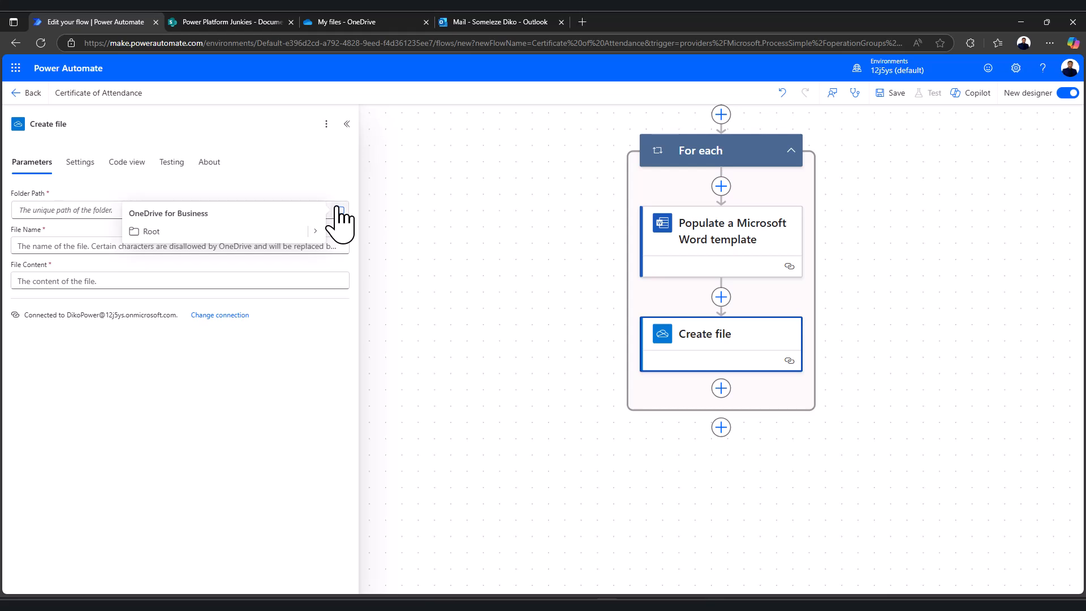
click(241, 233)
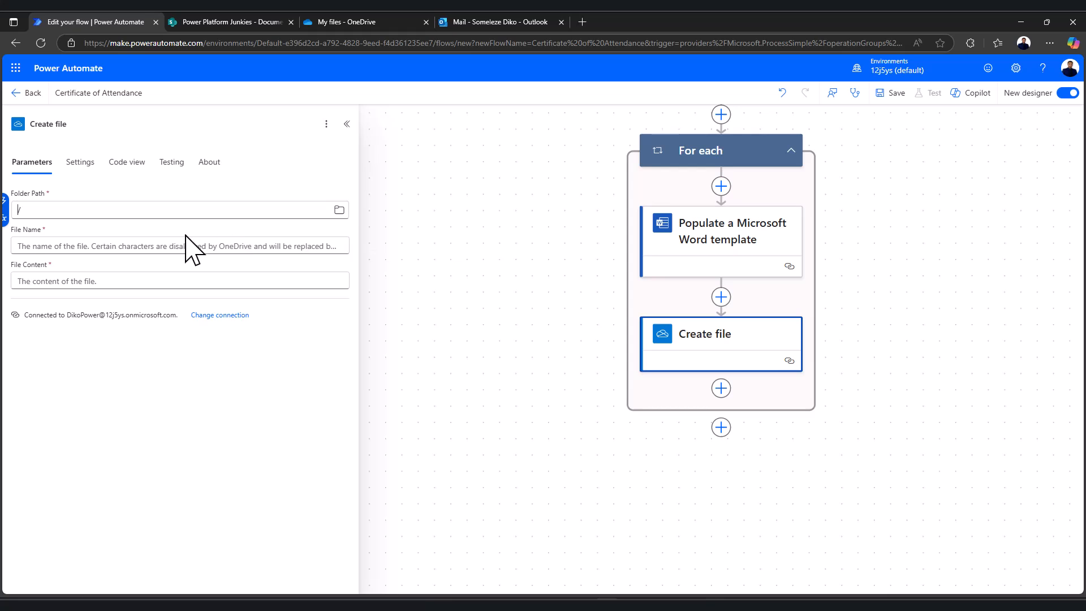
click(338, 211)
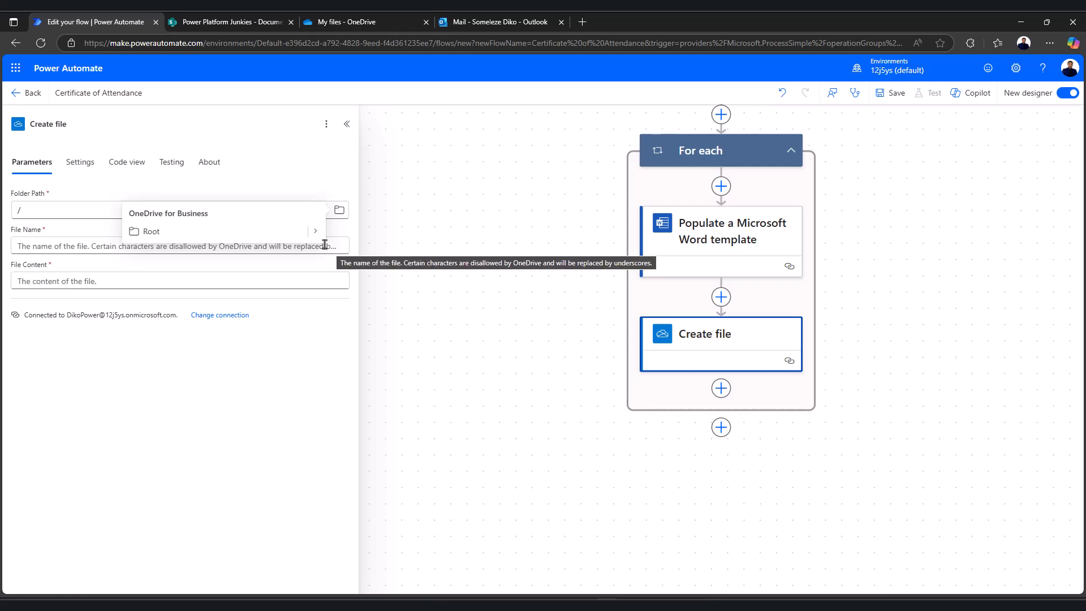
click(345, 21)
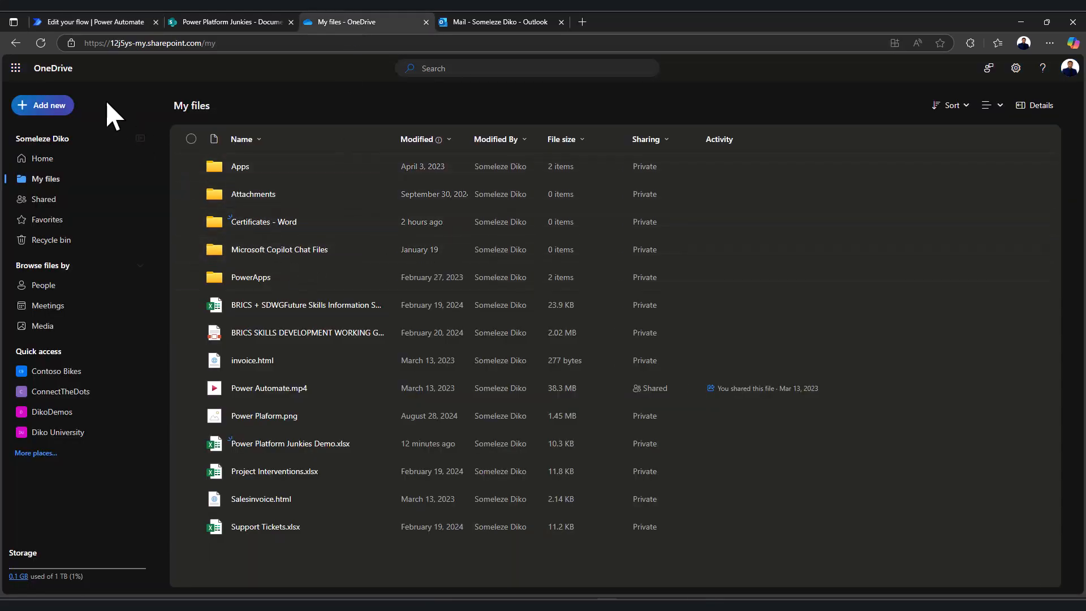
Refresh the OneDrive My files list and return to the flow with the folder picker closed
click(44, 46)
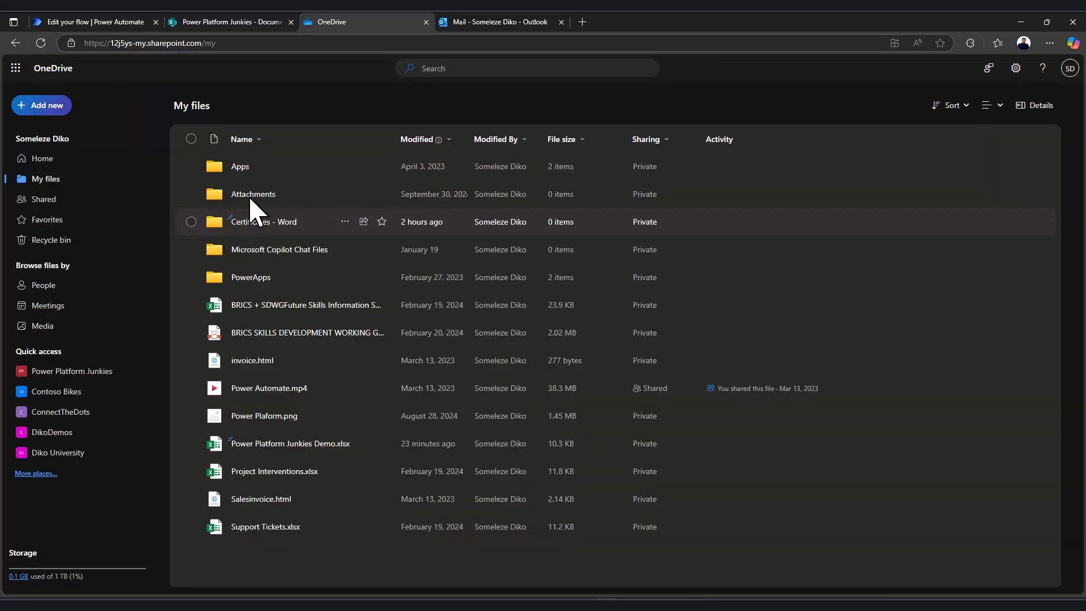
click(146, 22)
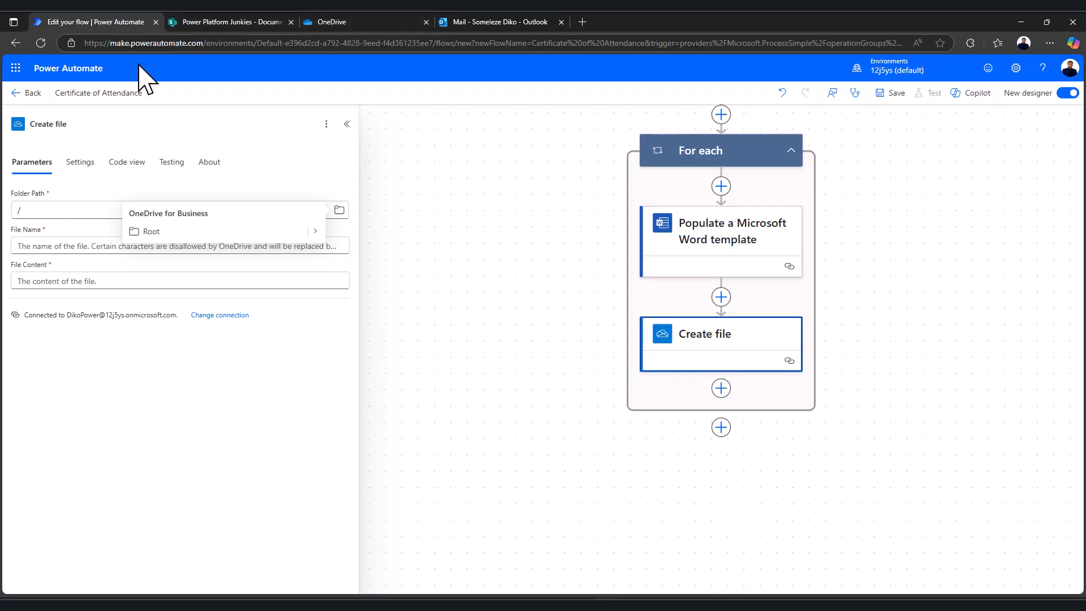
click(256, 412)
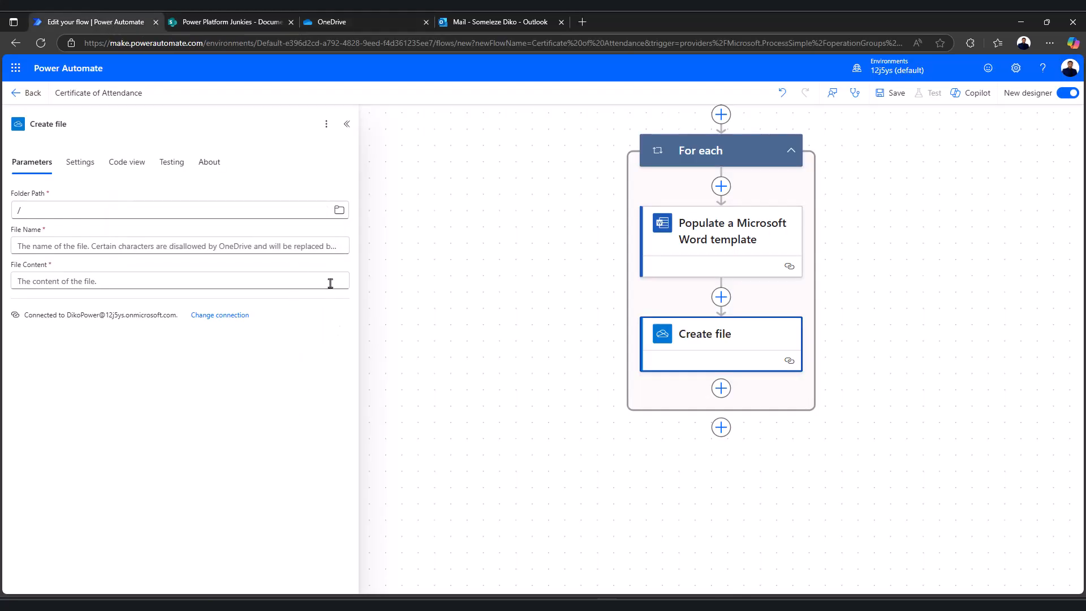
Point the Create file Folder Path at /Certificates - Word inside the OneDrive Root
click(339, 211)
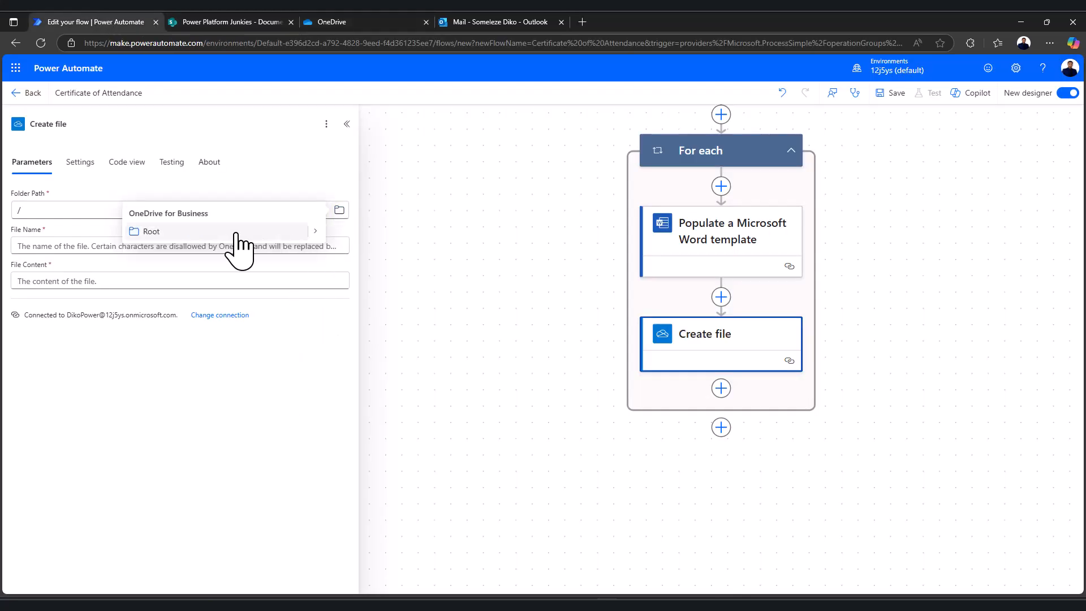
click(270, 231)
click(339, 211)
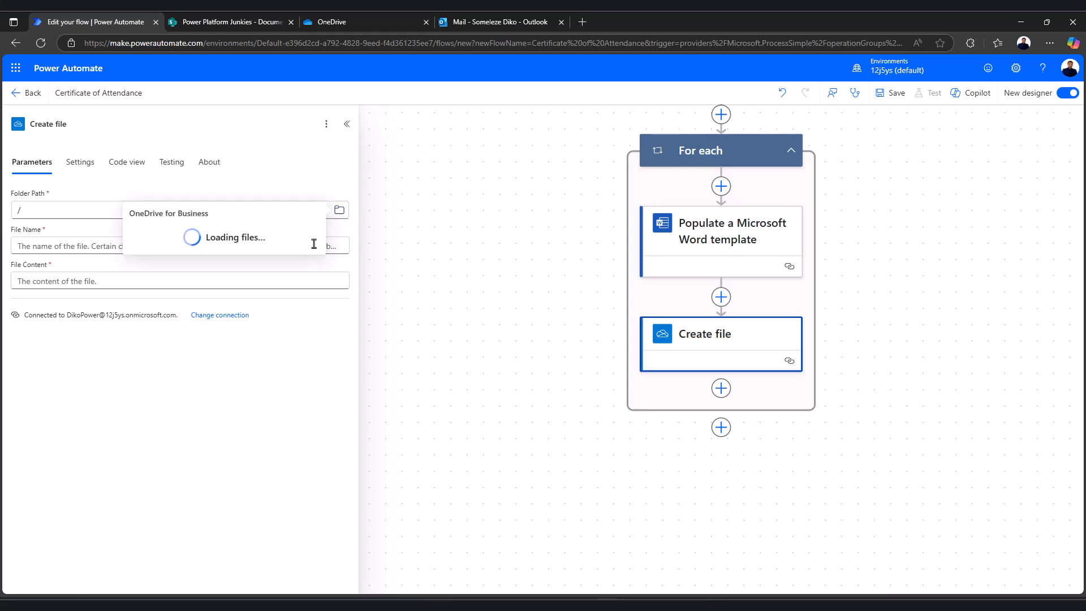
click(312, 233)
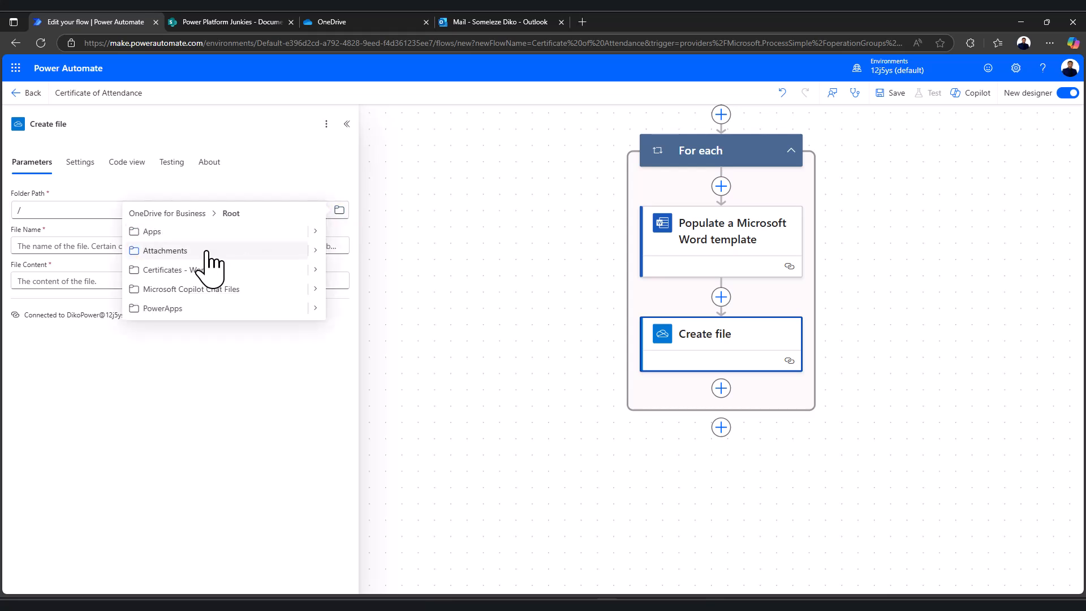
click(340, 214)
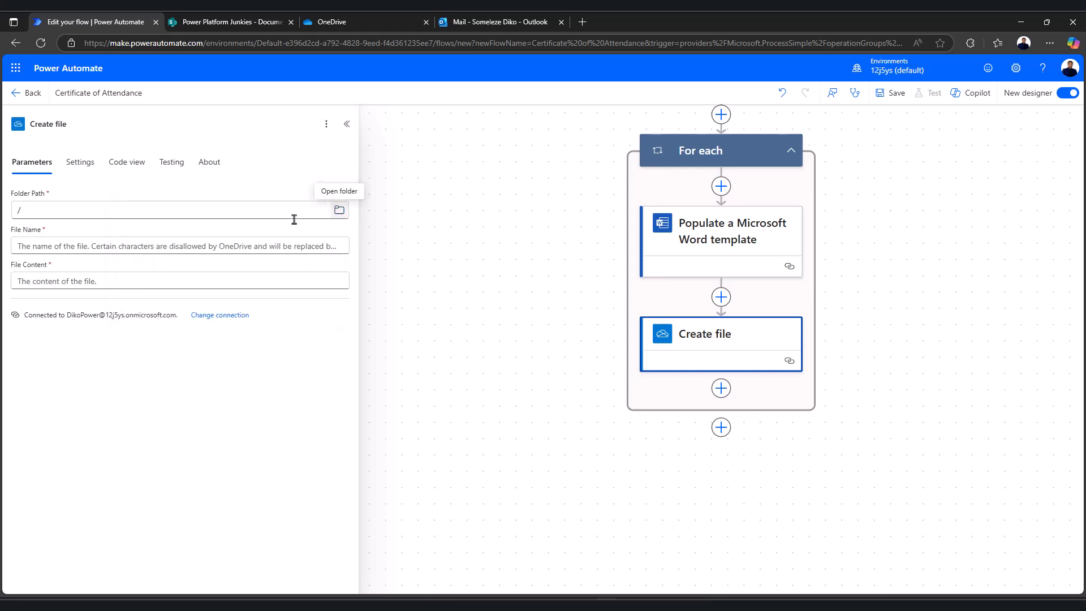
click(338, 213)
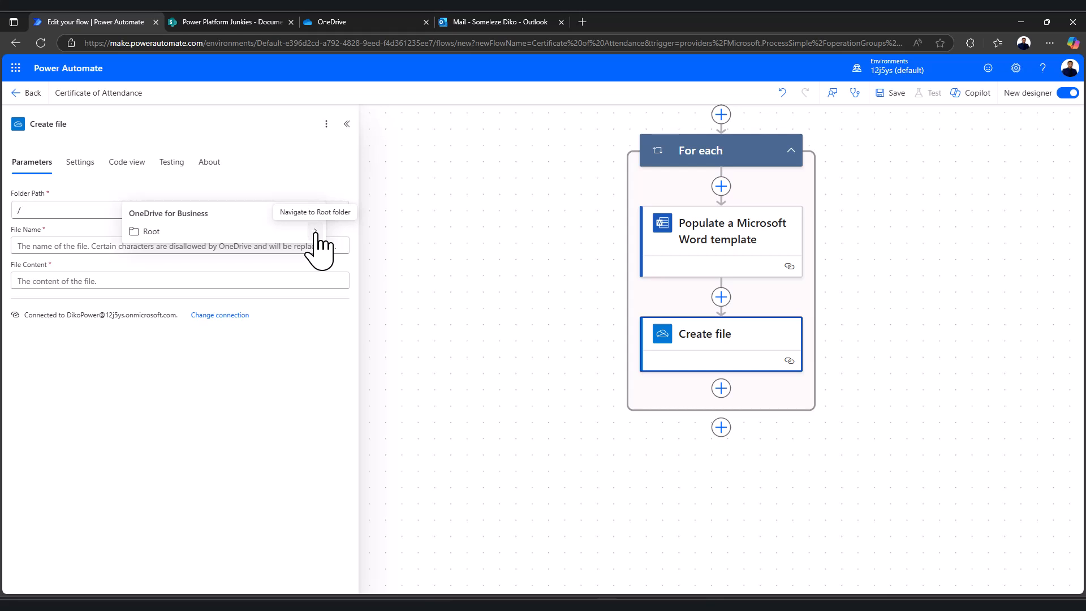
click(315, 231)
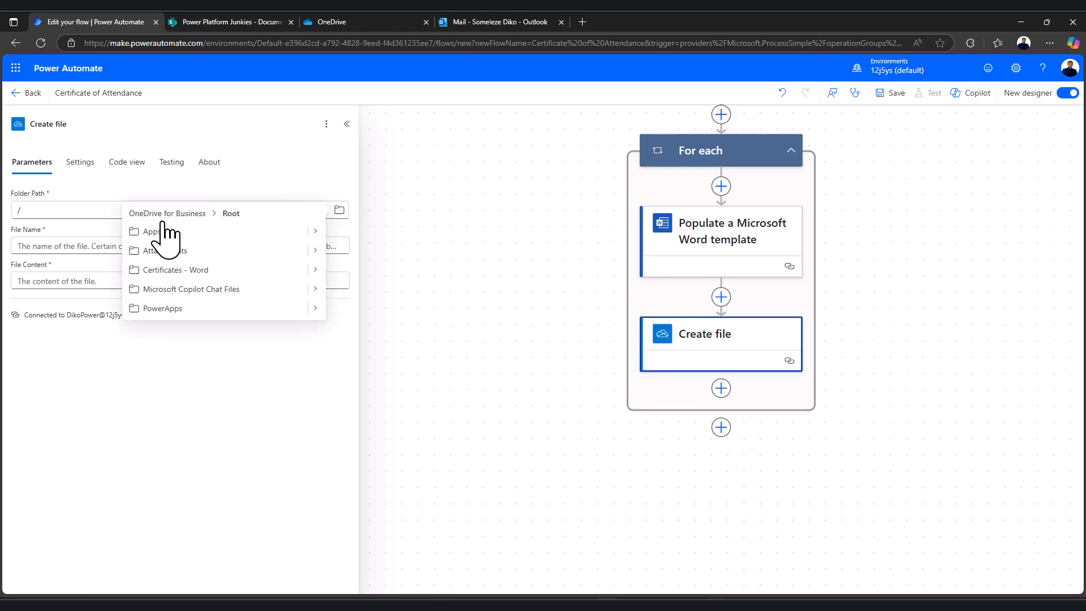
click(180, 270)
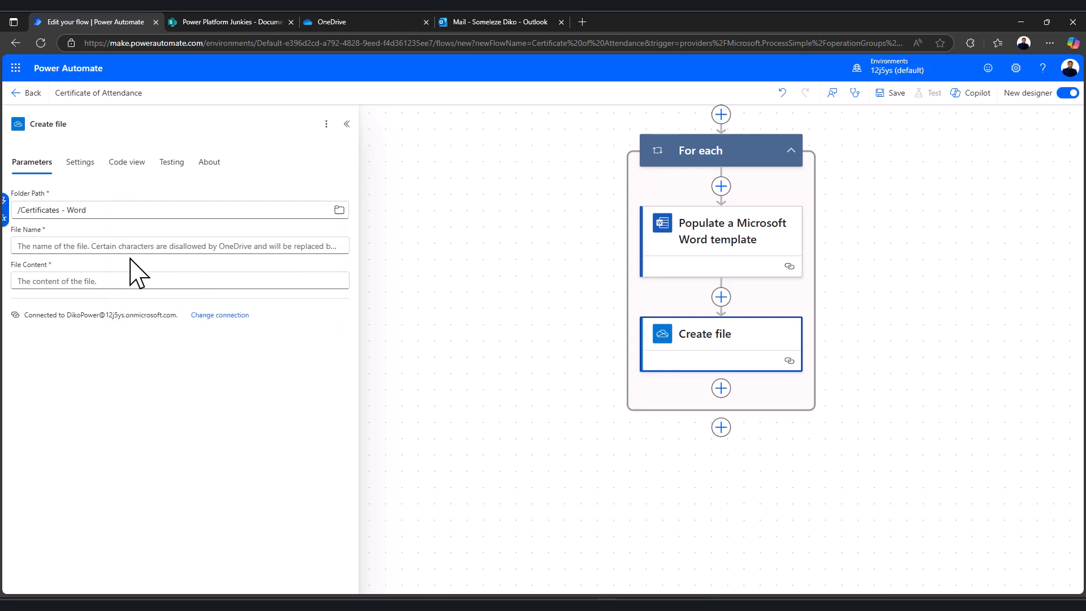
click(88, 247)
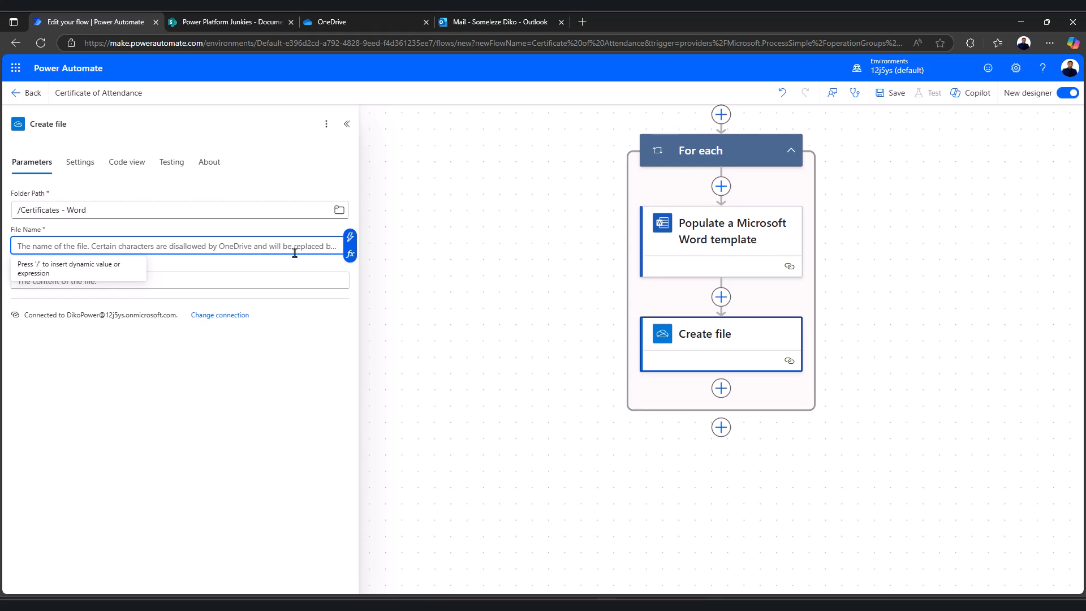
Set the Create file File Name to the First Name and Last Name dynamic values
click(350, 236)
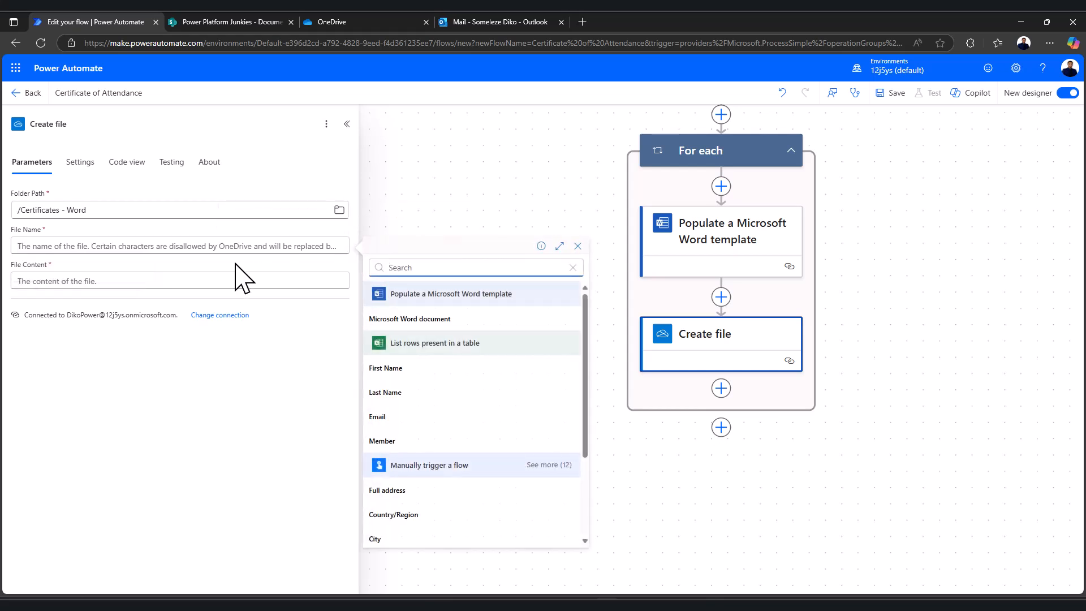
click(413, 377)
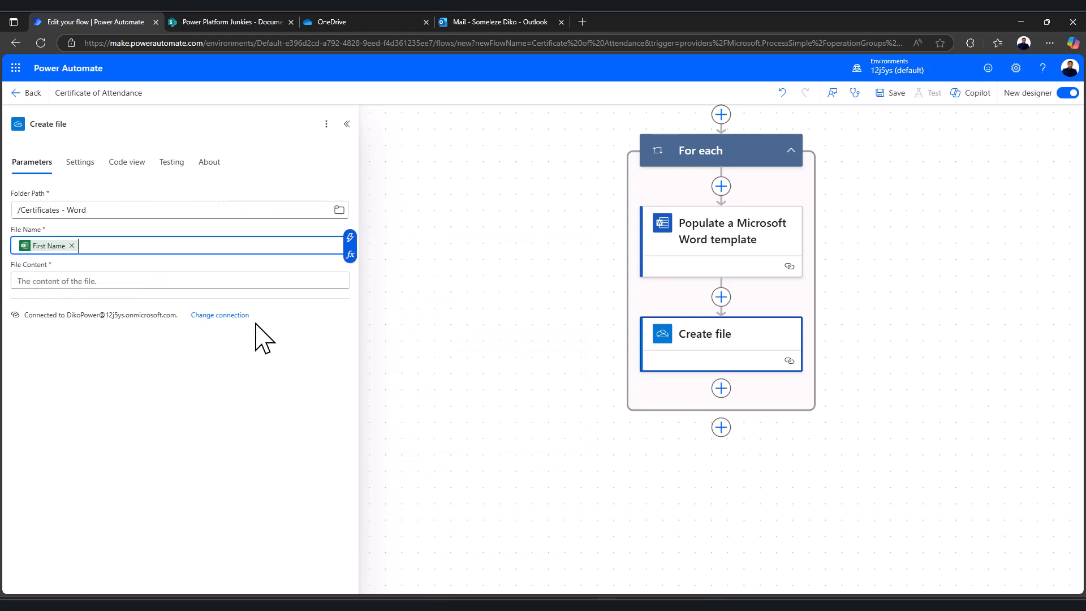
click(350, 237)
click(386, 393)
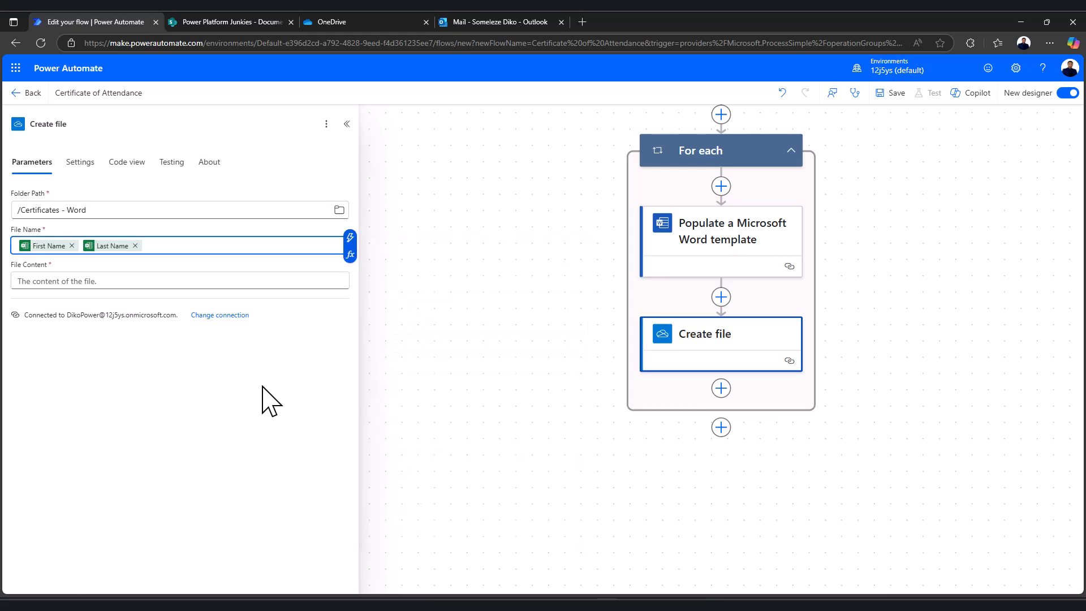
Set the Create file content to the populated Microsoft Word document
click(96, 281)
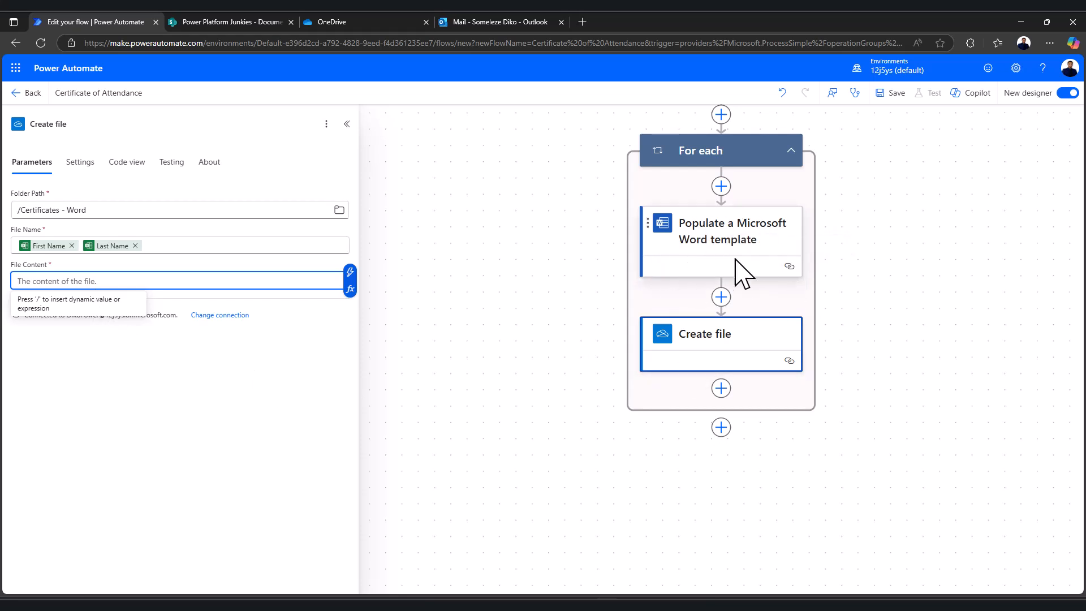
click(350, 274)
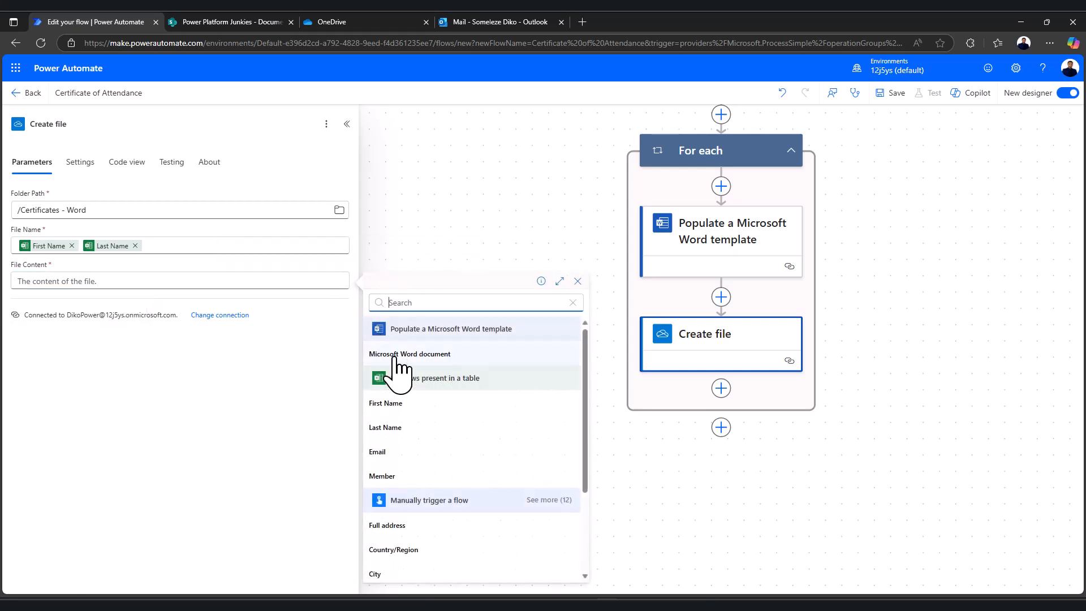
click(460, 354)
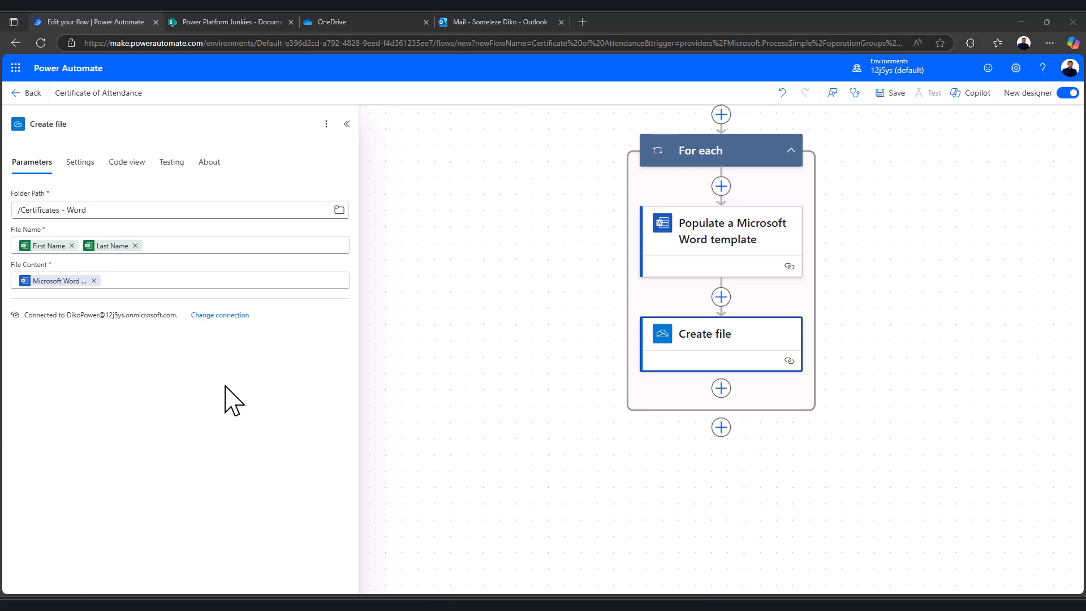
Add a OneDrive Convert file step after Create file using the existing connection, targeting PDF
click(721, 389)
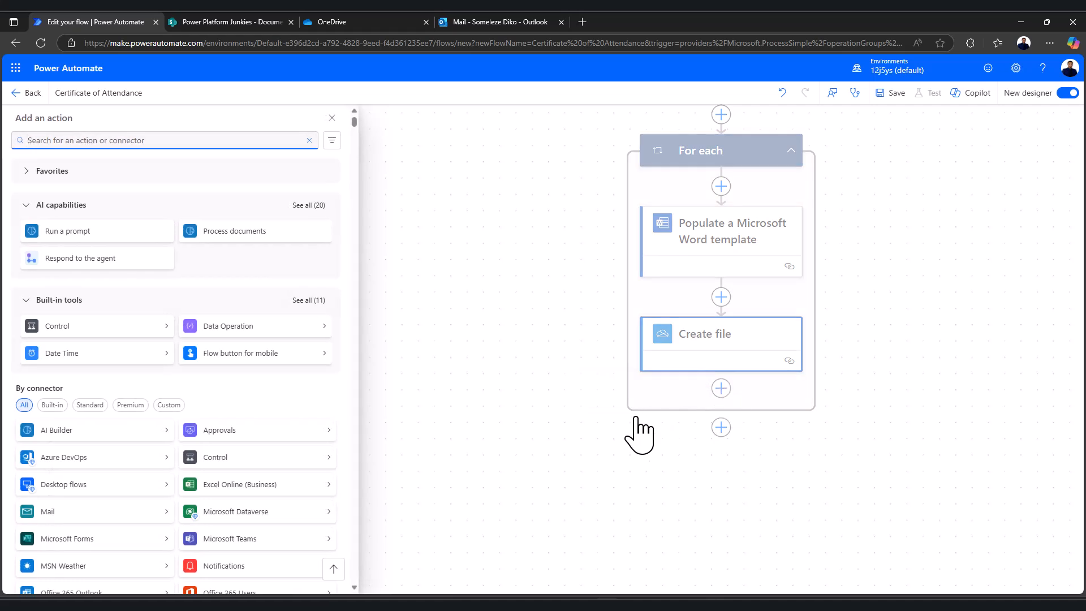
click(99, 137)
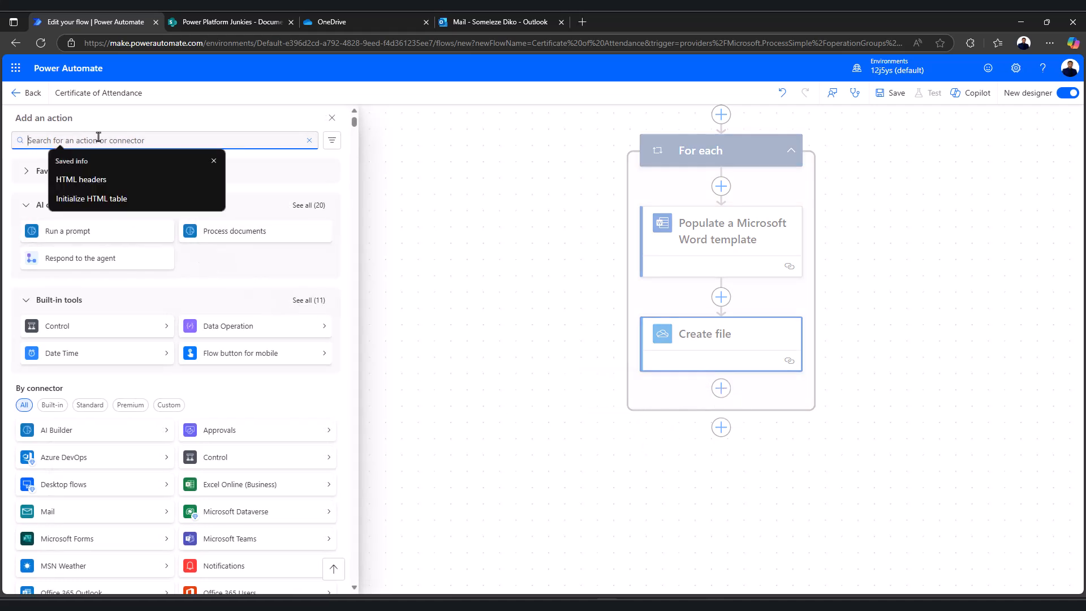
text(convert)
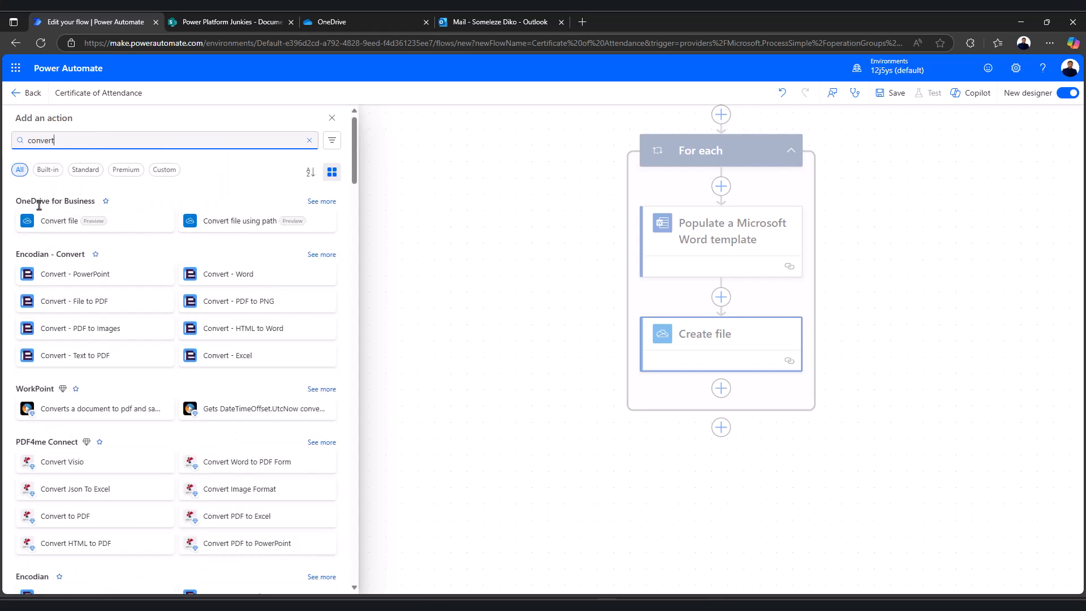
click(80, 224)
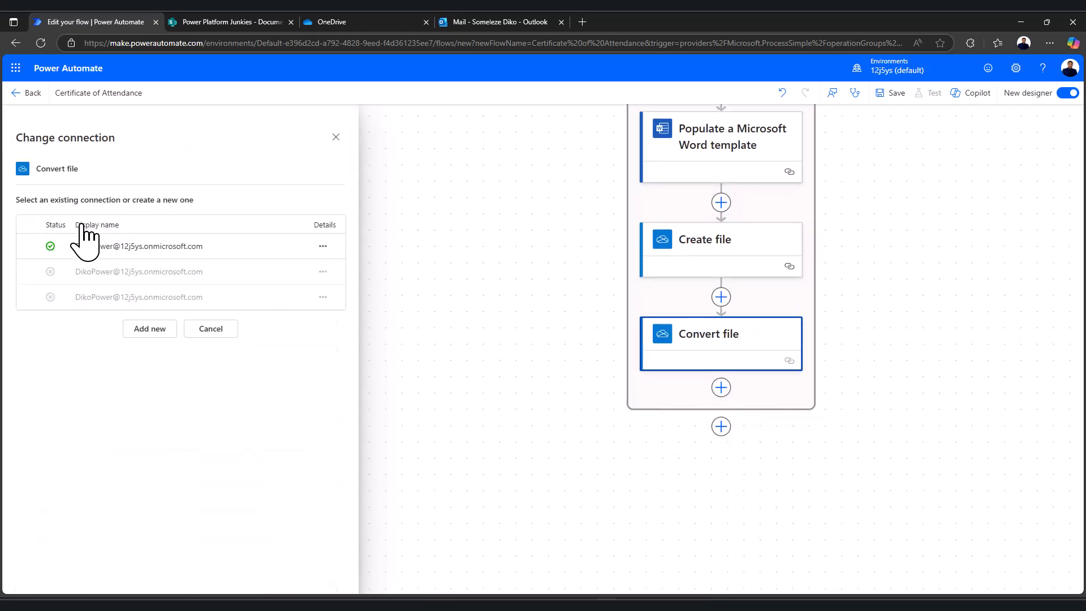
click(119, 244)
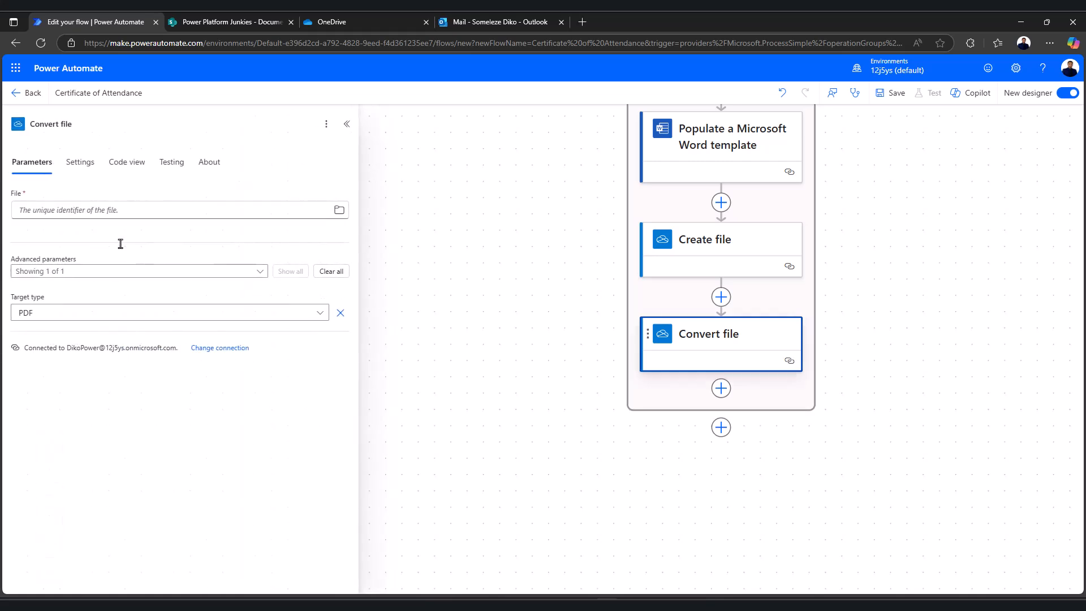
click(103, 208)
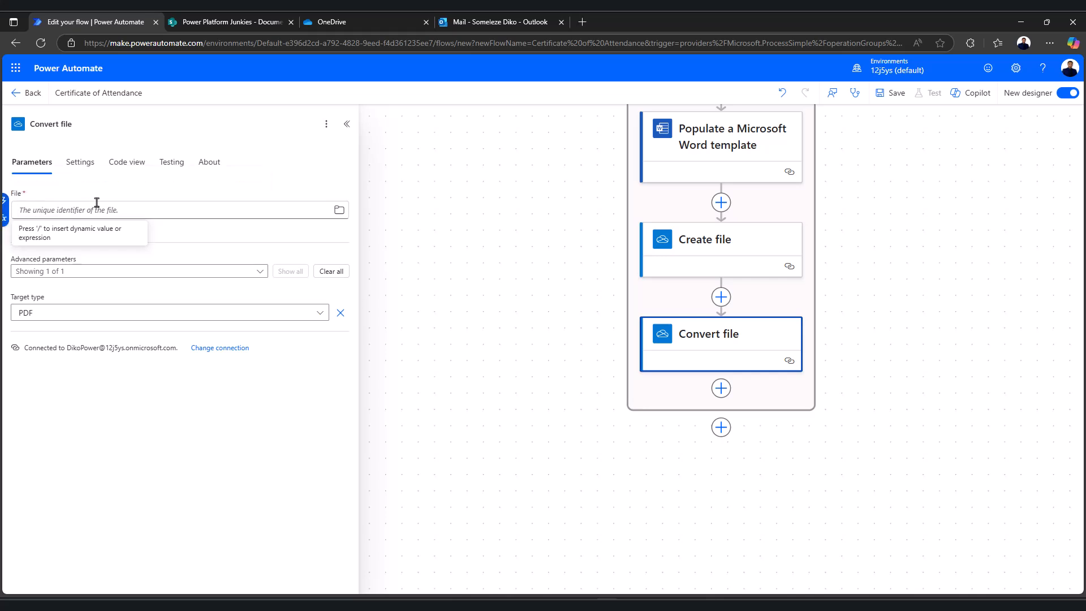
Set Convert file's File to the Id from Create file and keep PDF as target type
text(/)
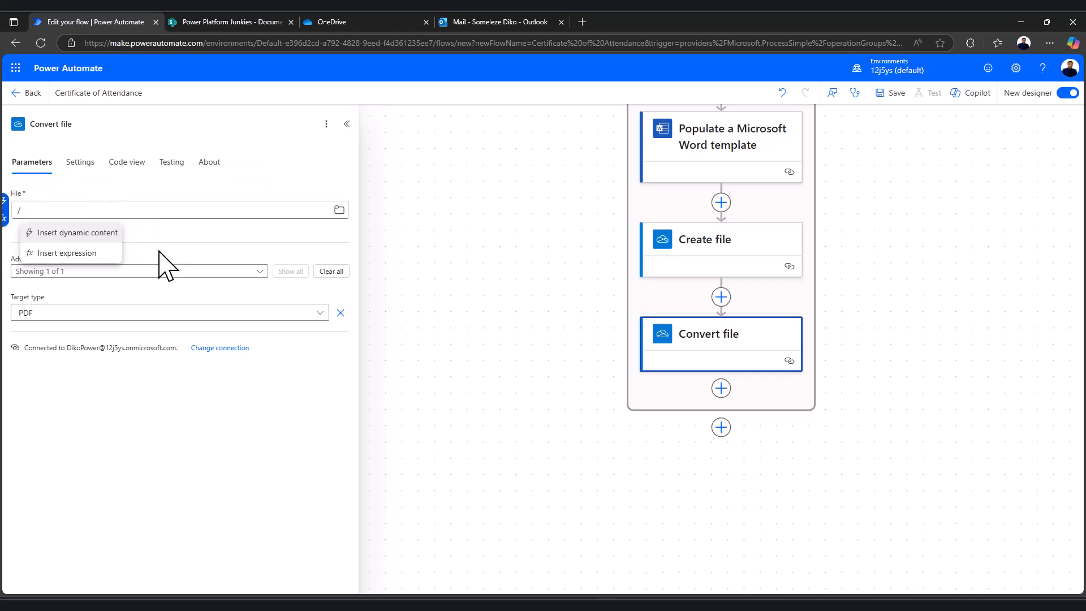
click(78, 234)
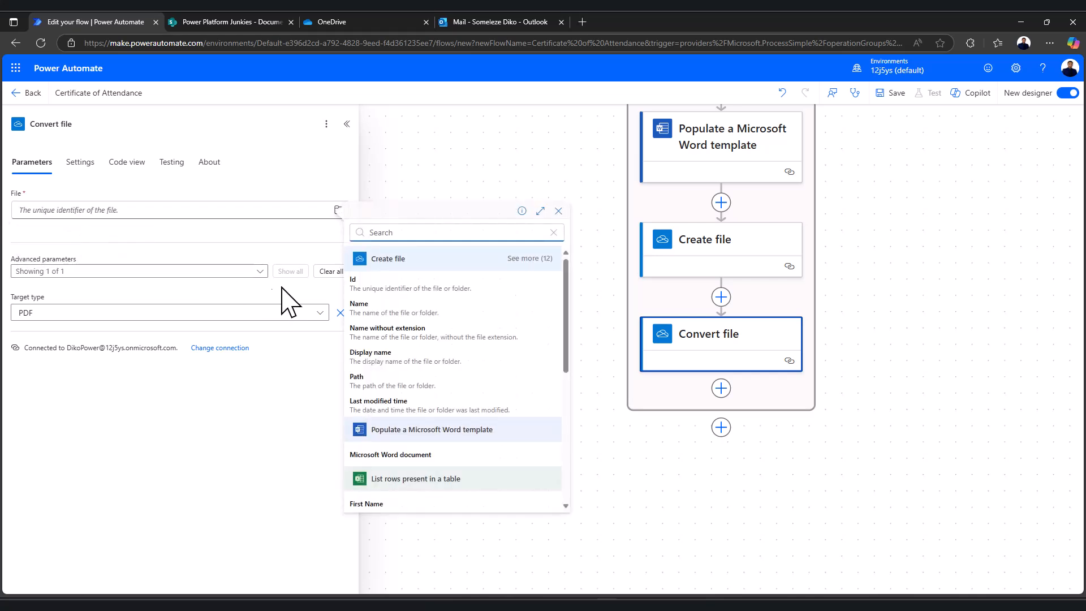
click(480, 289)
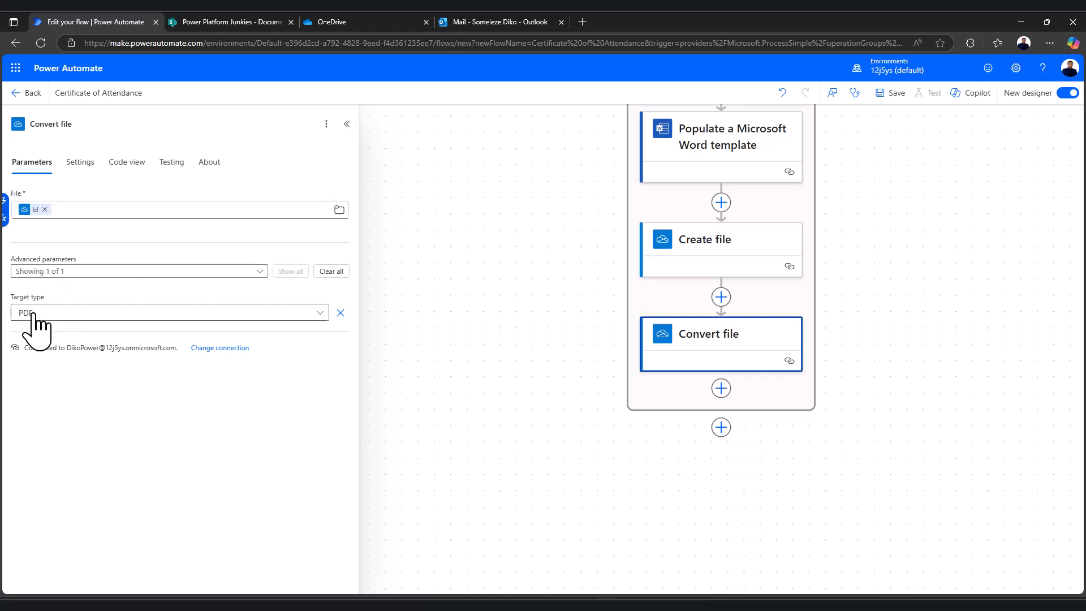
click(315, 314)
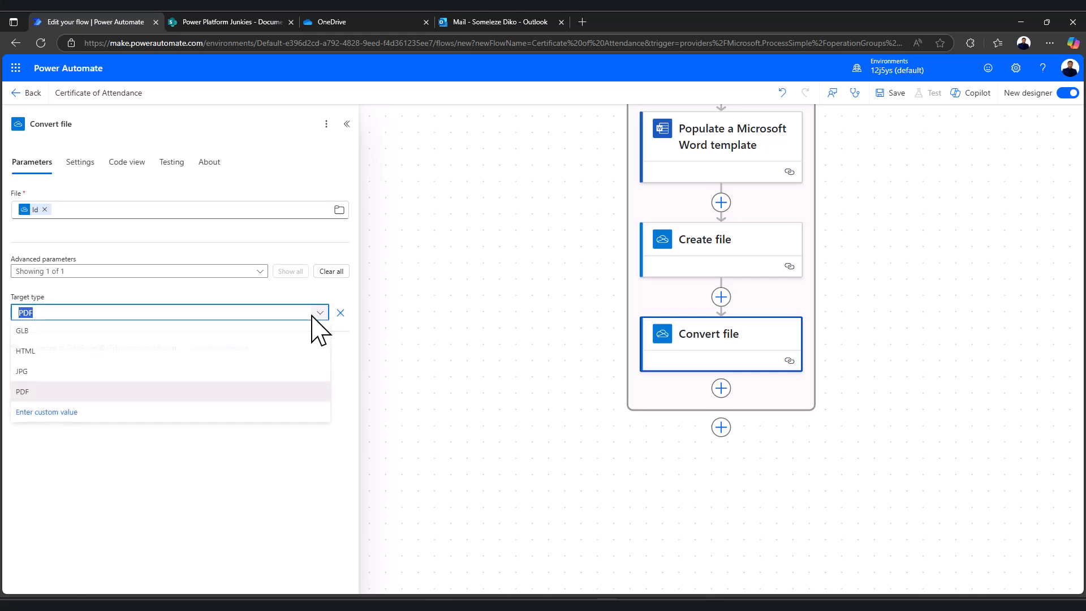
click(38, 394)
click(218, 428)
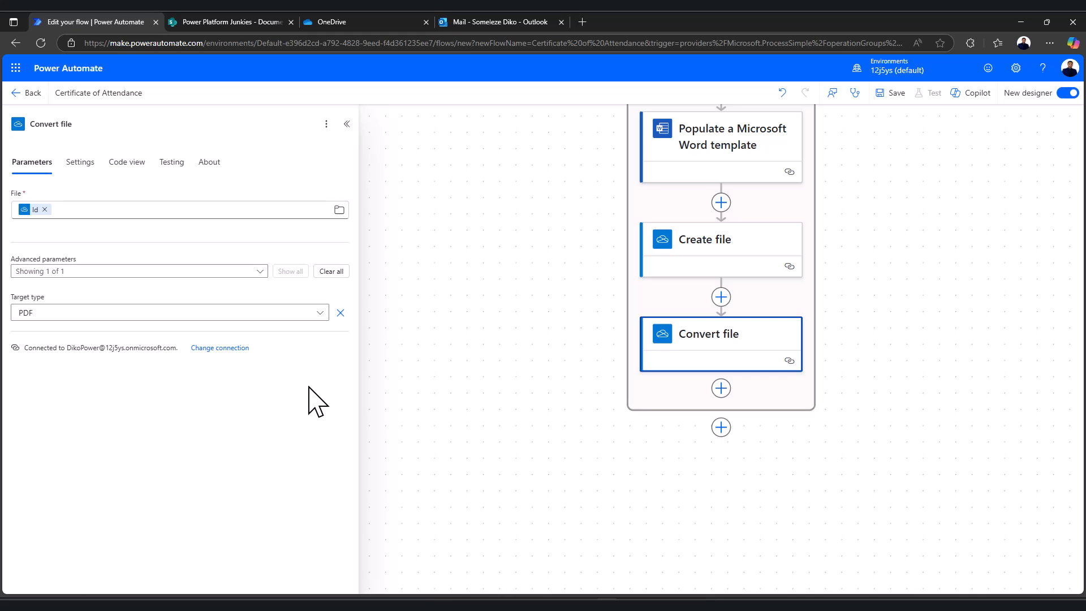
Add a SharePoint Create file step after Convert file with Site Address Power Platform Junkies
click(722, 389)
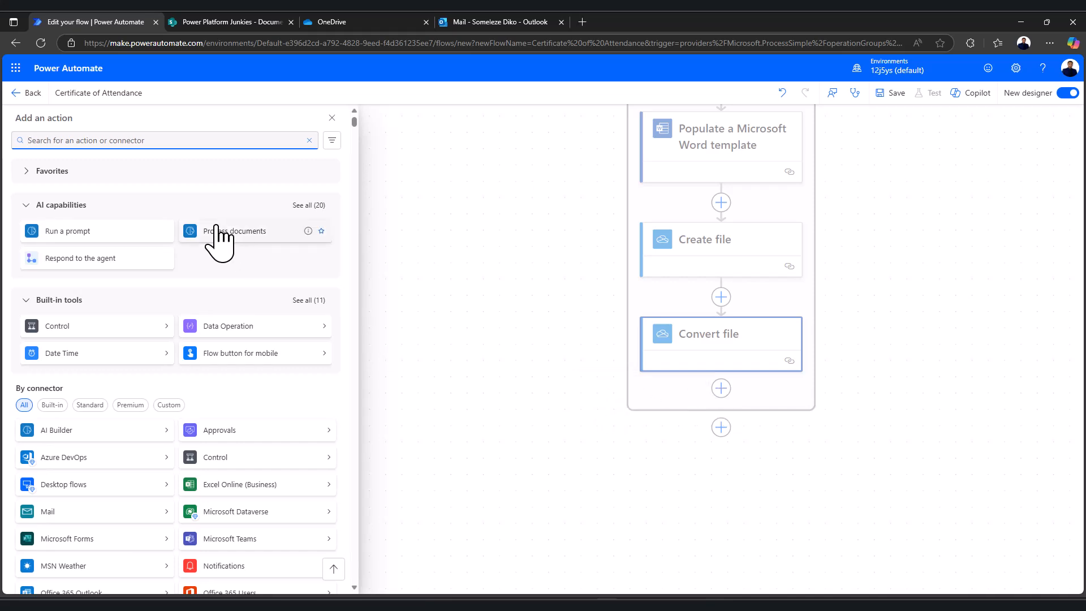
text(create file)
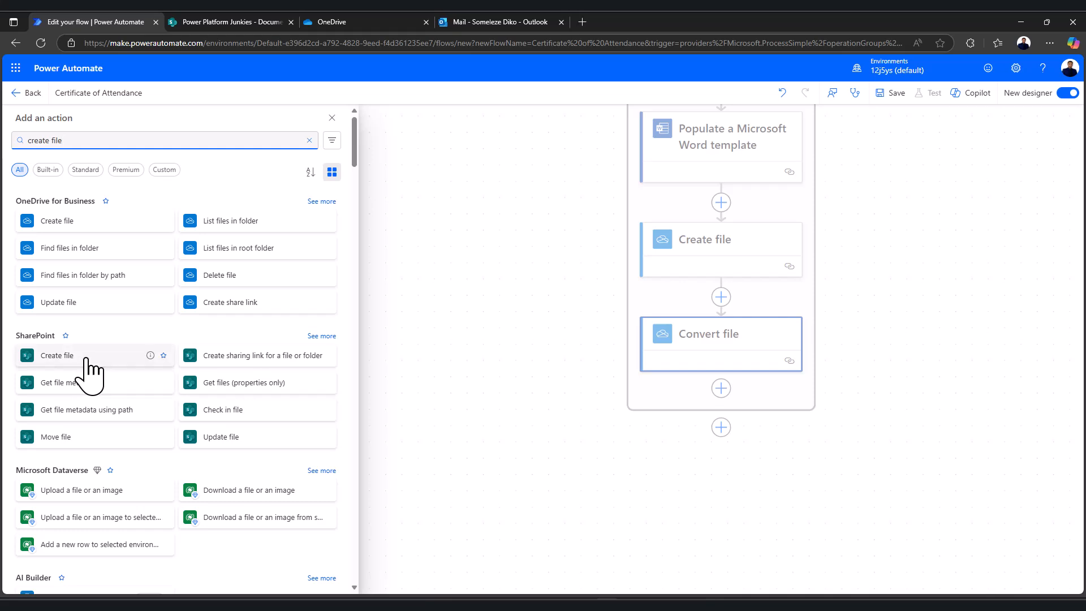
click(57, 355)
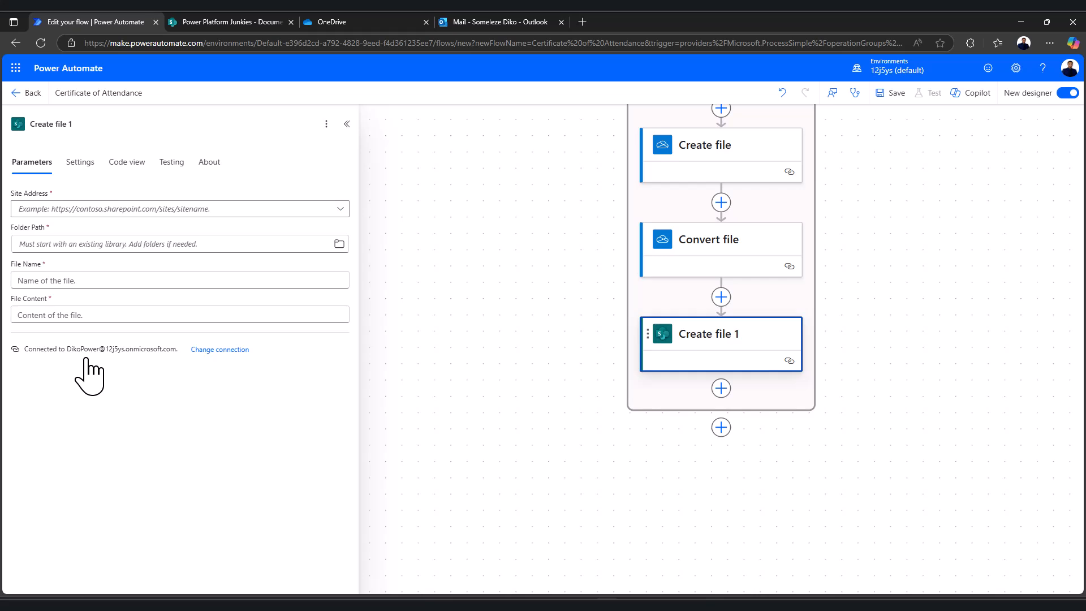
click(341, 210)
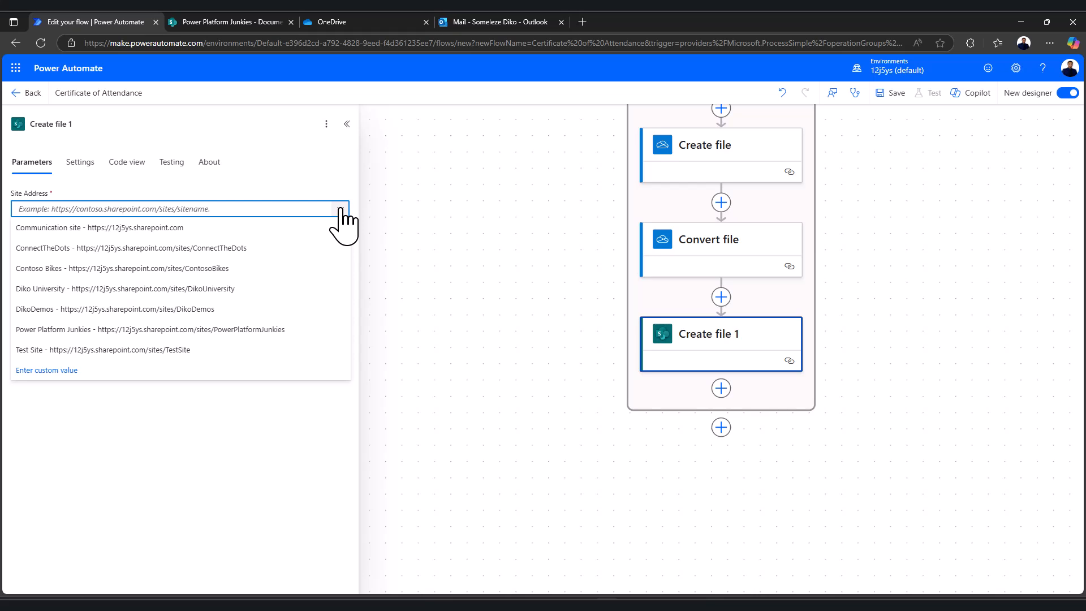
click(66, 330)
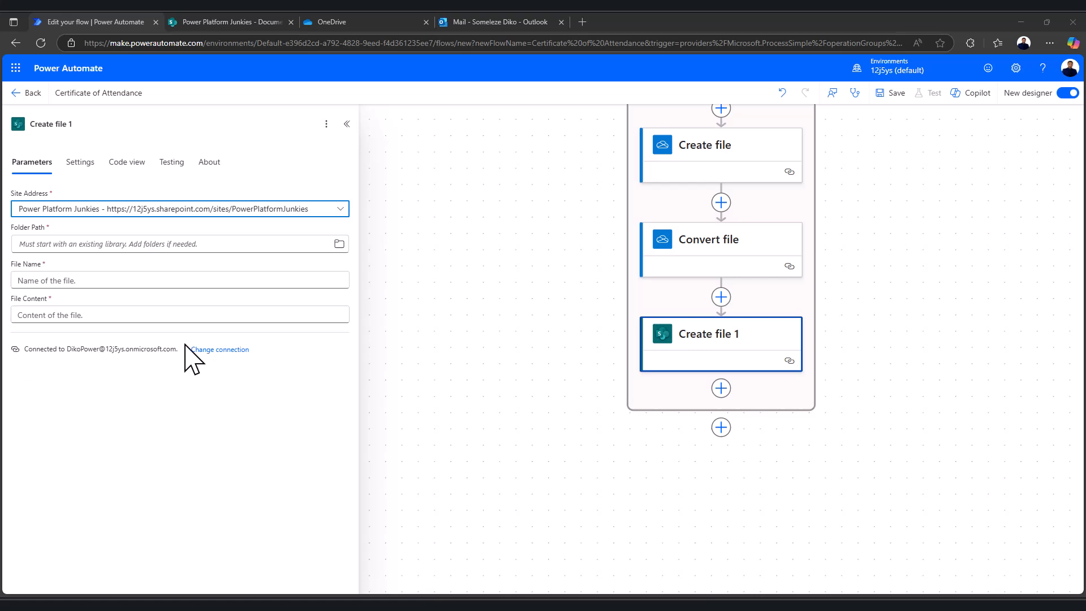
Set Create file 1's Folder Path to /Shared Documents/Certificates PDF
click(339, 243)
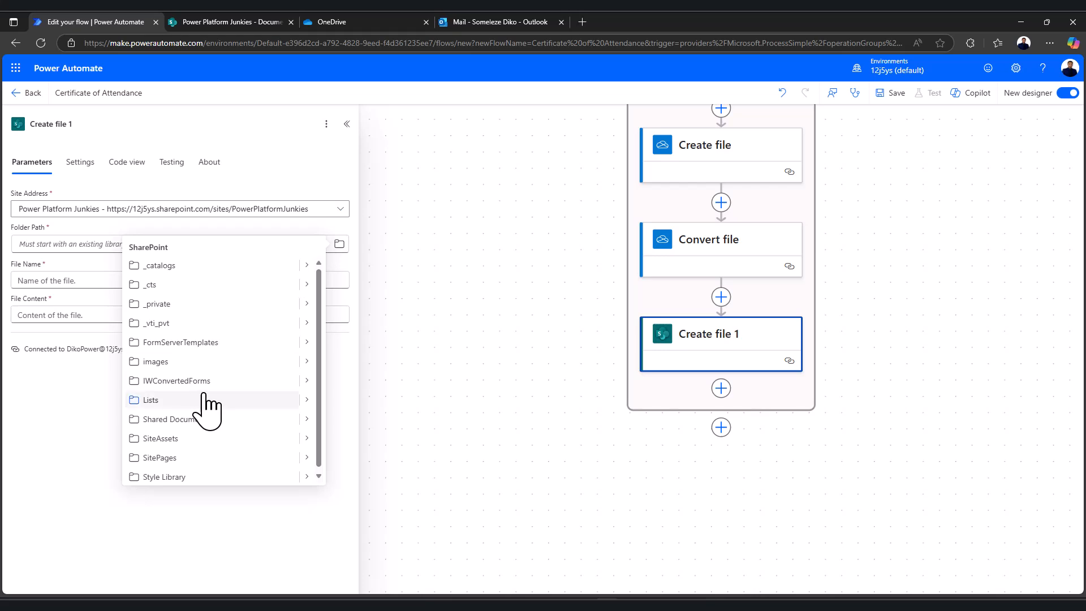
scroll(206, 406, down, 1)
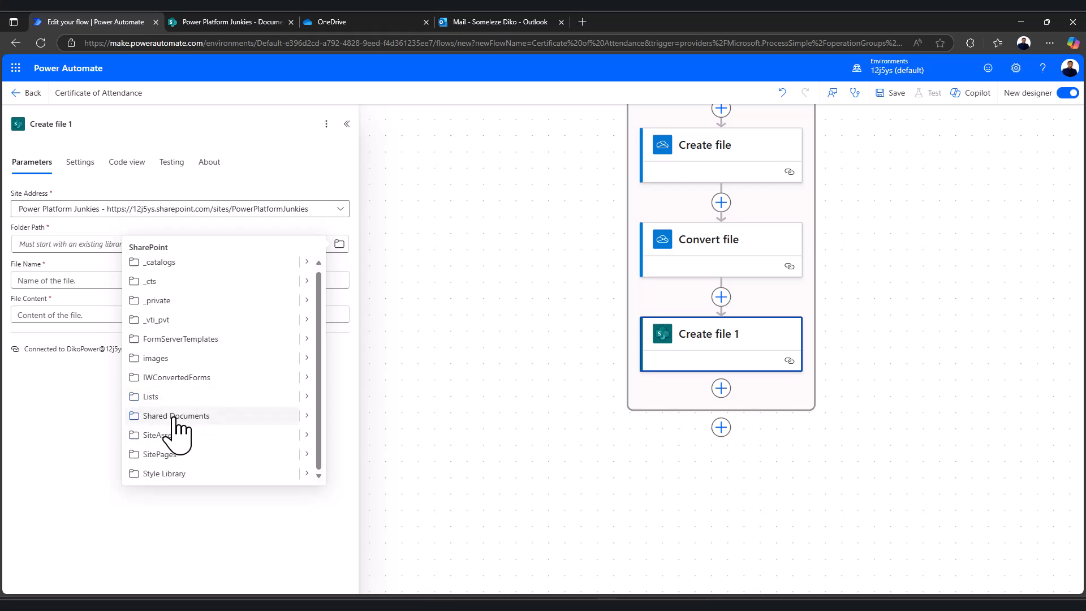
click(307, 417)
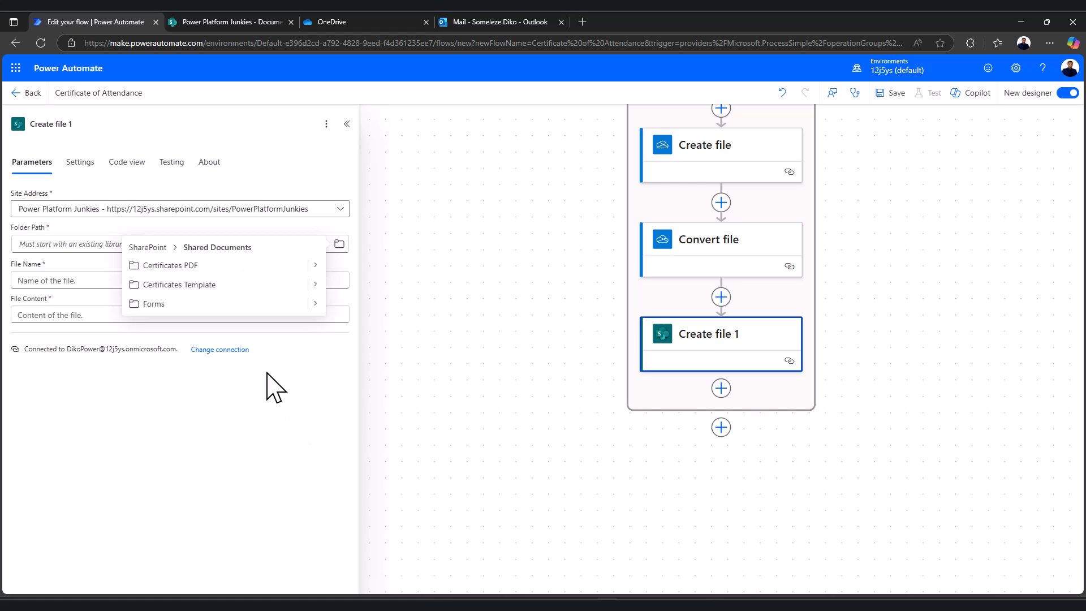
click(170, 265)
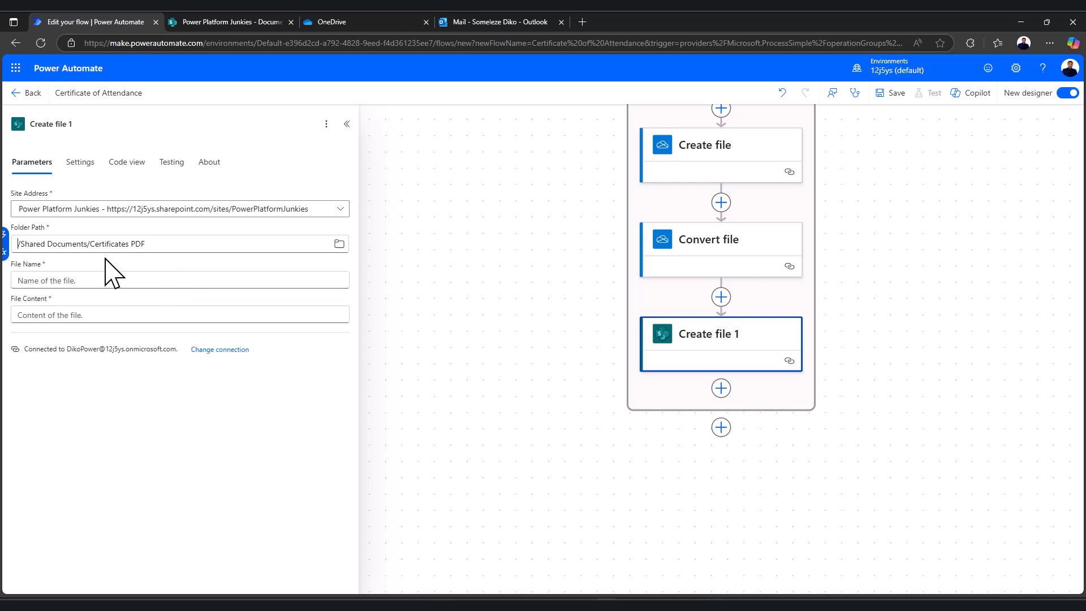
click(68, 283)
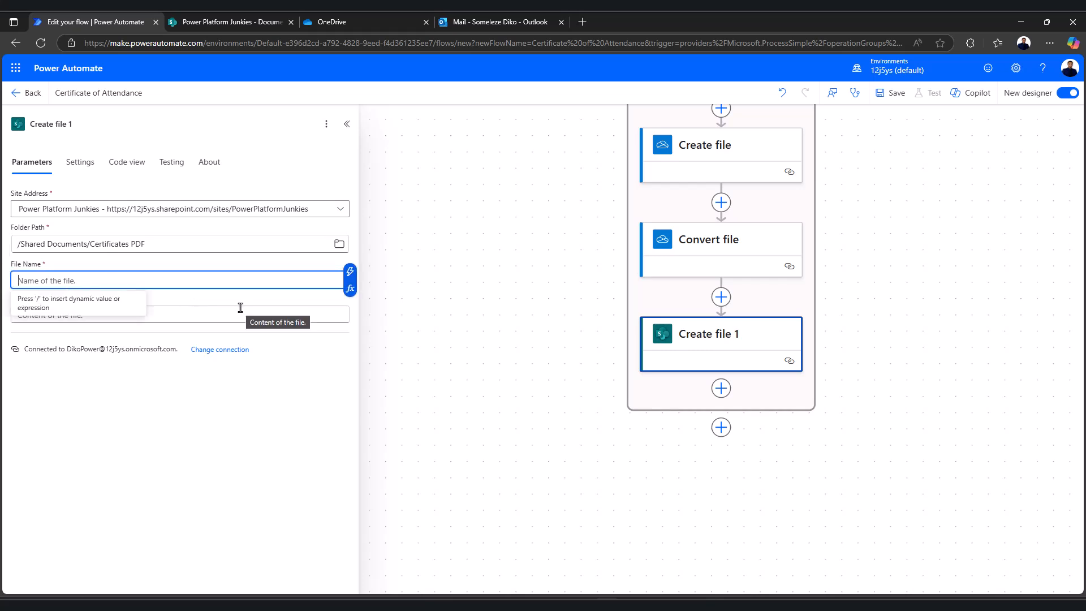
Build the File Name from First Name and Last Name dynamic values plus .pdf
click(351, 272)
scroll(413, 447, down, 4)
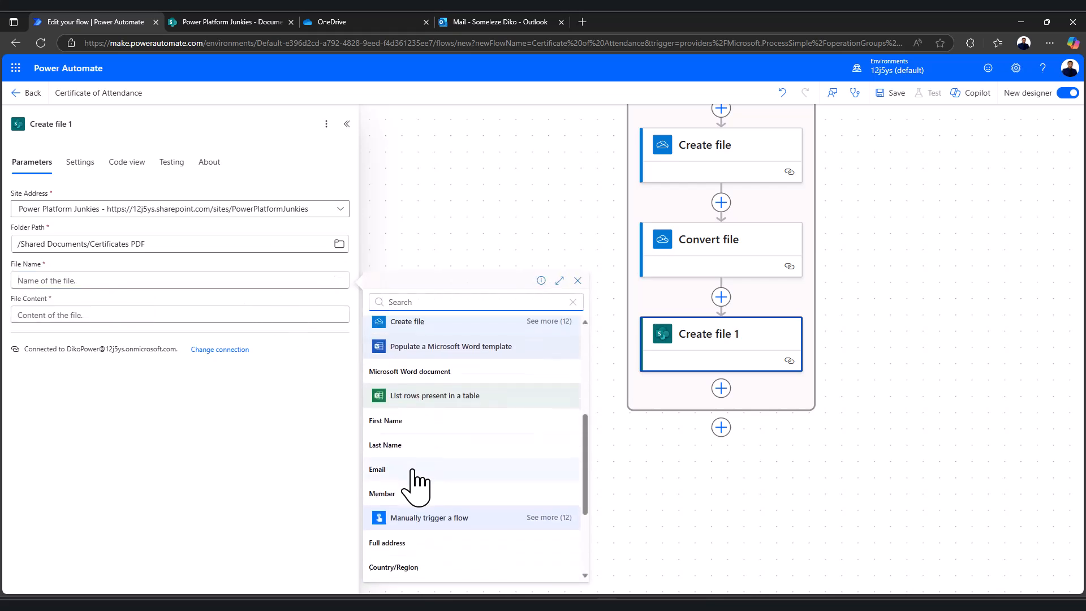
click(413, 424)
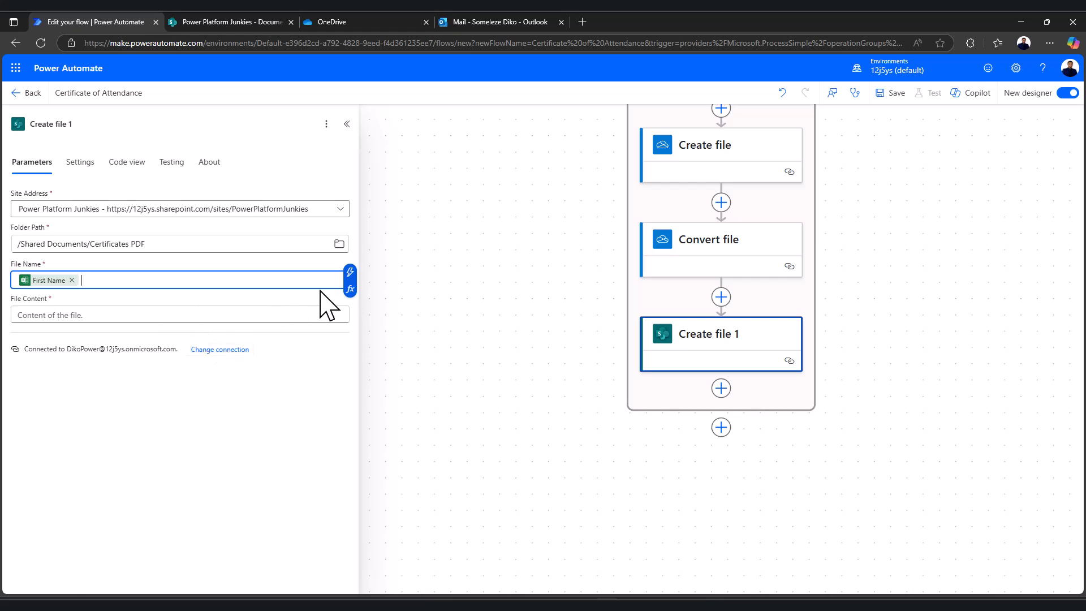
click(351, 272)
scroll(399, 441, down, 5)
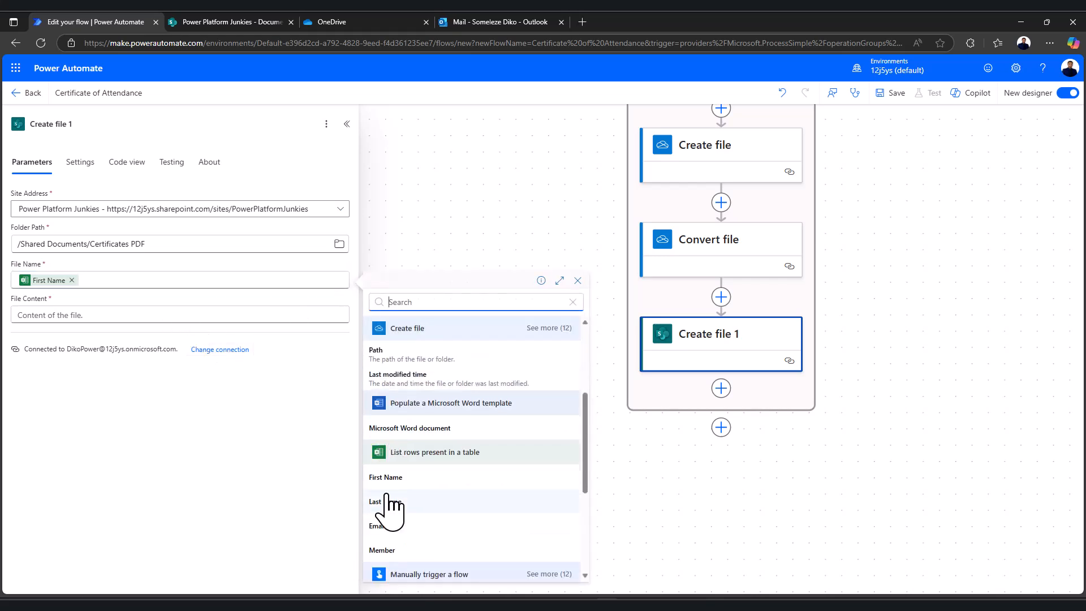
click(389, 502)
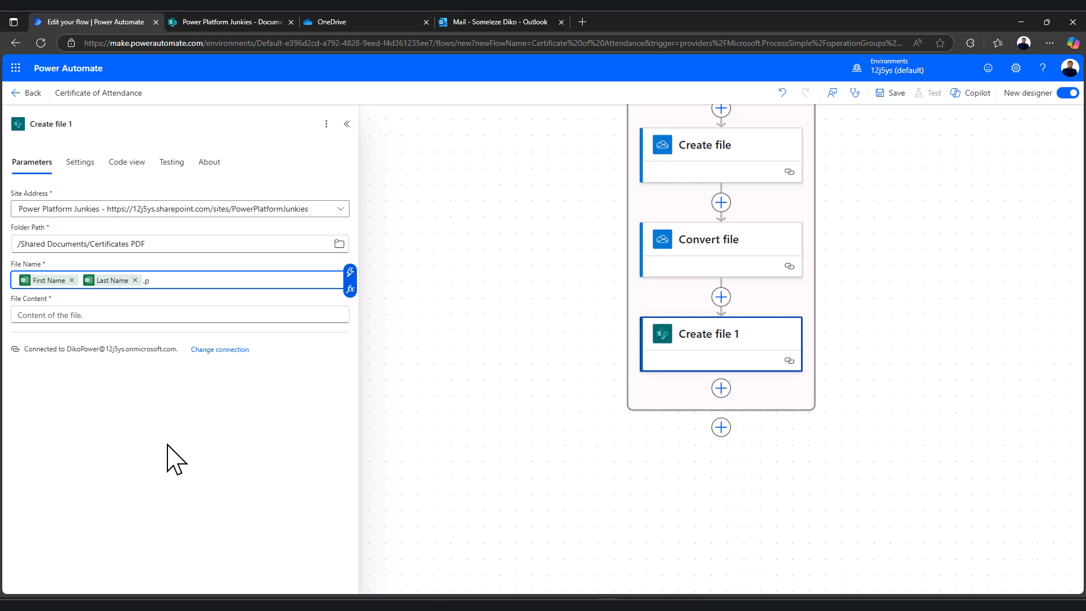
Set the File Content to Convert file's File content
click(143, 316)
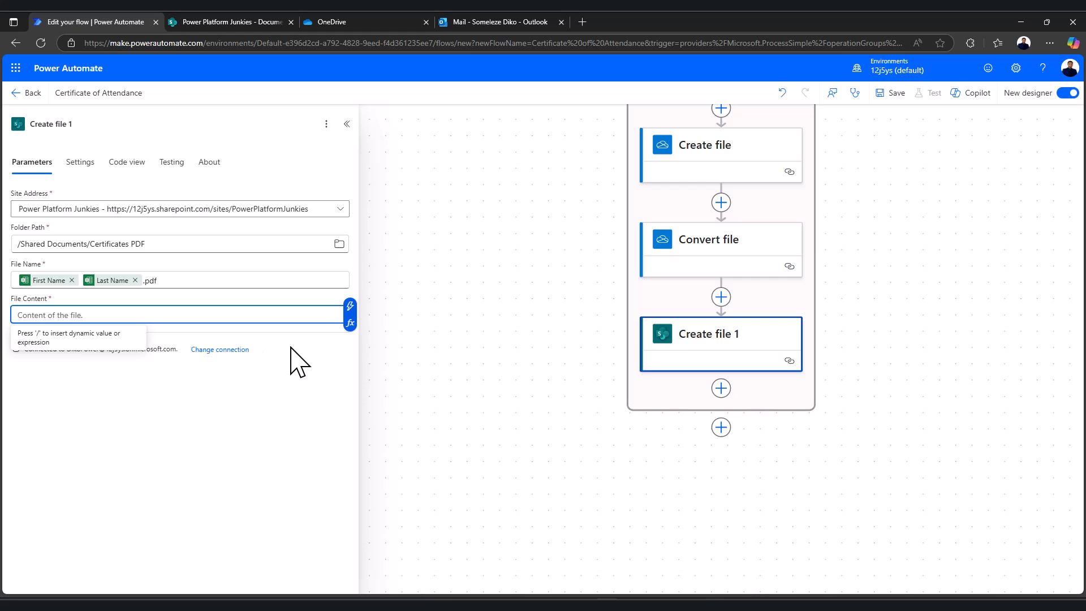
click(350, 307)
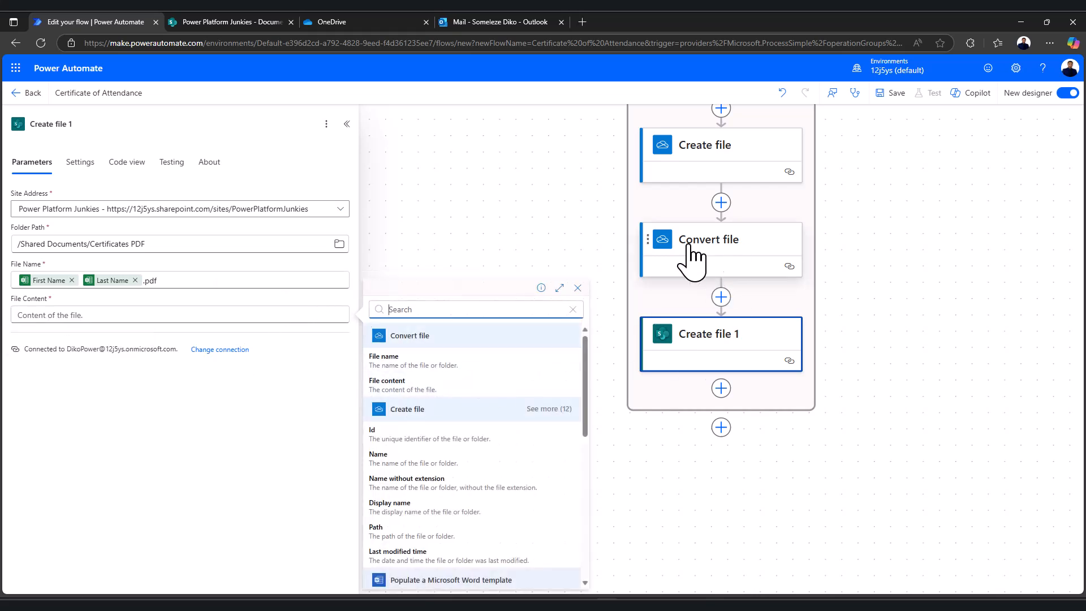
click(391, 383)
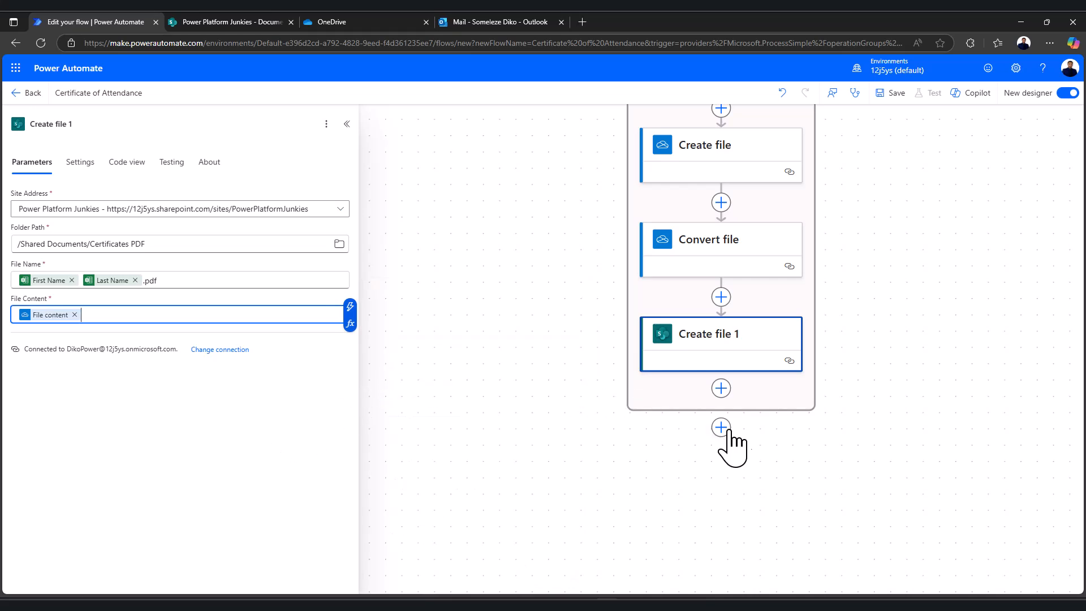
Add an Office 365 Outlook Send an email (V2) action after Create file 1 in the loop
click(721, 388)
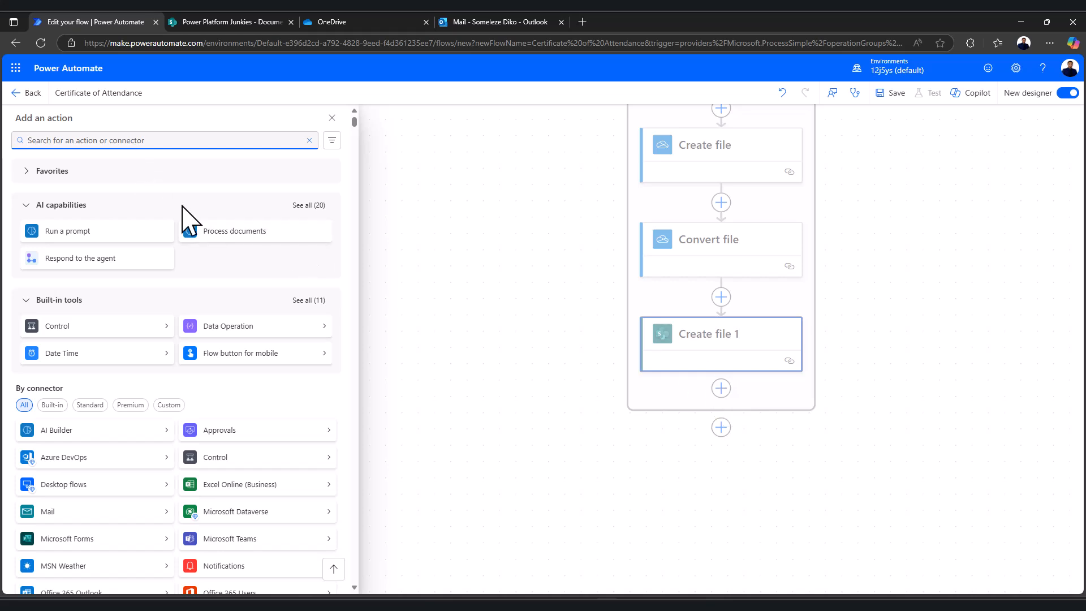
text(send an email)
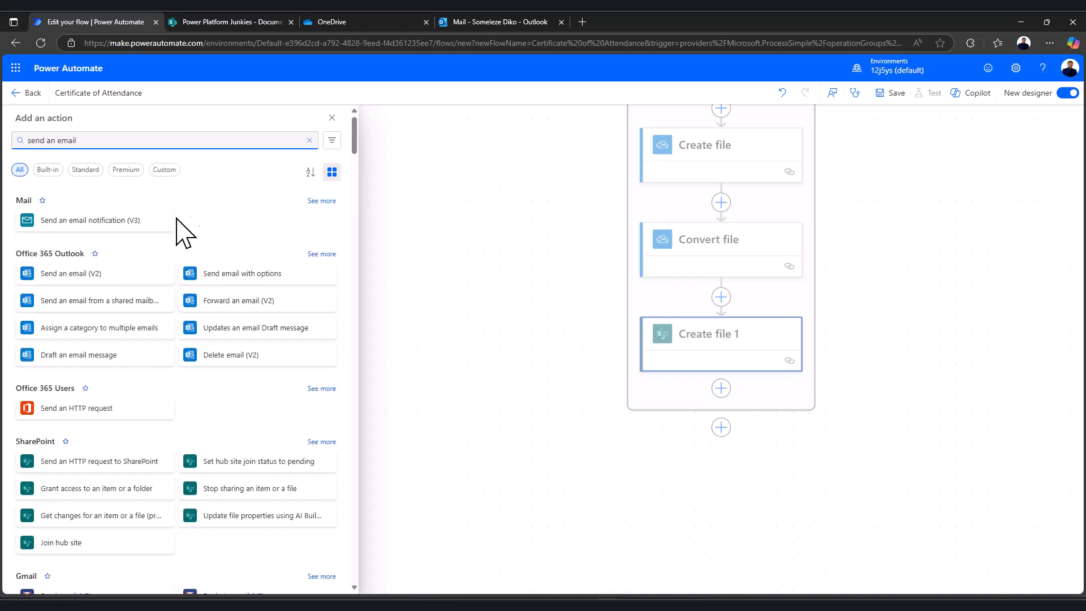
click(70, 274)
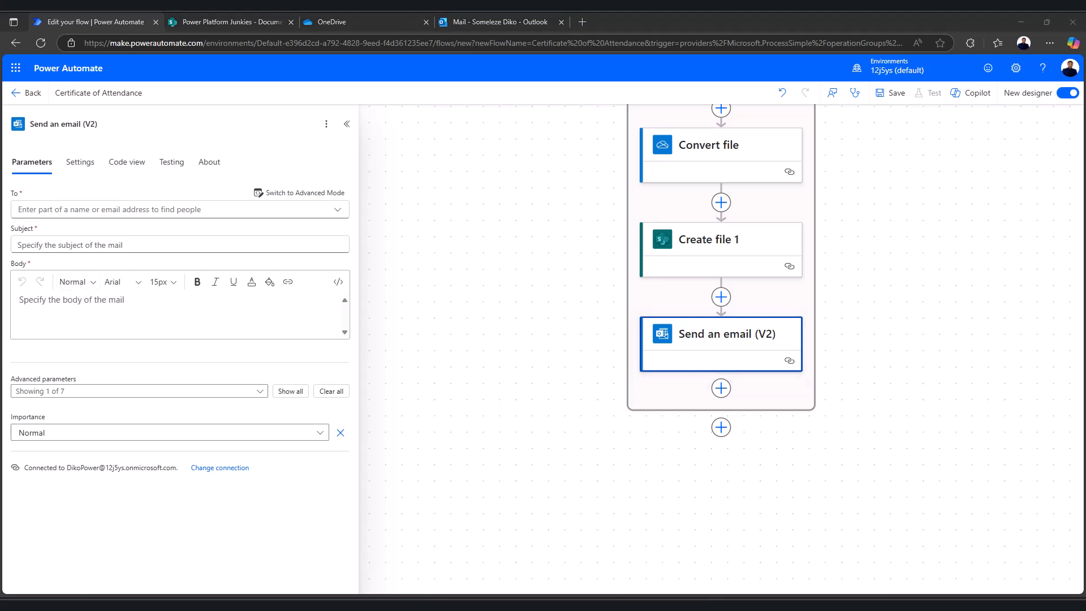
Set the email's To field to each row's Email dynamic value using Advanced Mode
click(181, 210)
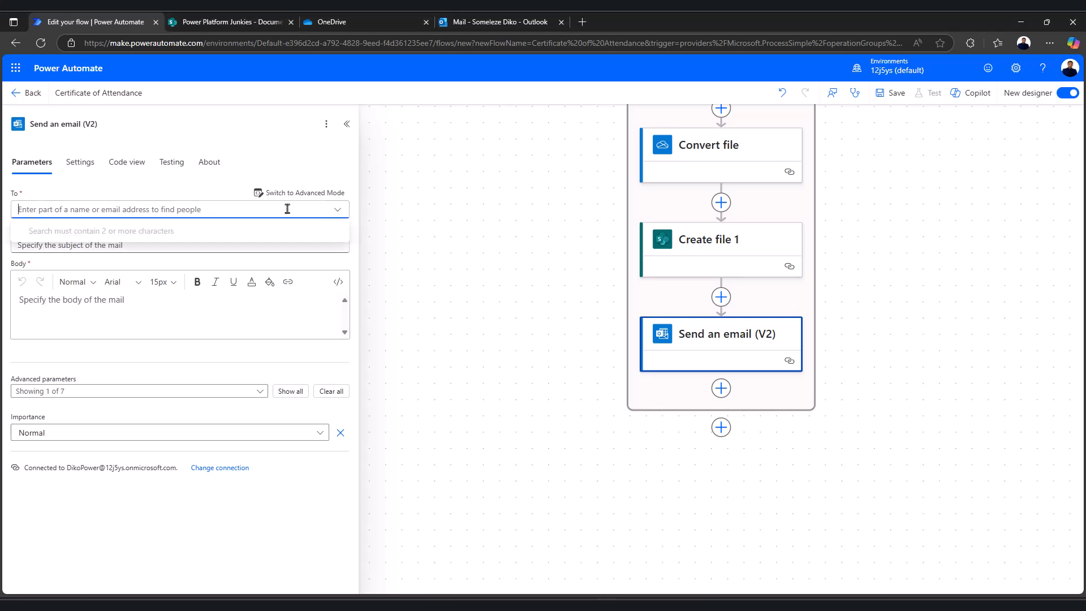
click(277, 194)
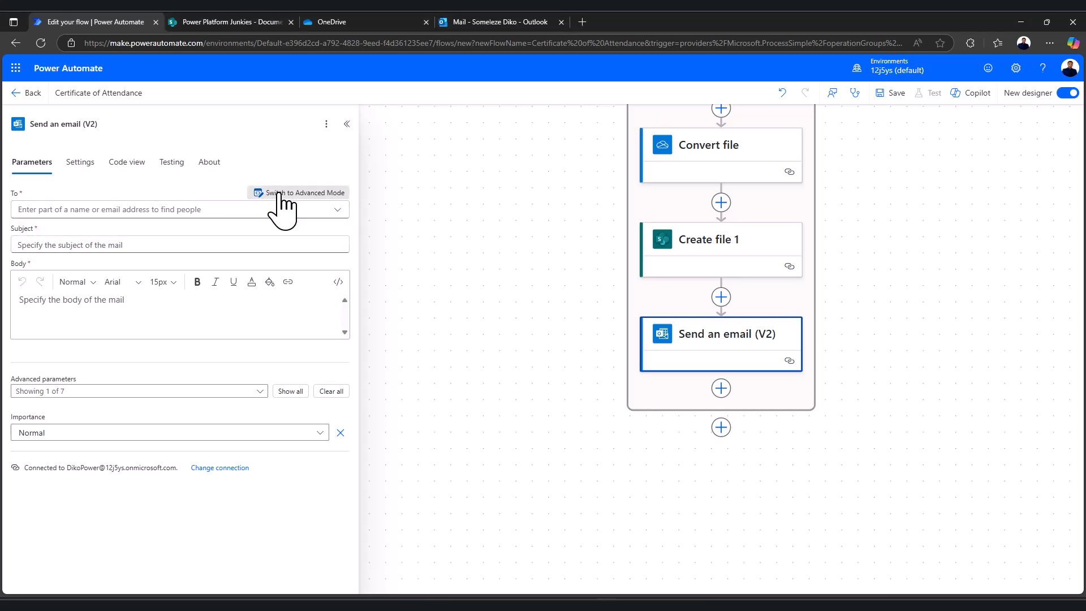
click(136, 209)
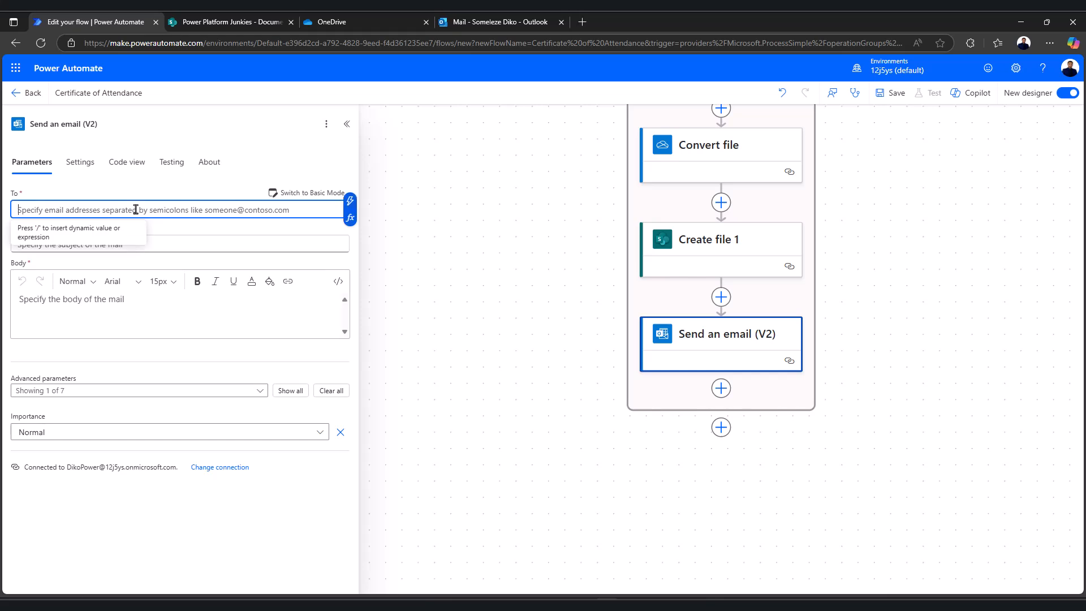
click(350, 202)
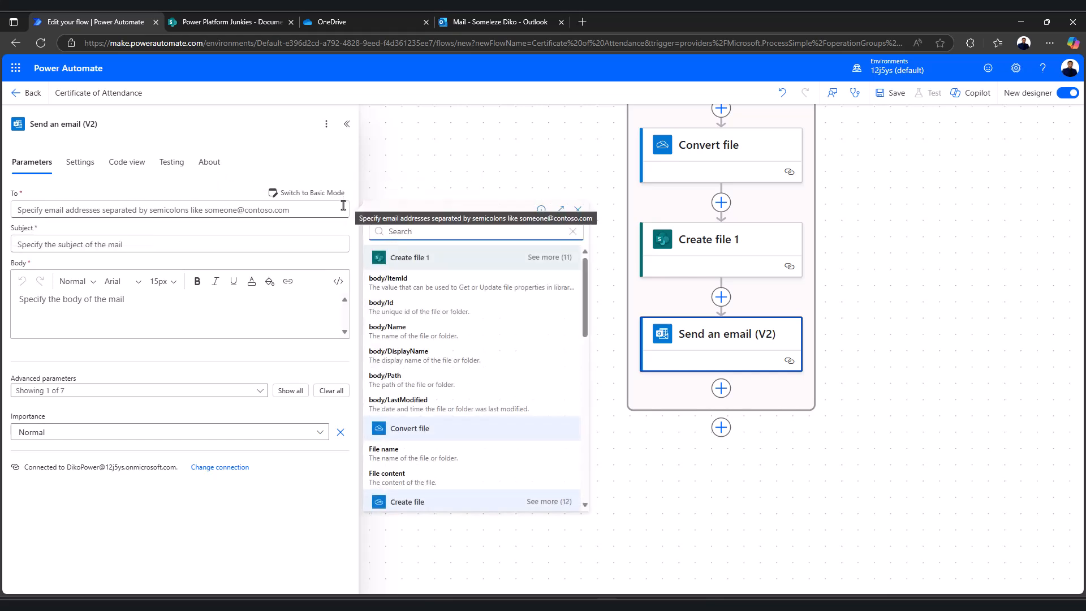
scroll(378, 399, down, 6)
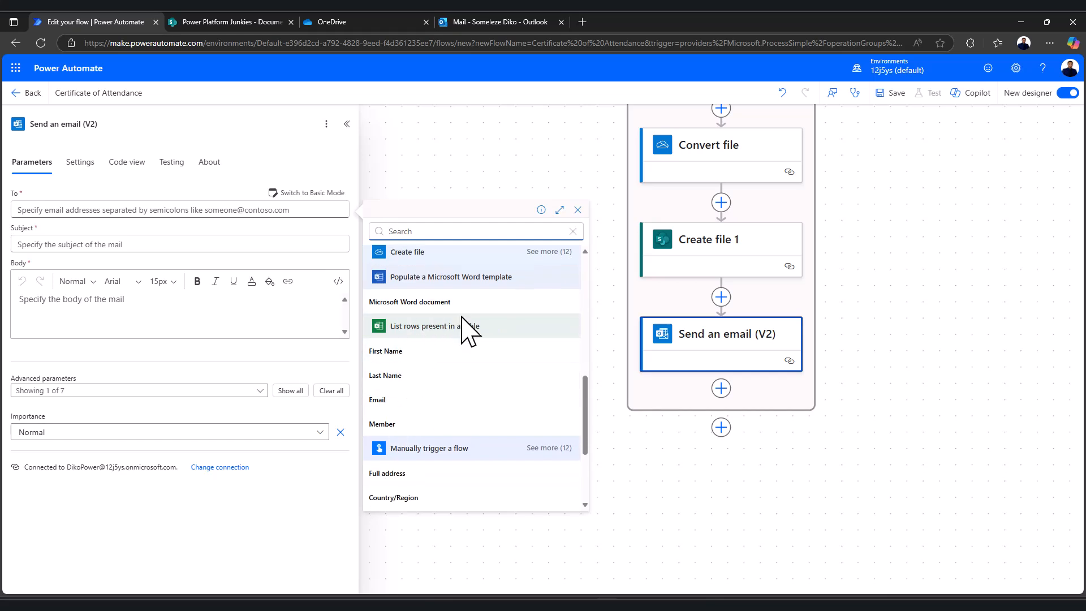
click(430, 400)
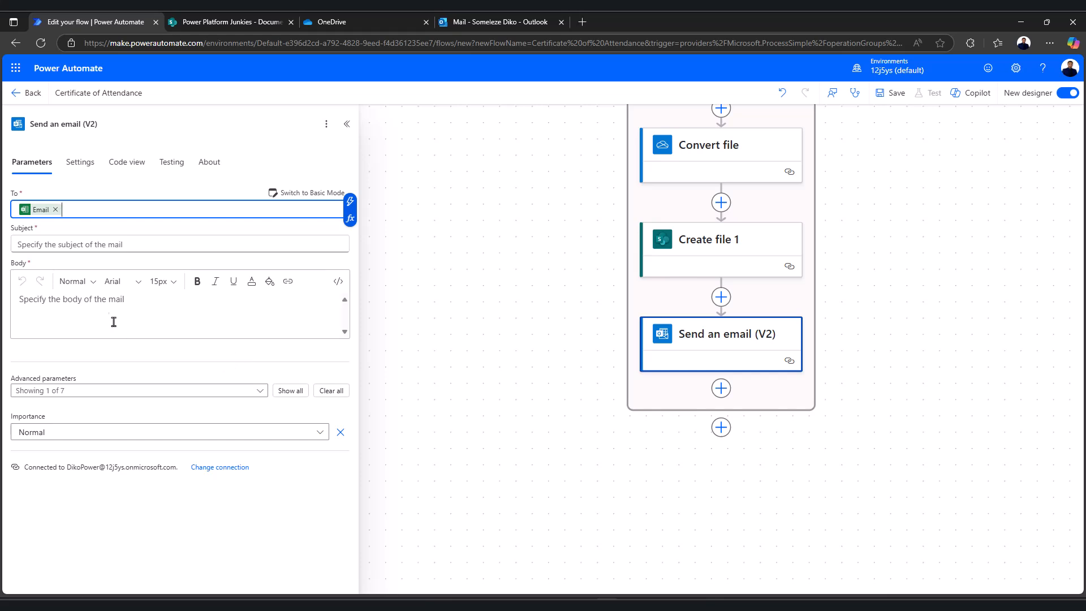
Enter the email subject 'Certificate of Attendance'
click(106, 243)
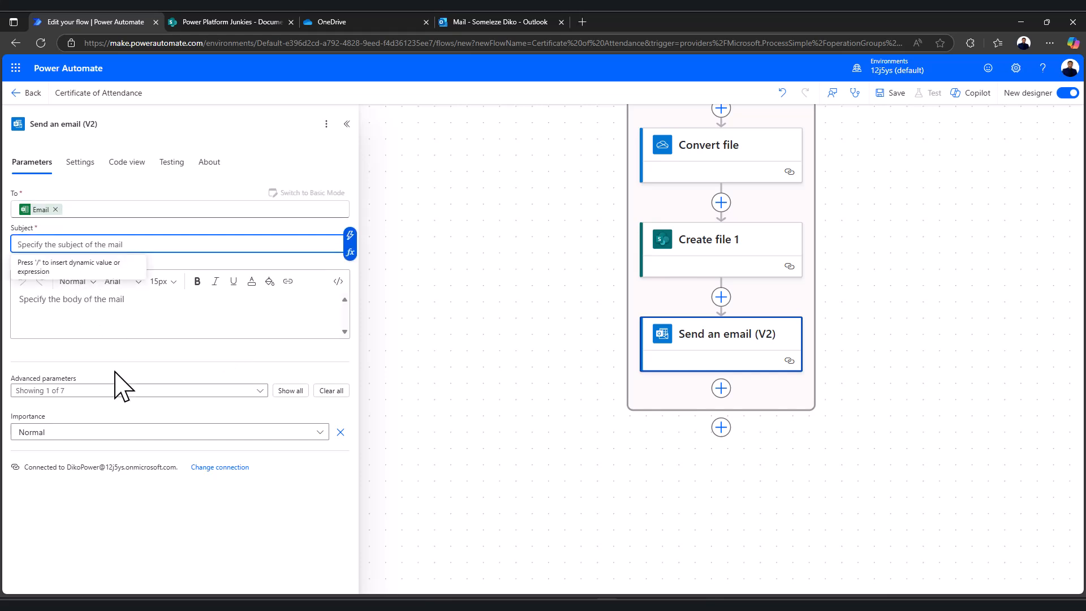
text(Cert)
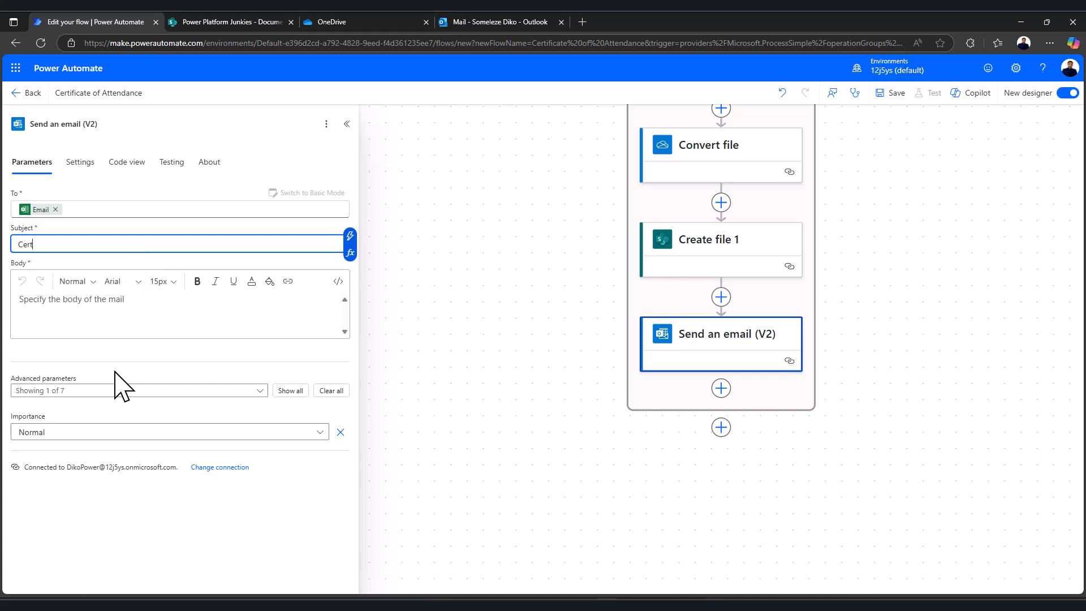
text(ificate of Attendance)
Paste the Dear First Name thank-you message into the email body
click(58, 301)
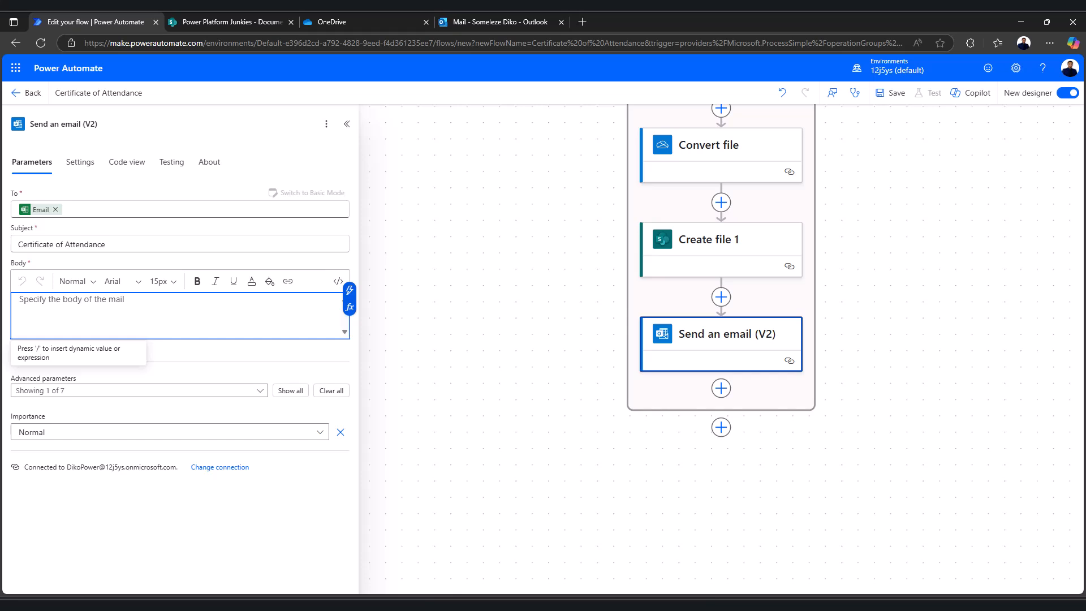
key(alt+Tab)
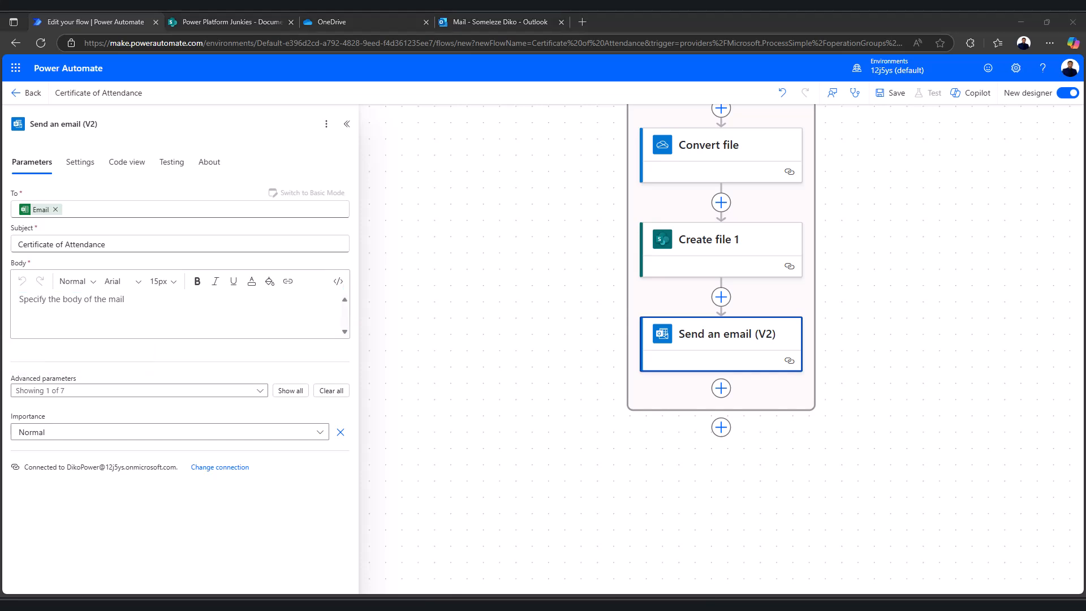
click(72, 308)
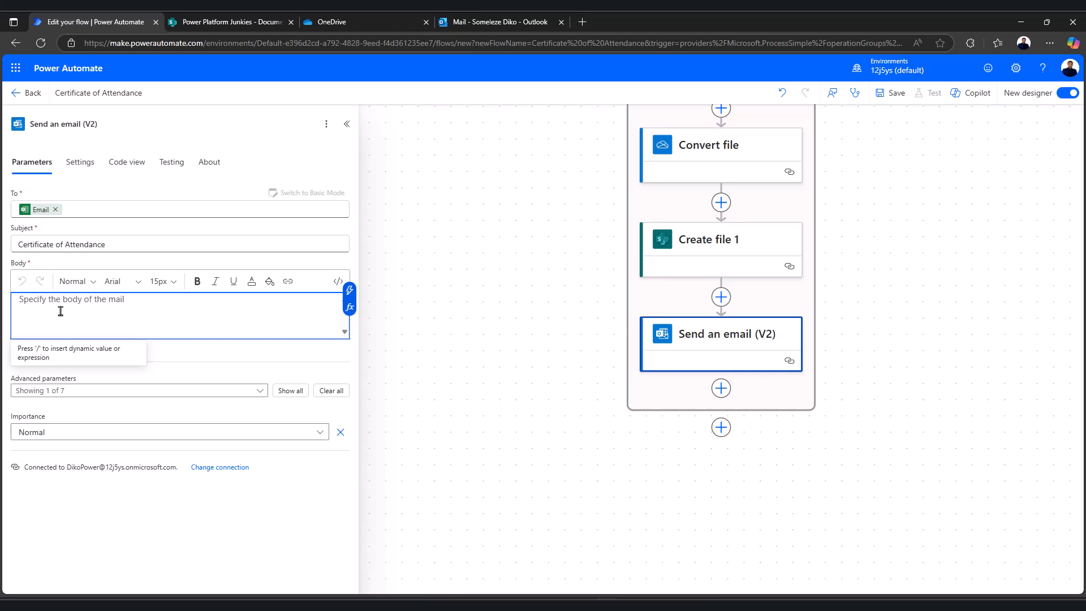
key(ctrl+v)
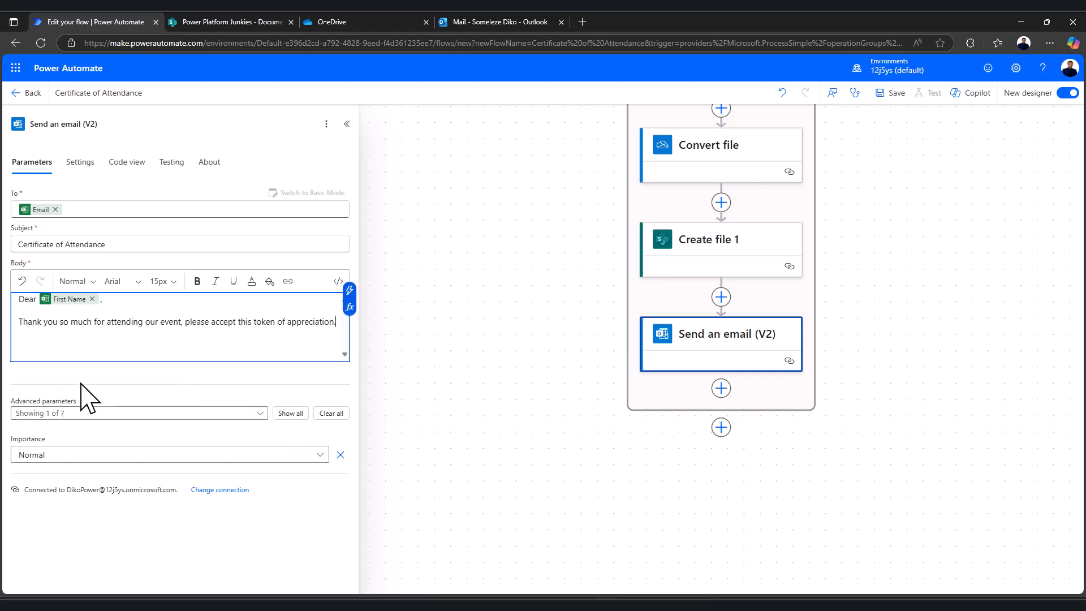
Enable the Attachments option and add an attachment entry to the email
click(259, 414)
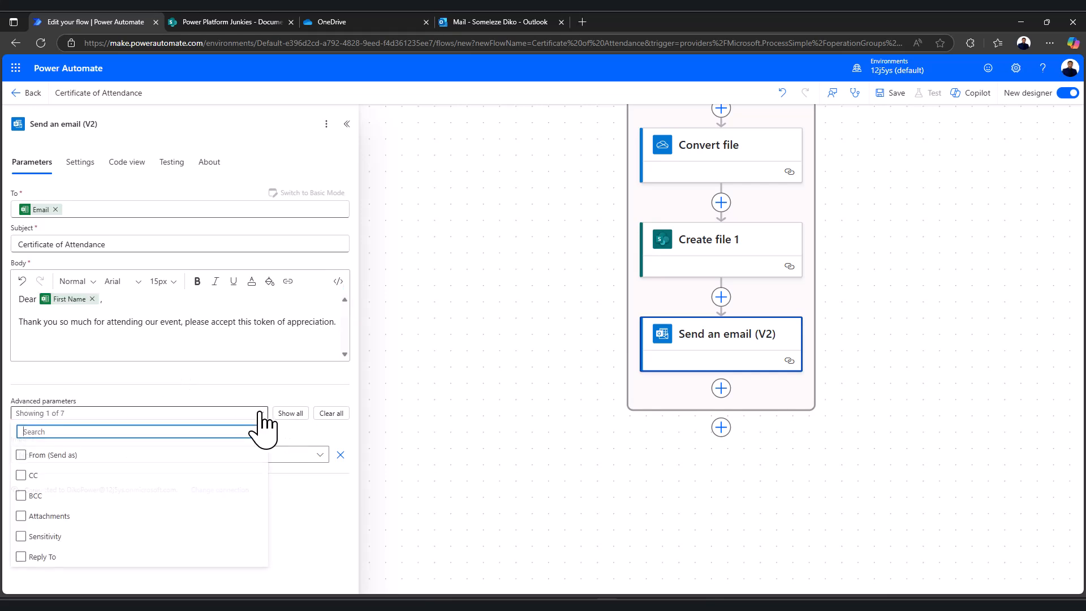
click(31, 519)
click(328, 525)
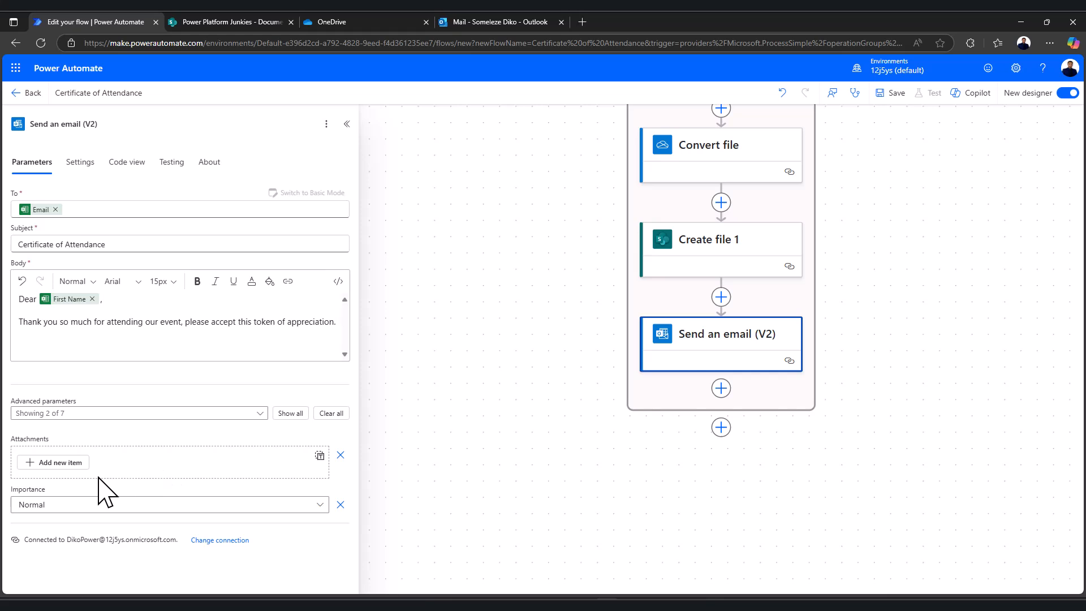
click(74, 464)
scroll(146, 474, down, 1)
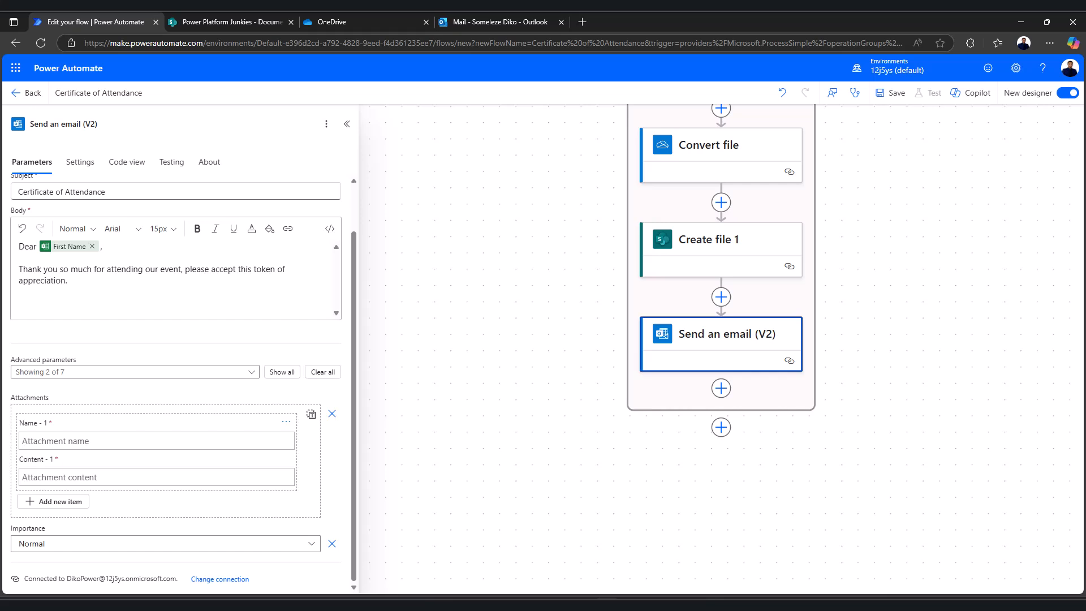
Name the attachment with the First Name and Last Name tokens followed by .pdf
click(82, 443)
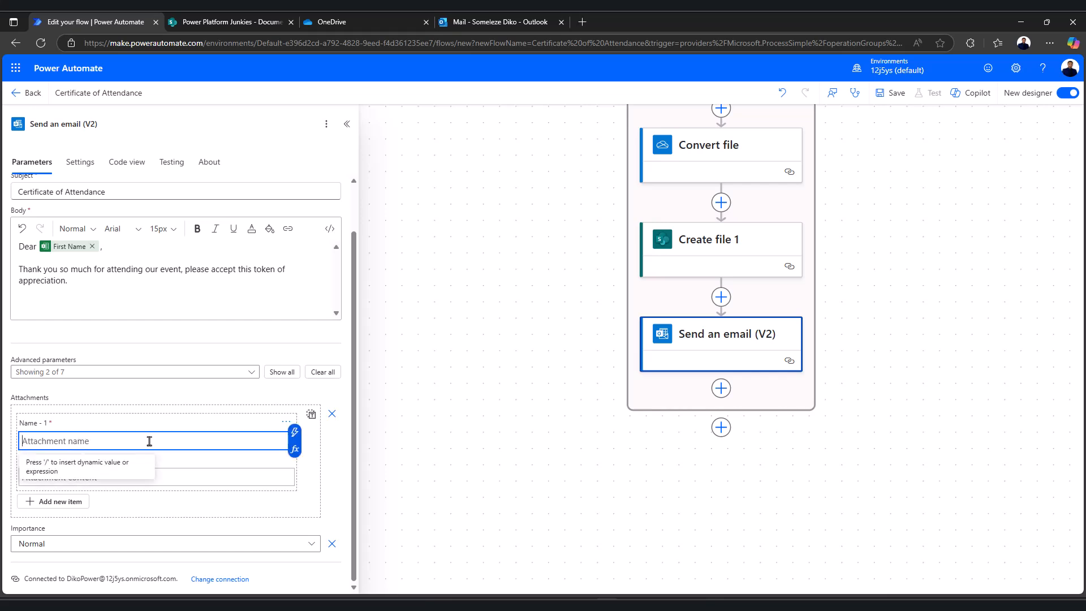
click(295, 433)
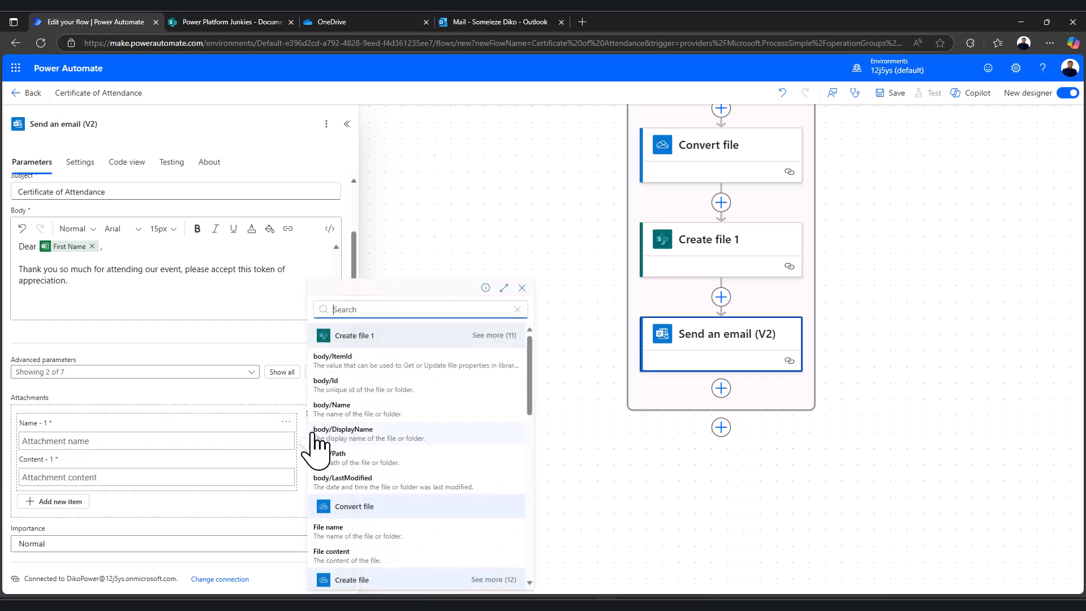
scroll(350, 503, down, 4)
click(334, 495)
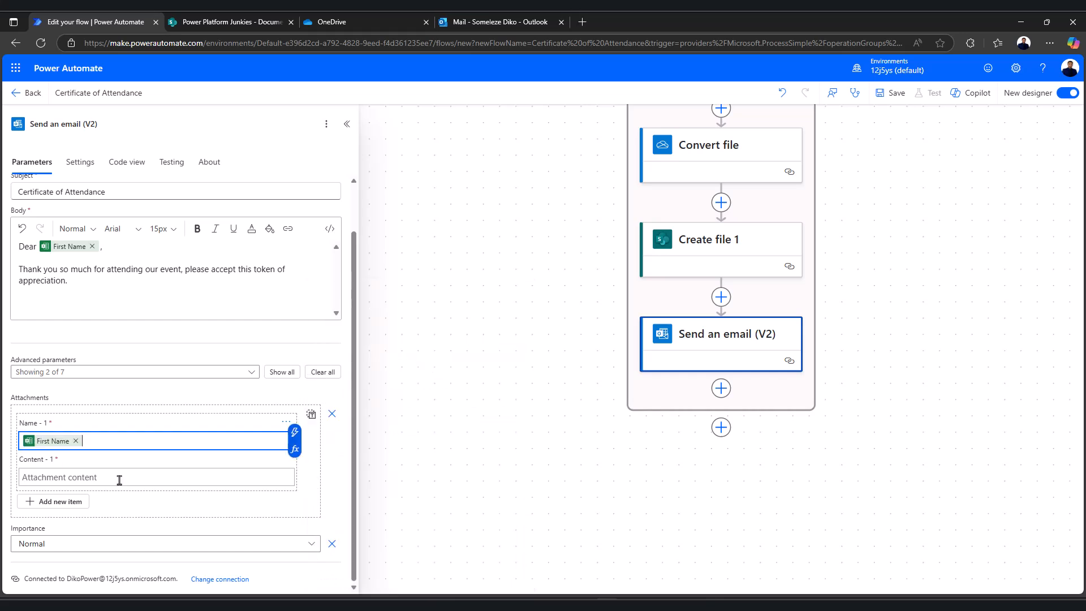
click(295, 433)
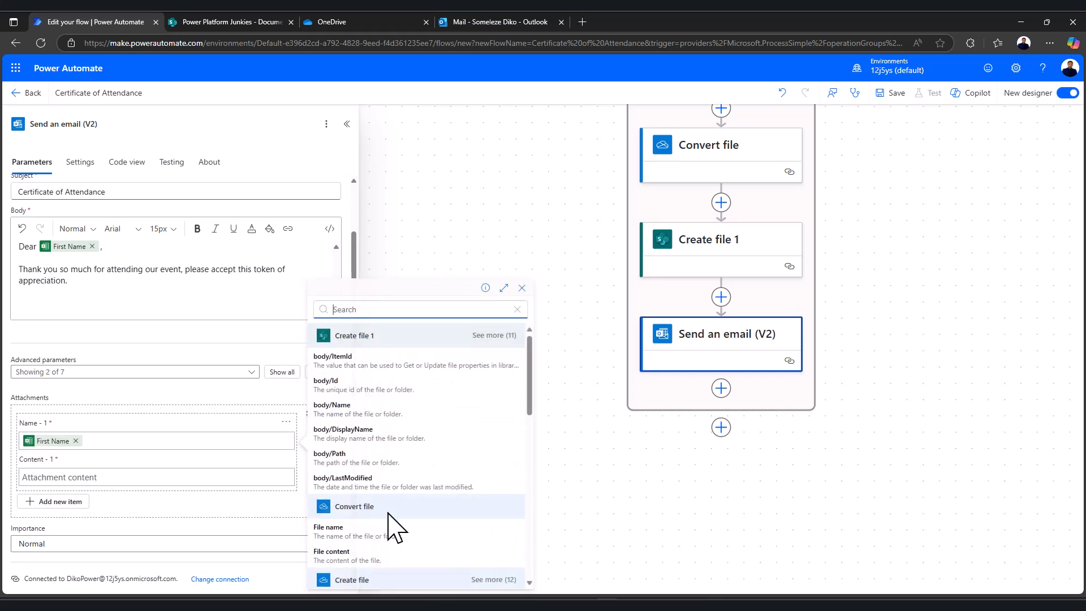
scroll(362, 537, down, 6)
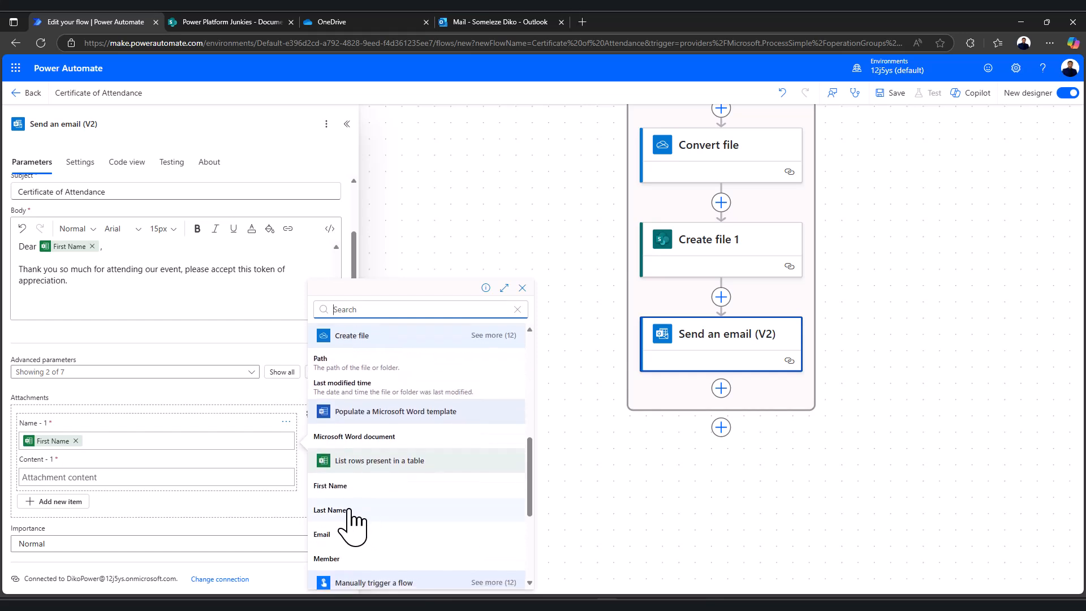
click(334, 510)
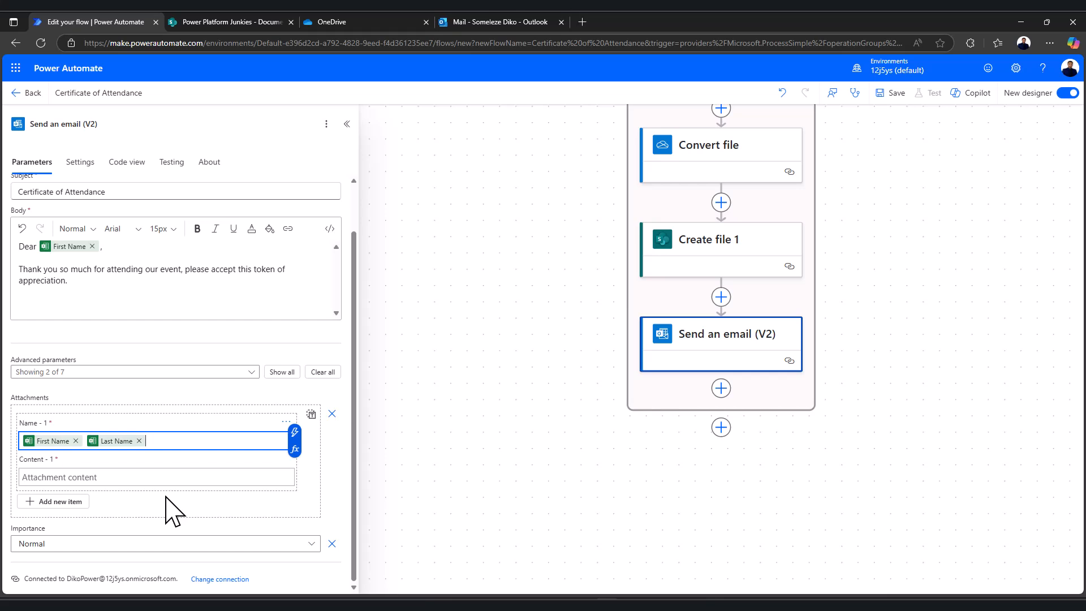
text(.pdf)
Set the attachment content to the Convert file step's File content
click(84, 478)
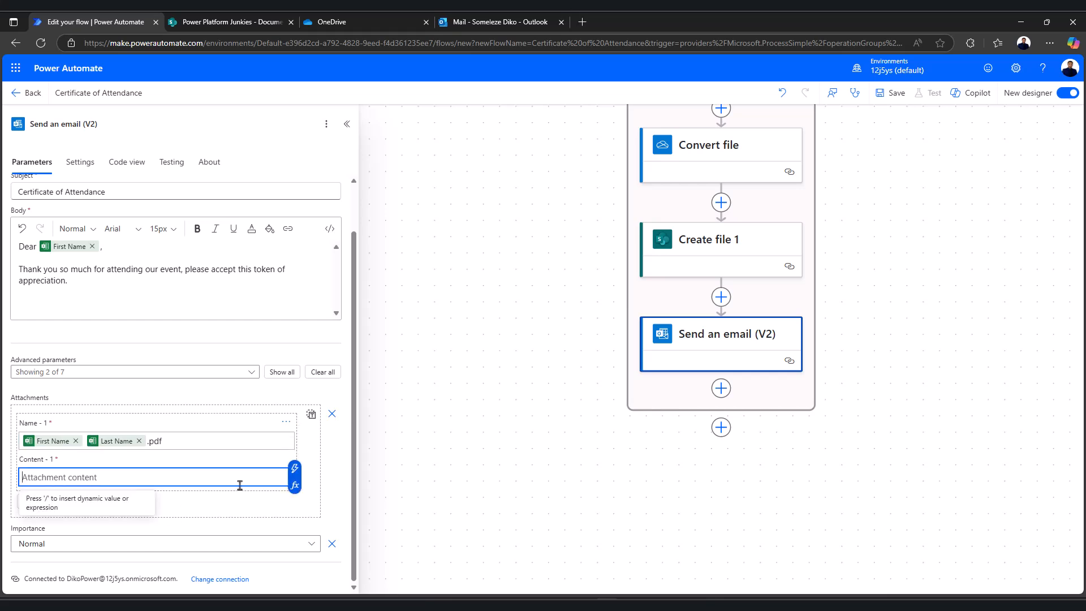
click(295, 469)
scroll(362, 453, down, 2)
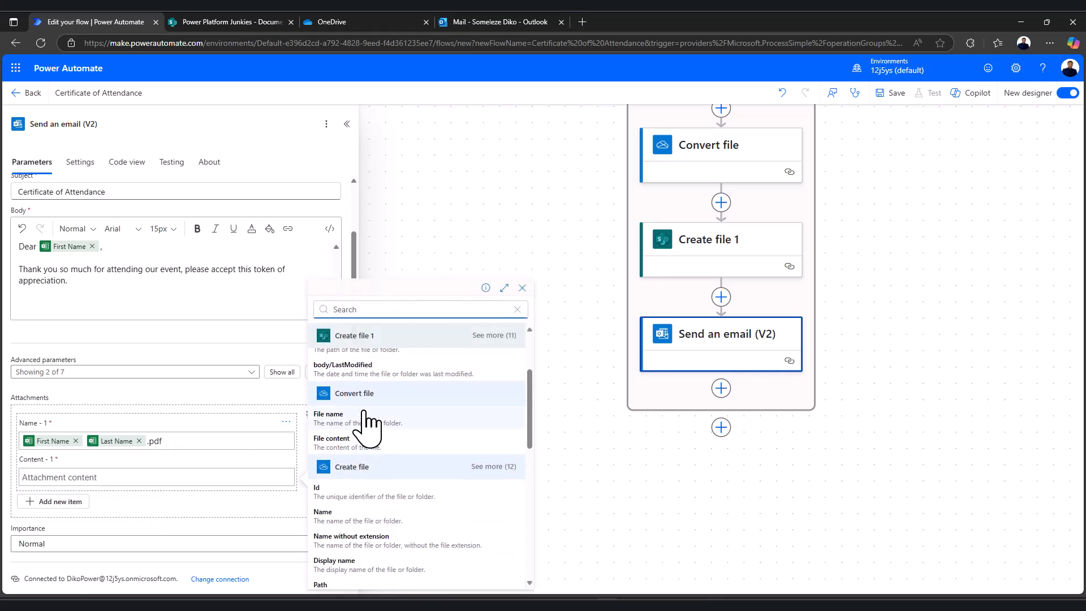
click(372, 445)
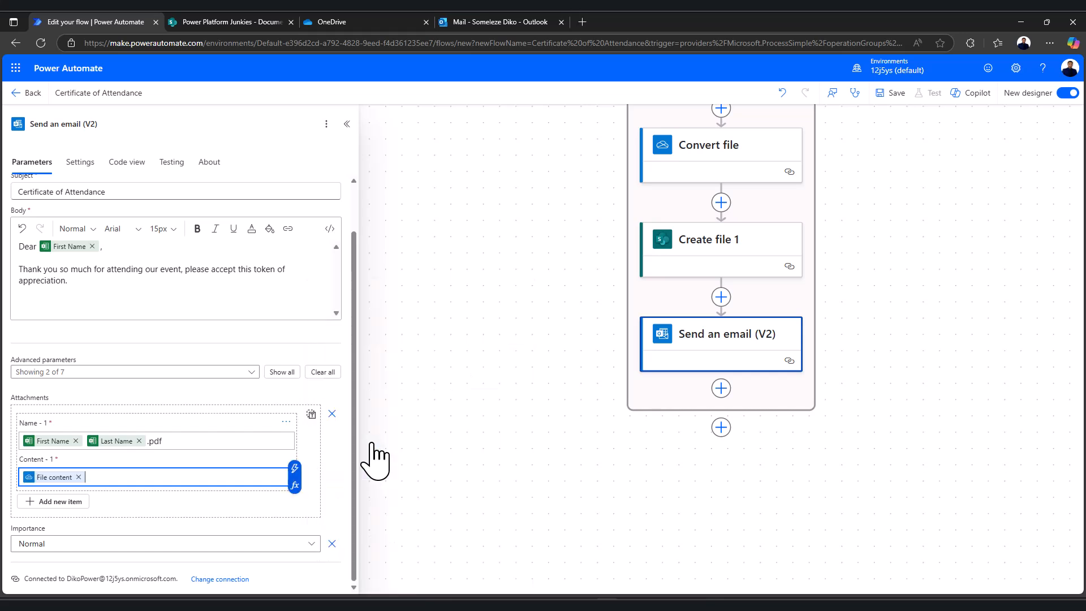
scroll(198, 496, up, 1)
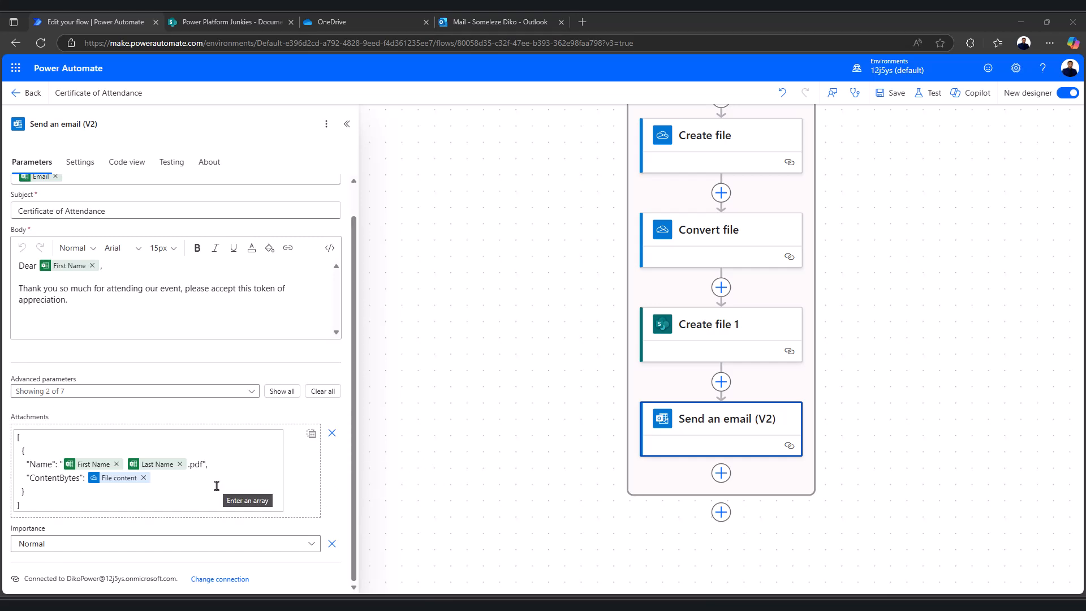
scroll(229, 407, up, 1)
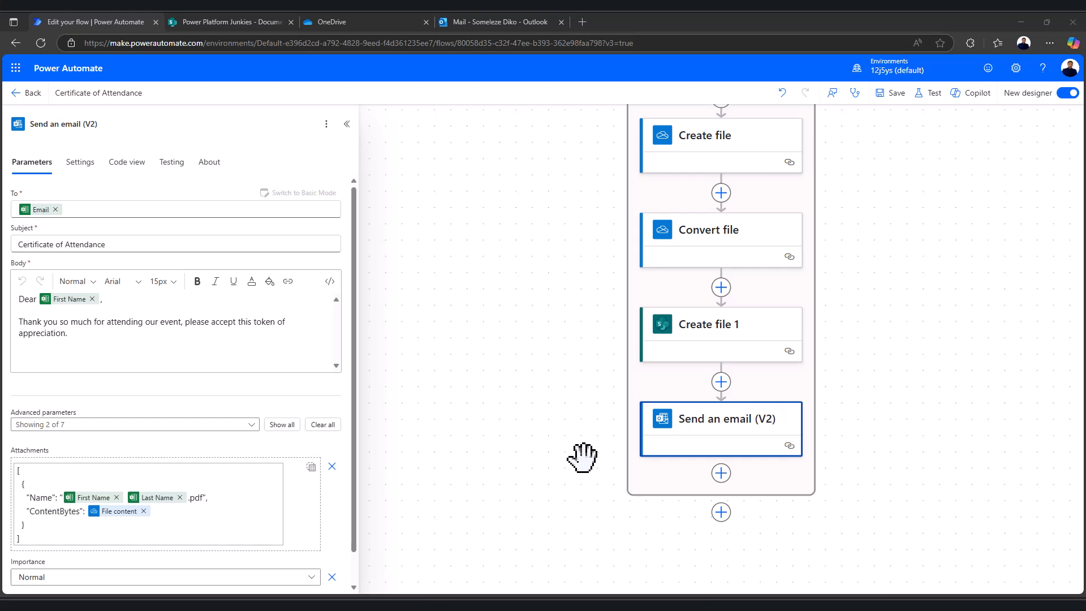
Check that the Create file step names Word files First Name Last Name .docx
scroll(614, 426, up, 1)
scroll(616, 425, up, 3)
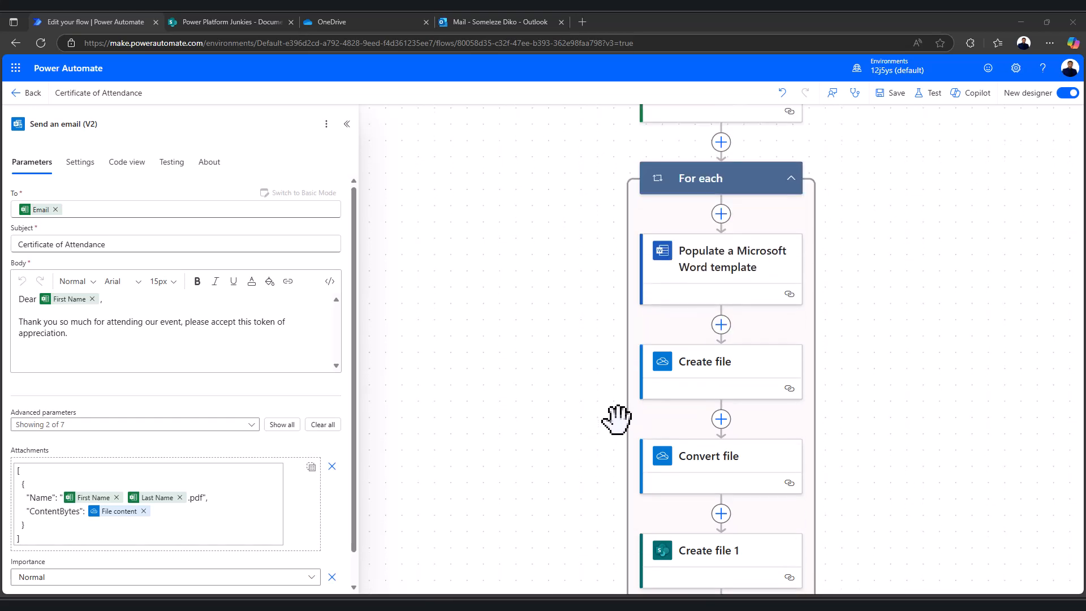
click(719, 388)
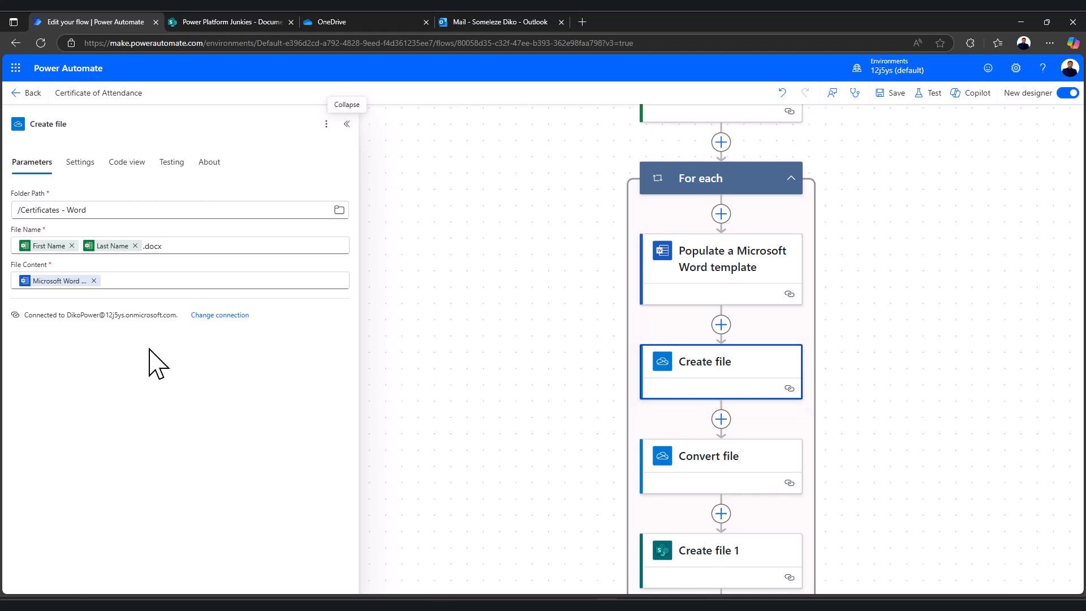
double_click(152, 247)
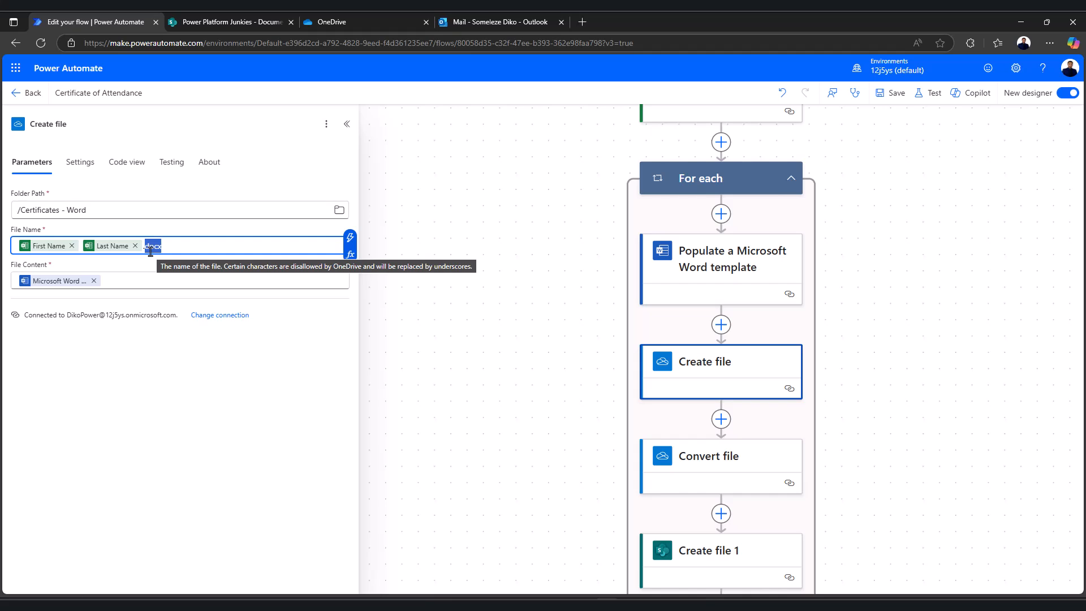
Review the Send an email (V2) attachment settings, then return to the Create file step
scroll(560, 383, down, 3)
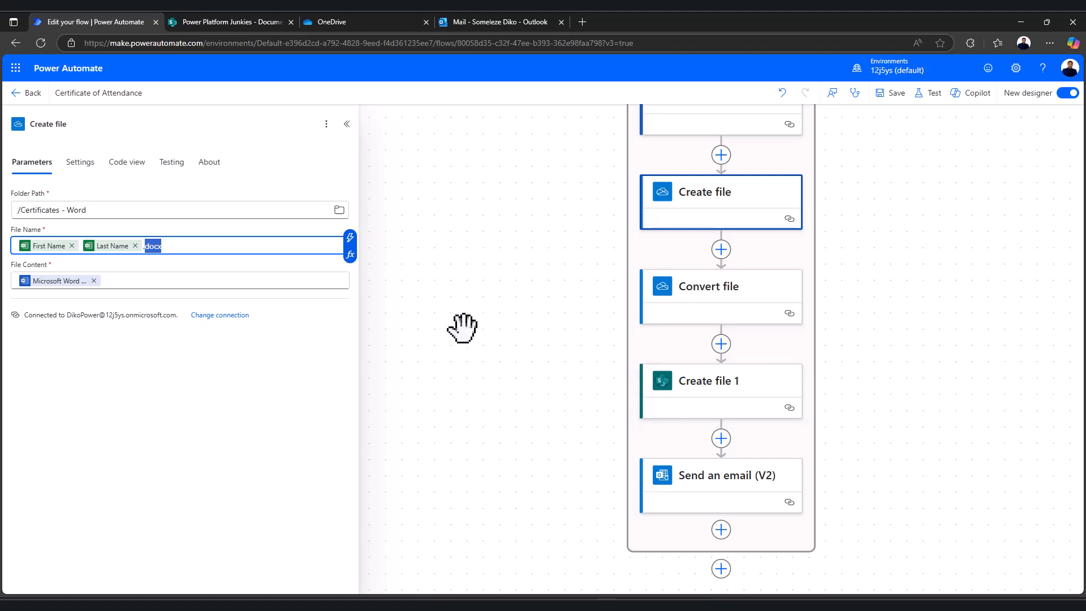
click(730, 491)
scroll(184, 521, down, 1)
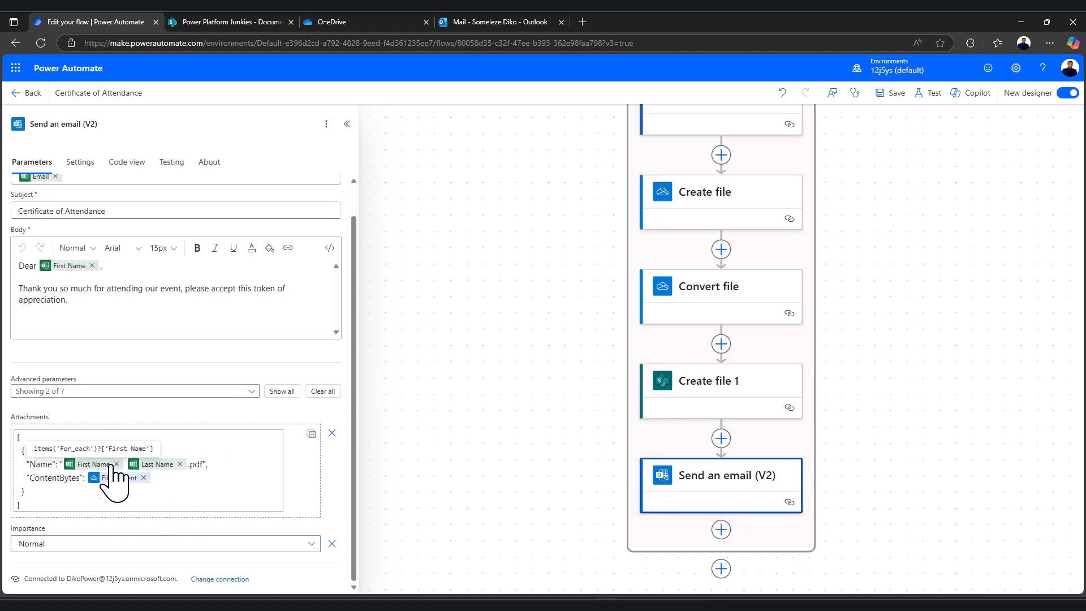
scroll(498, 416, up, 1)
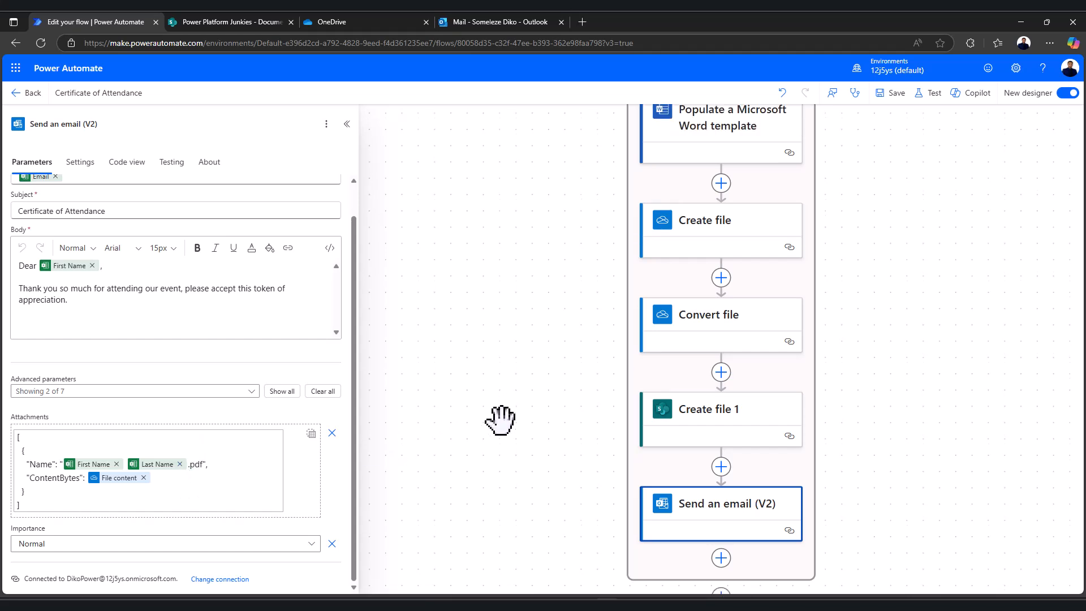
click(696, 235)
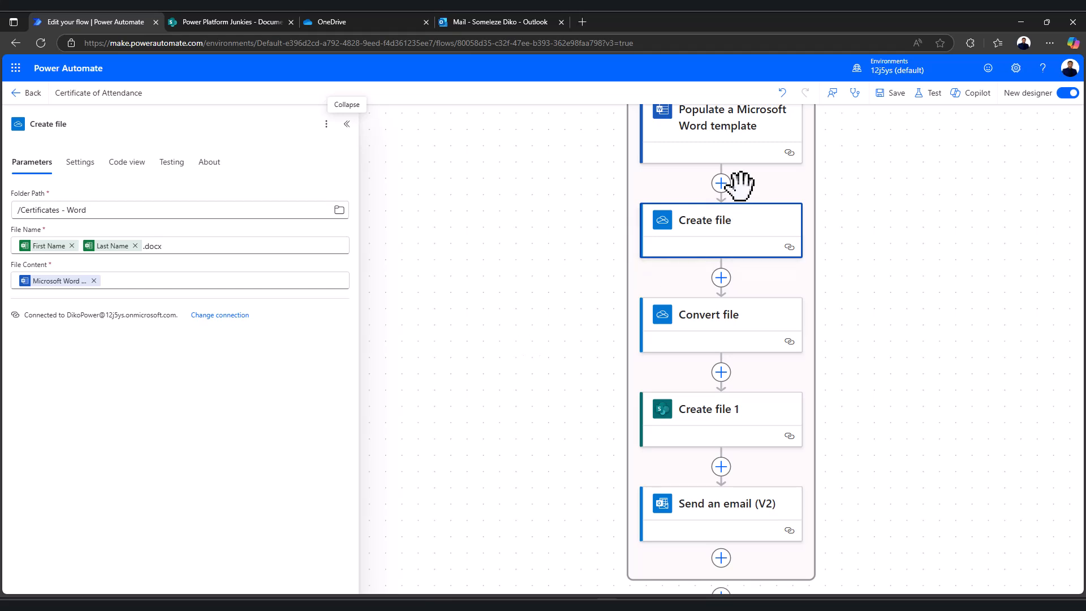
Save and manually test the flow, watching the For each loop run until the email step fails
click(927, 95)
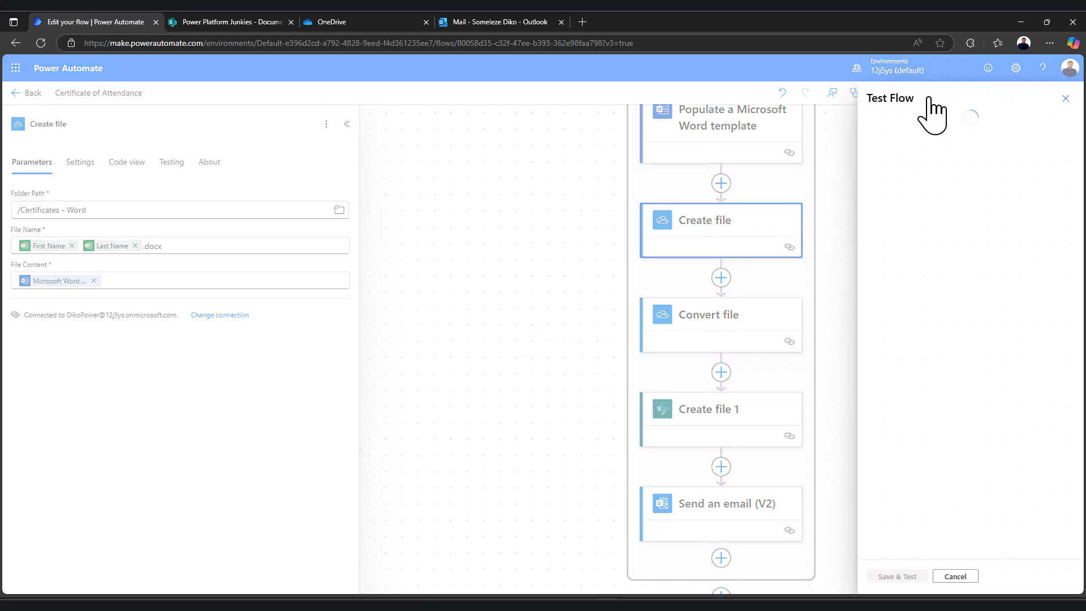
click(874, 124)
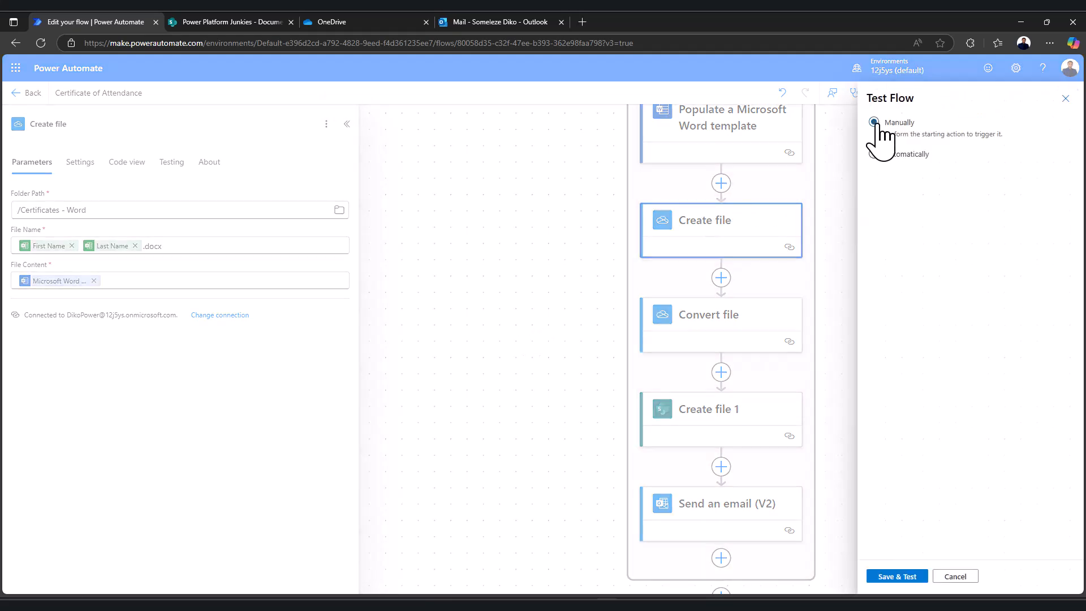
click(898, 577)
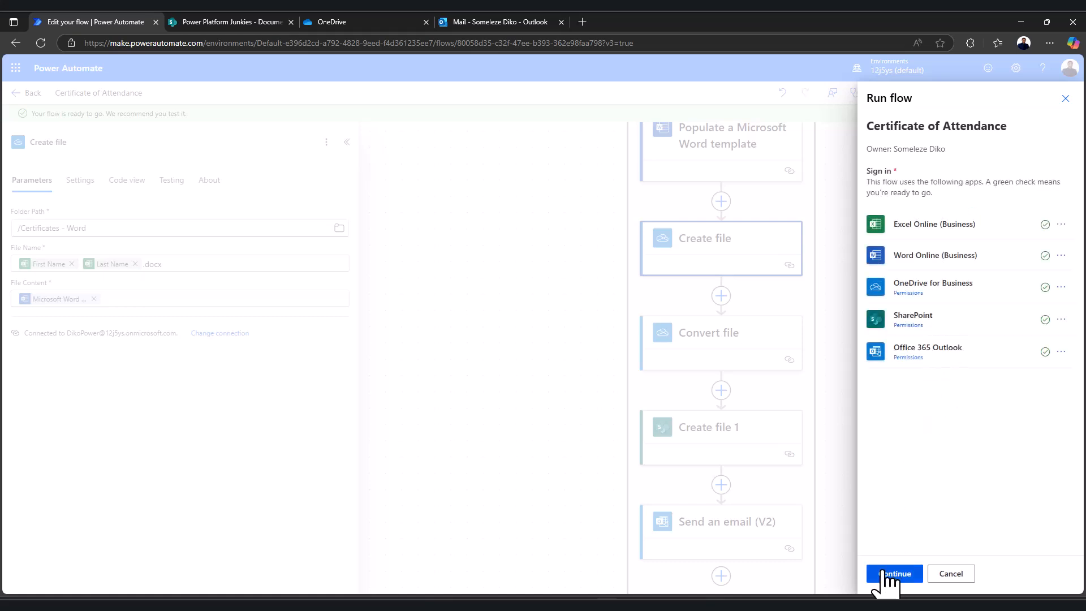
click(893, 578)
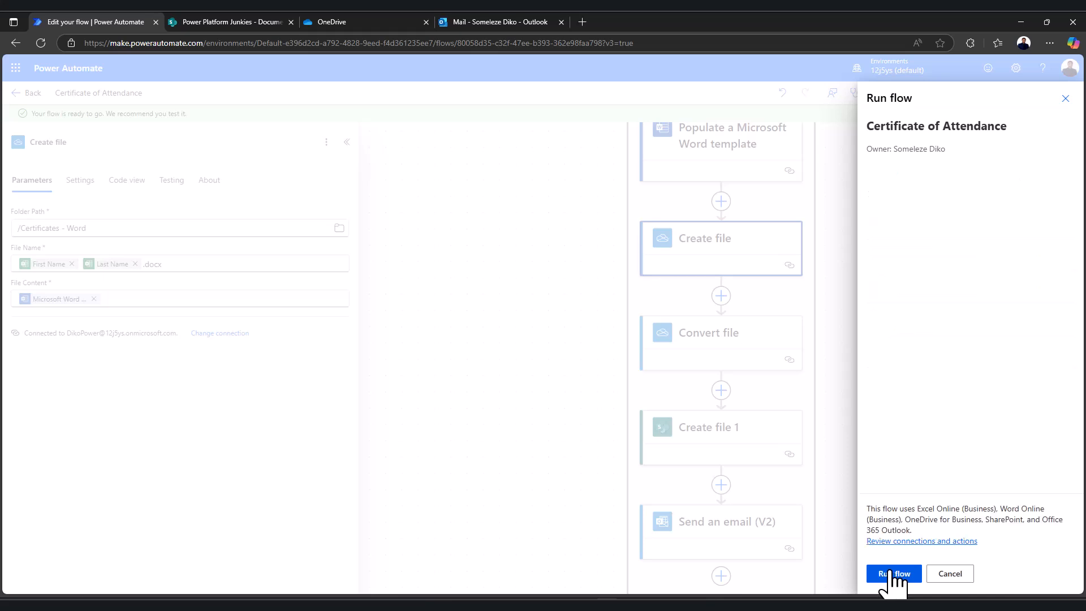
click(895, 580)
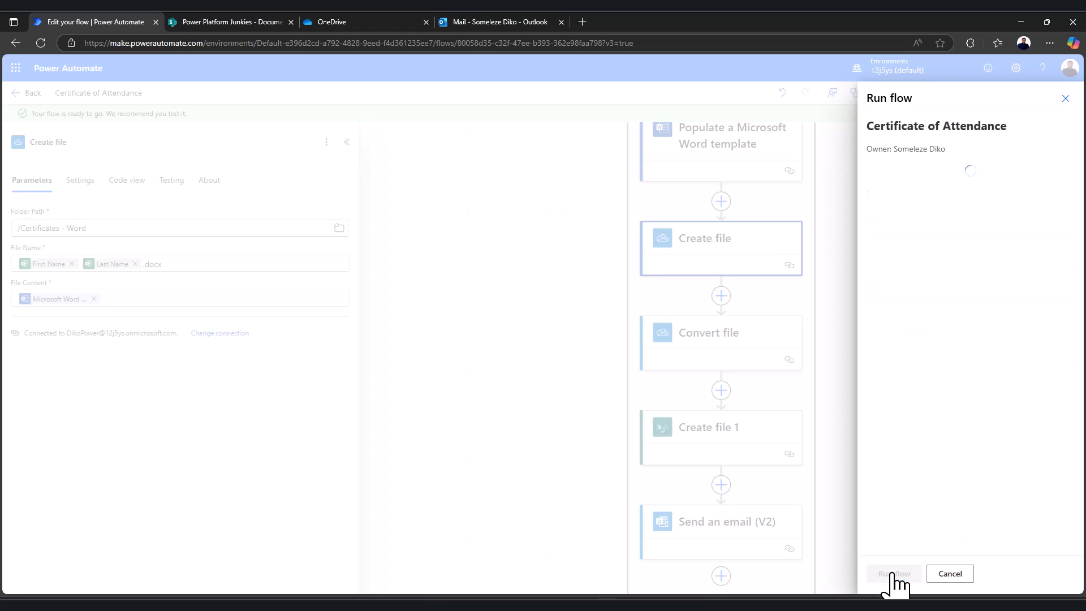
click(896, 576)
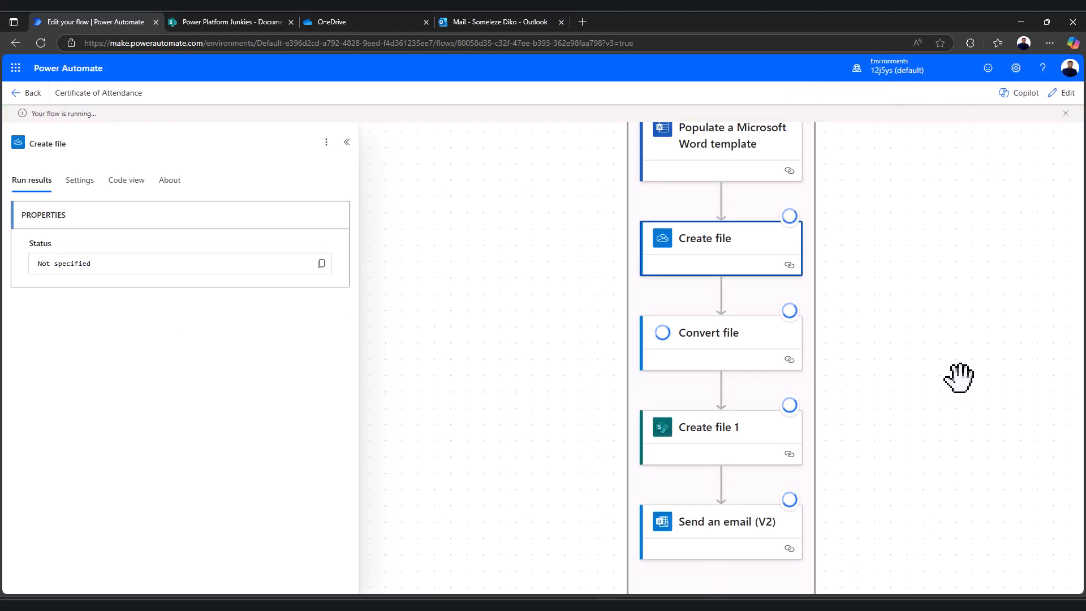
drag(909, 283, 881, 430)
drag(877, 226, 855, 383)
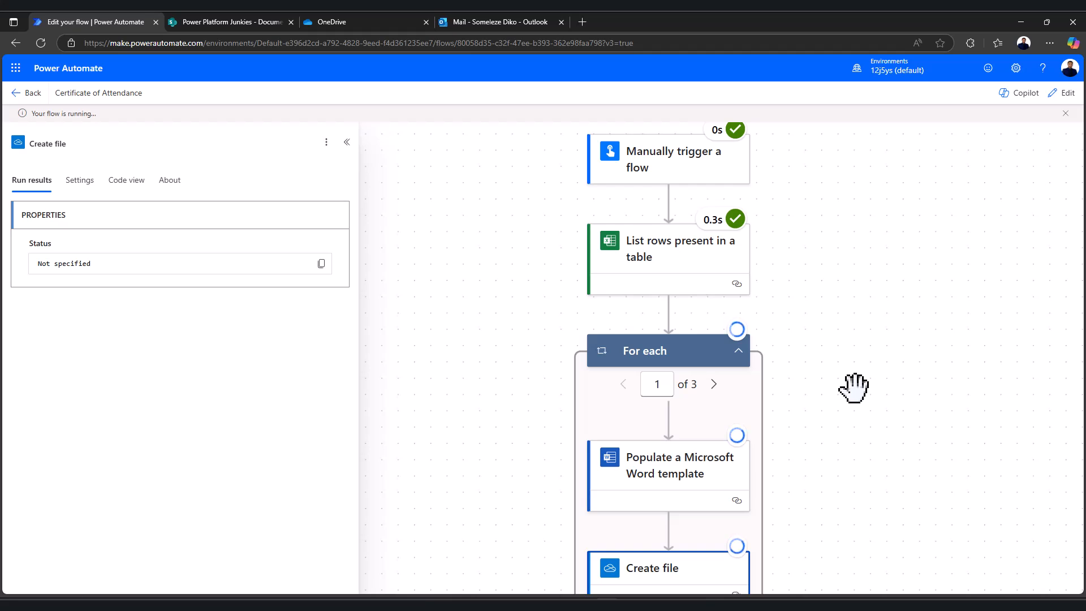
drag(828, 187, 824, 213)
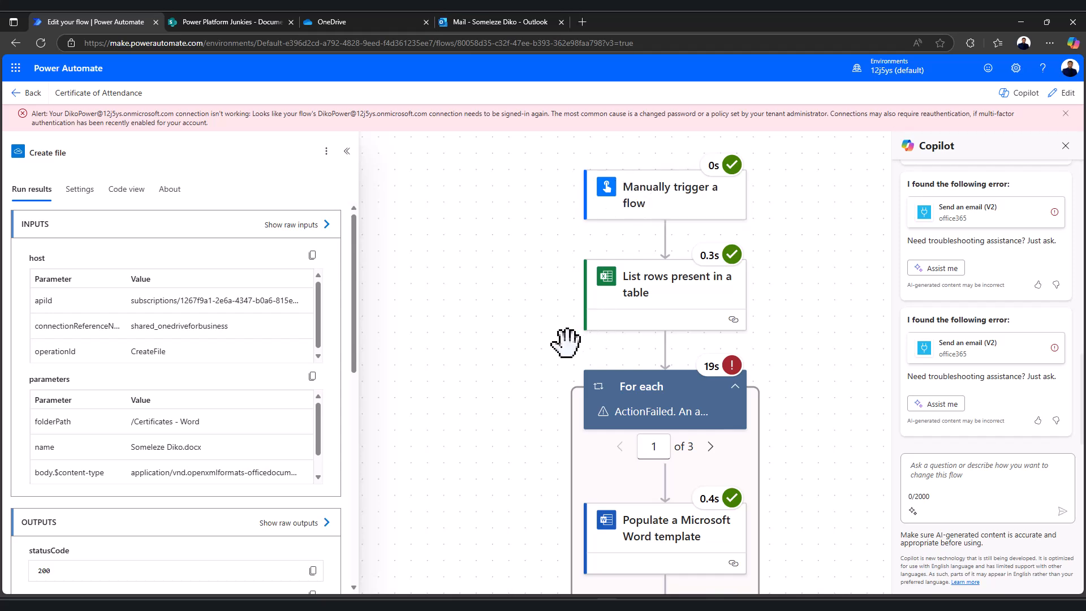
Open the failed Send an email (V2) run details showing 401 Unauthorized from apihub-token-exchange
scroll(538, 356, down, 2)
scroll(540, 351, down, 2)
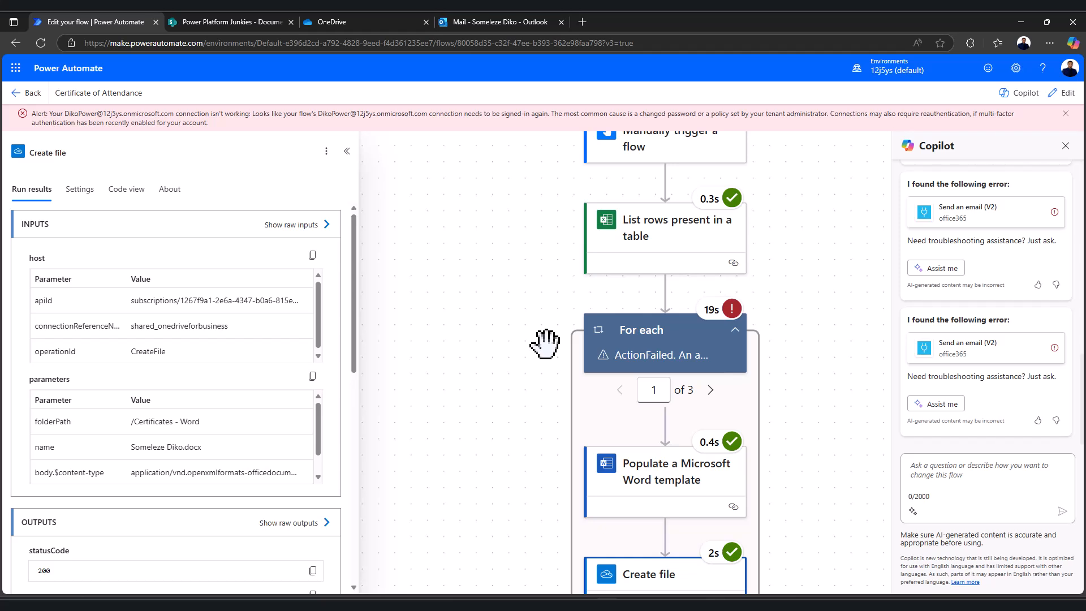
scroll(545, 342, down, 6)
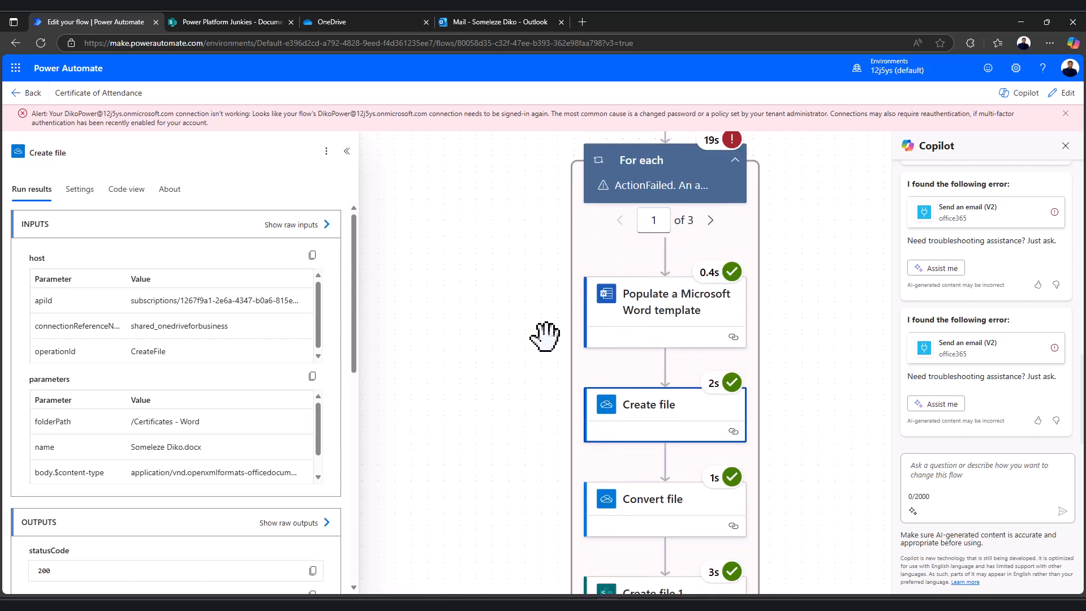
scroll(553, 325, up, 3)
scroll(555, 324, down, 12)
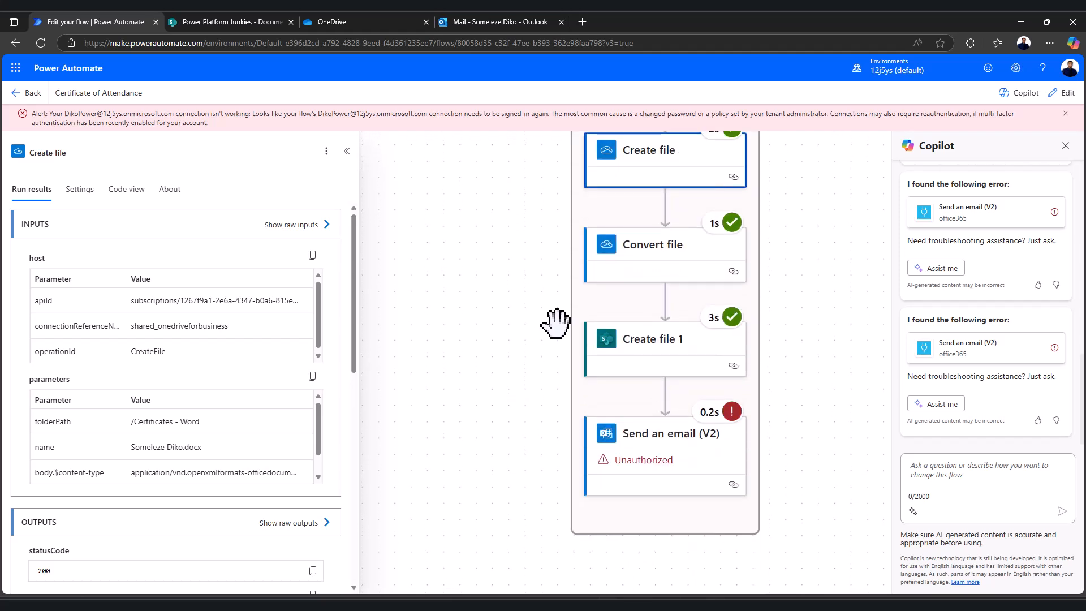
scroll(556, 324, down, 1)
click(695, 422)
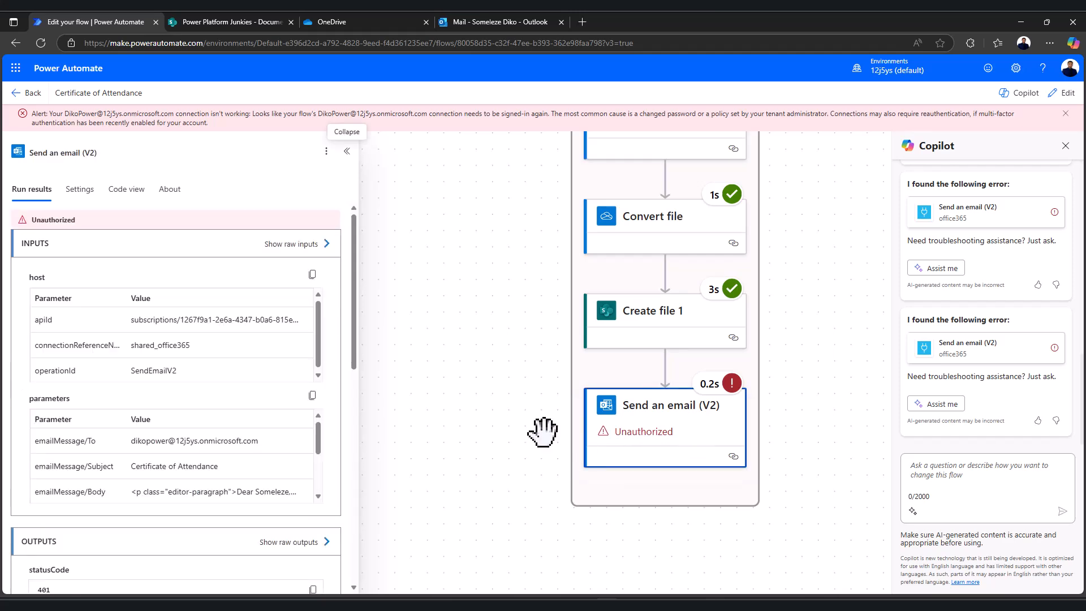
scroll(266, 471, down, 5)
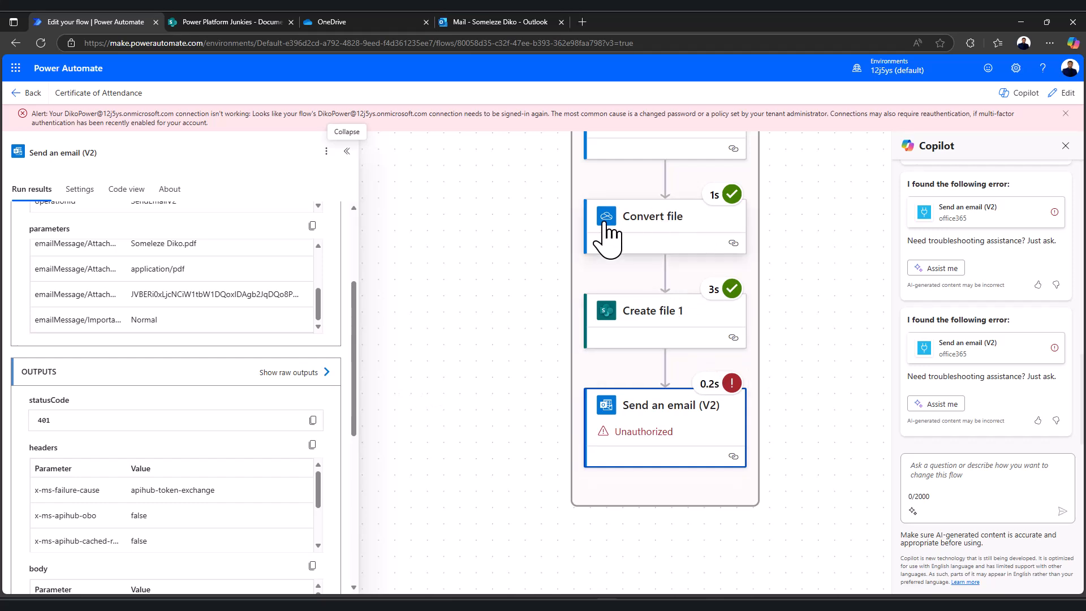
Give the email step a new Office 365 Outlook connection signed in with the work account
click(1062, 93)
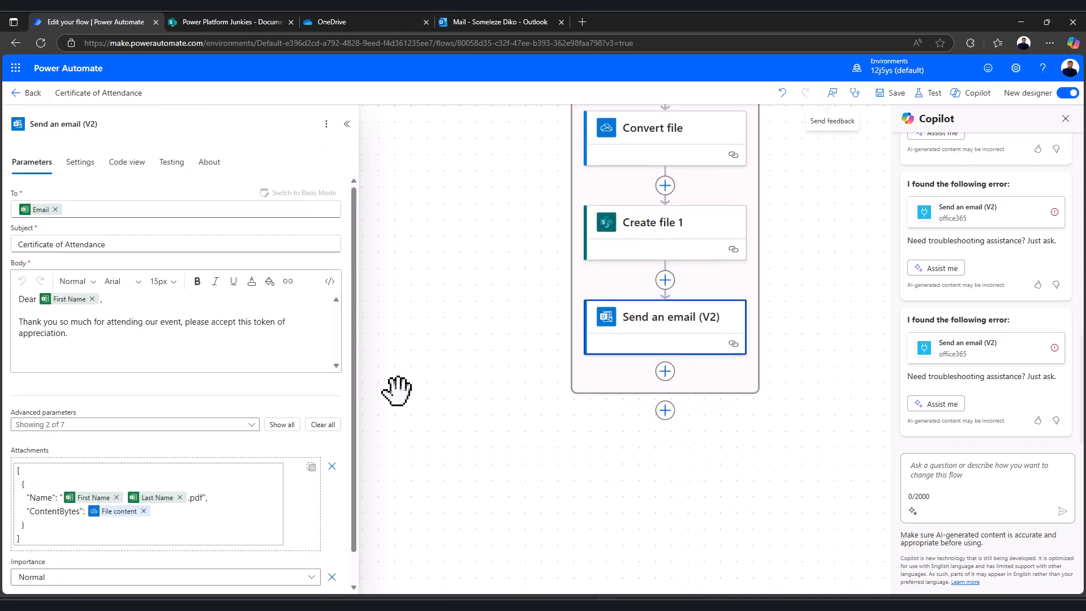
scroll(215, 415, down, 1)
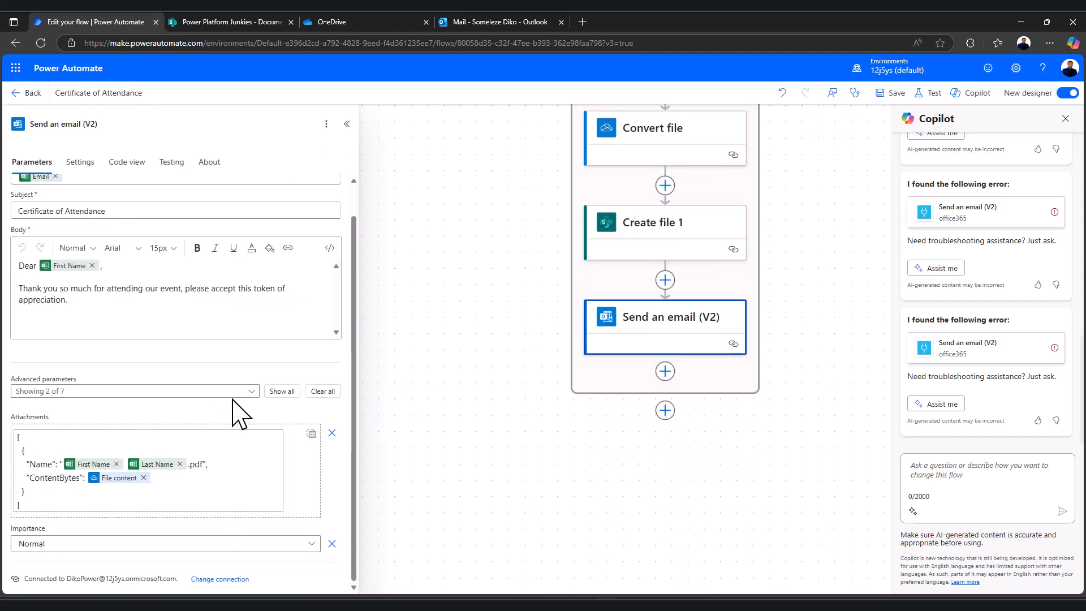
click(219, 580)
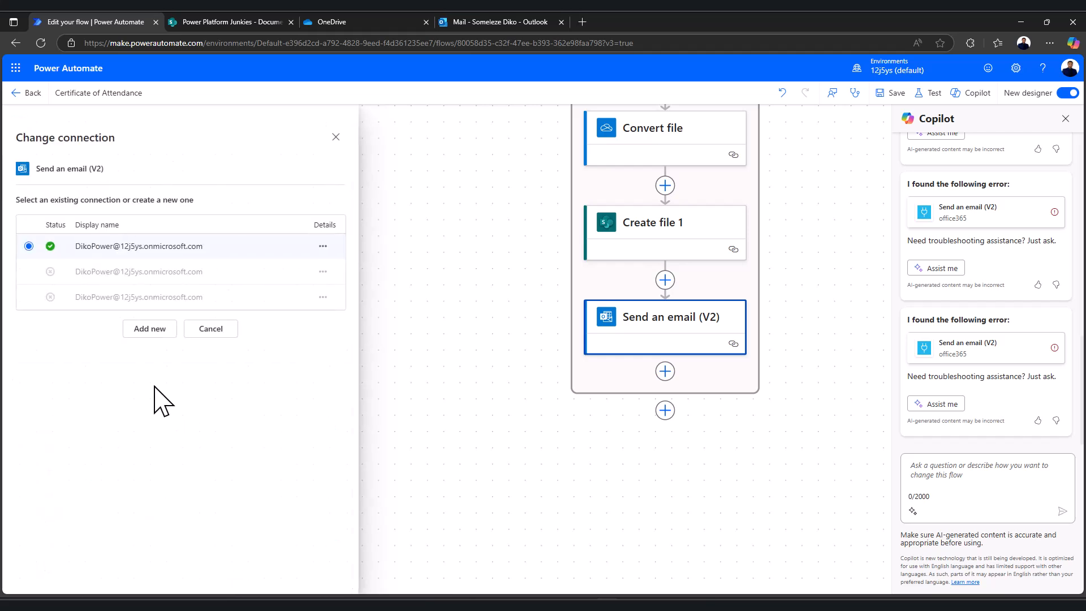
click(159, 331)
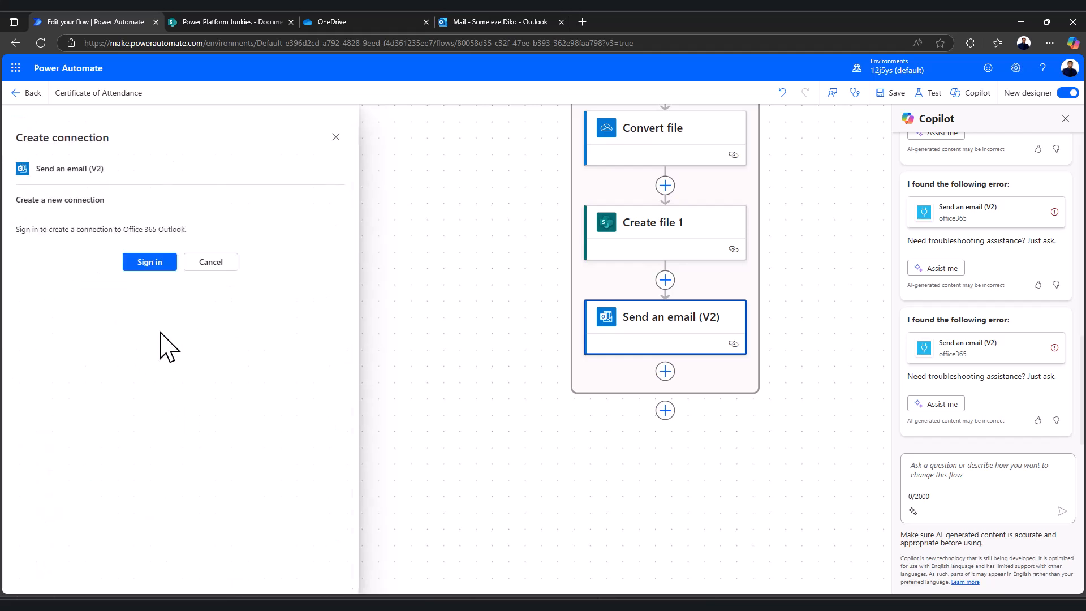
click(145, 263)
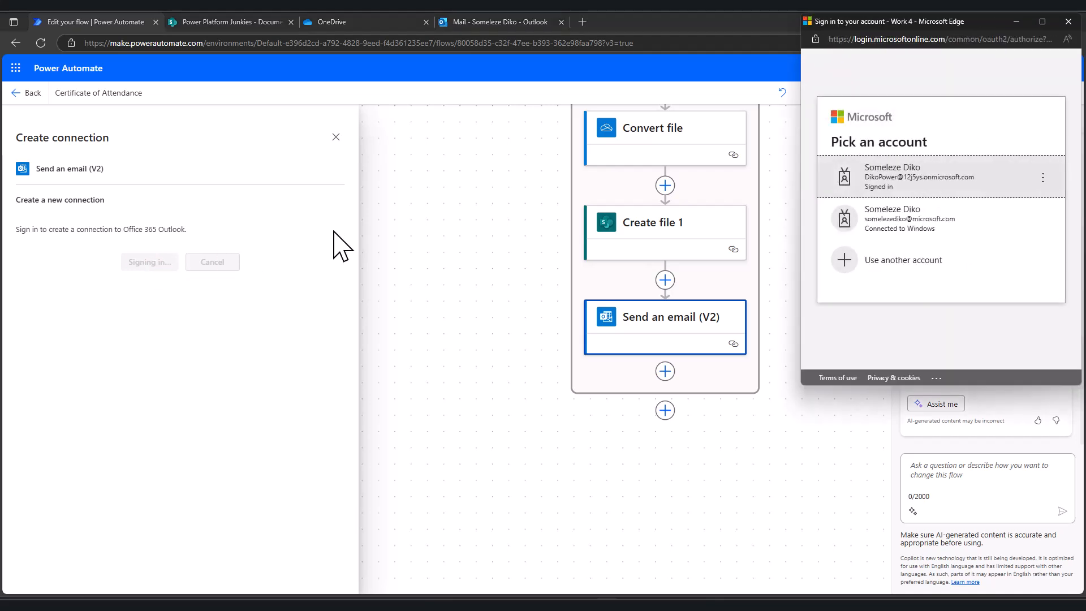
click(912, 186)
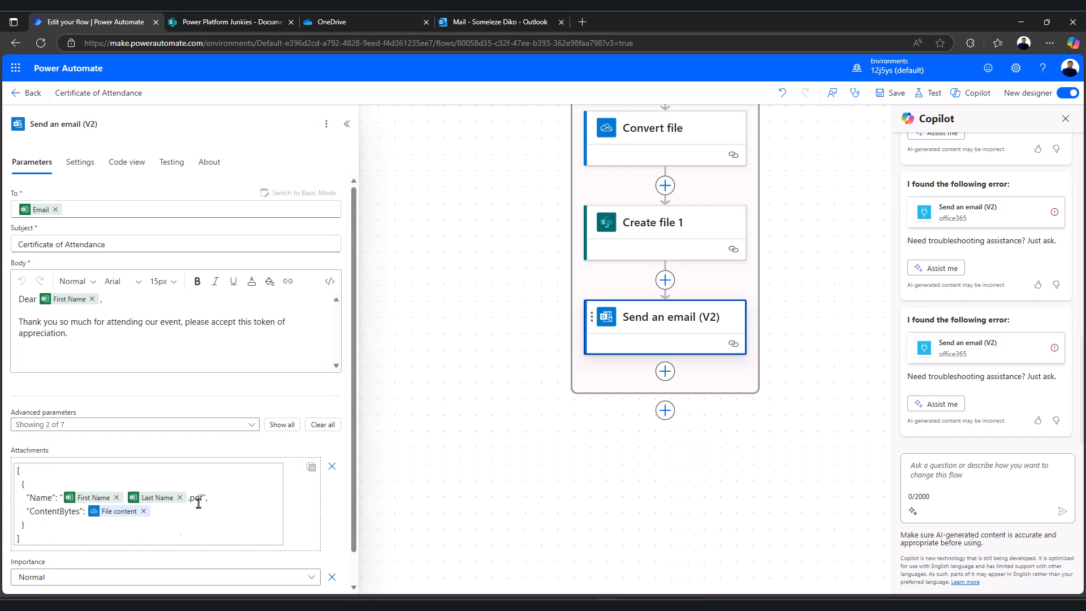
Save the flow and view the three .docx files in OneDrive's Certificates - Word folder
scroll(487, 405, up, 3)
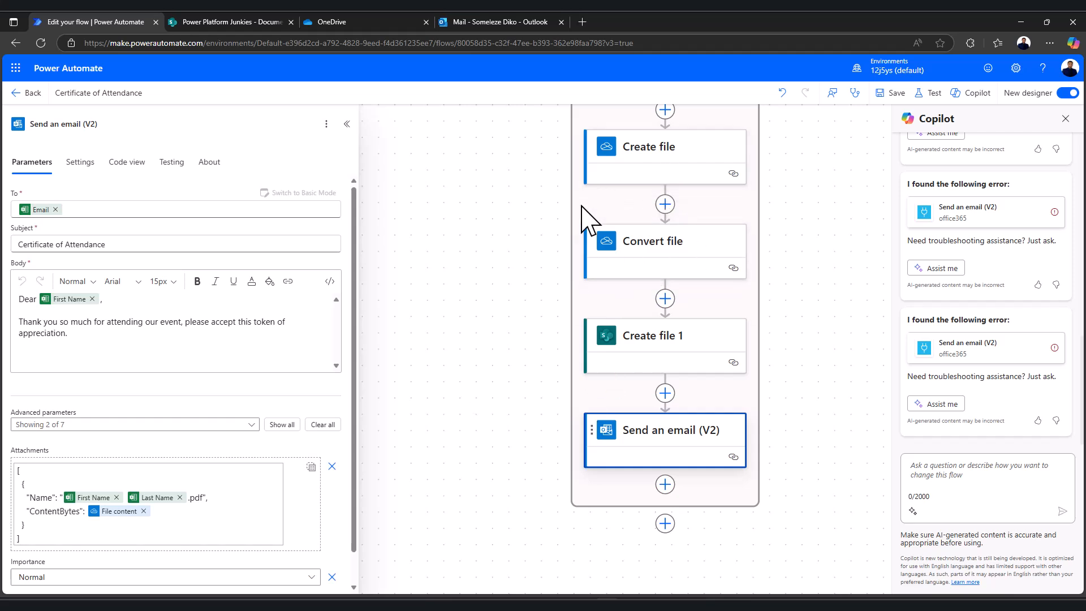
click(890, 93)
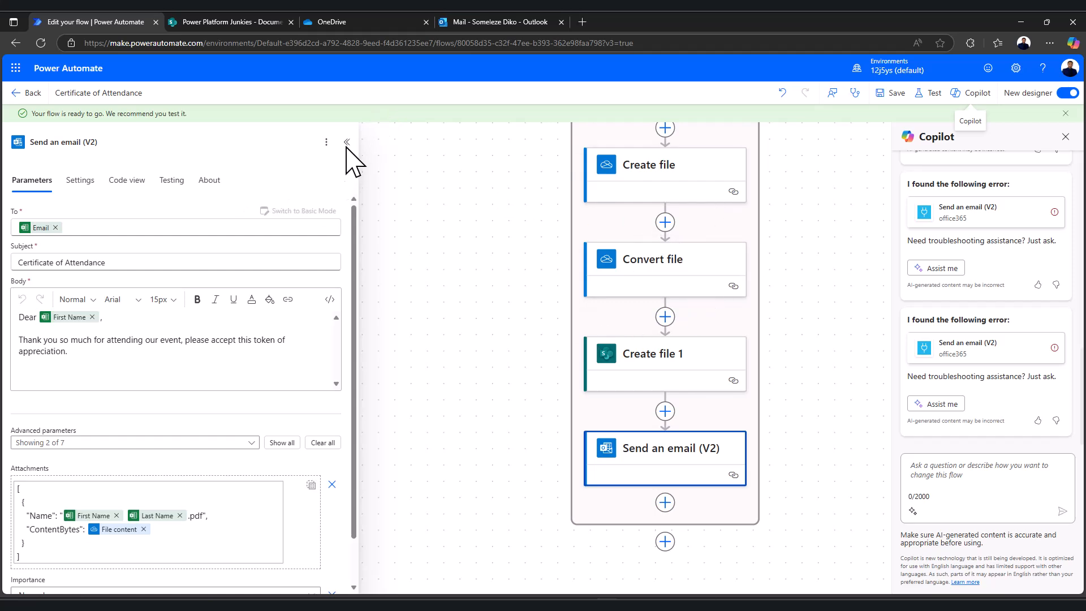
click(334, 22)
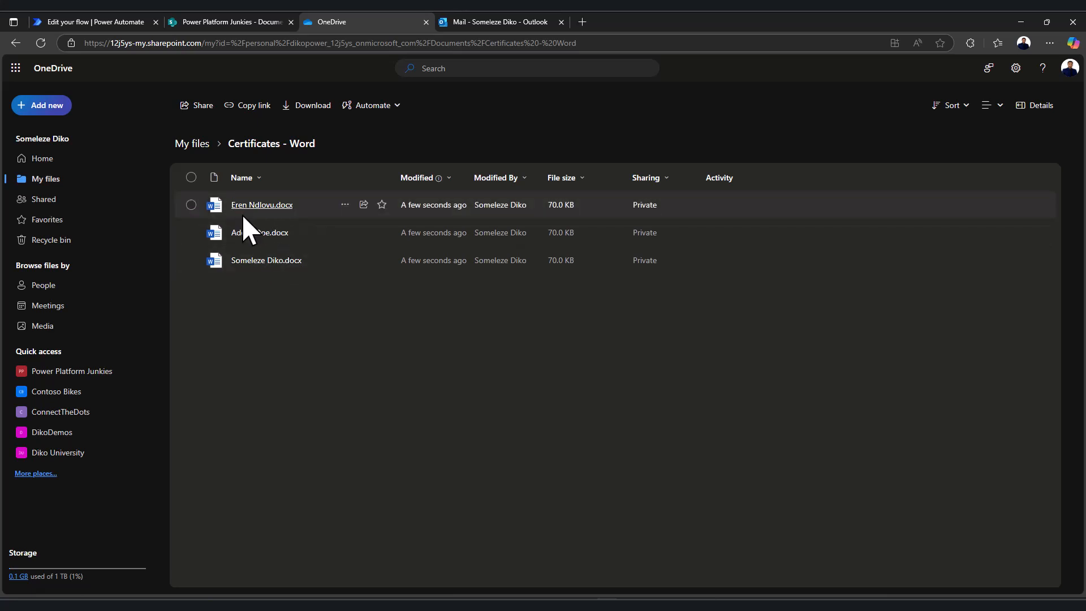
Delete all three test PDFs from SharePoint's Certificates PDF folder
mouse_move(250, 261)
click(248, 24)
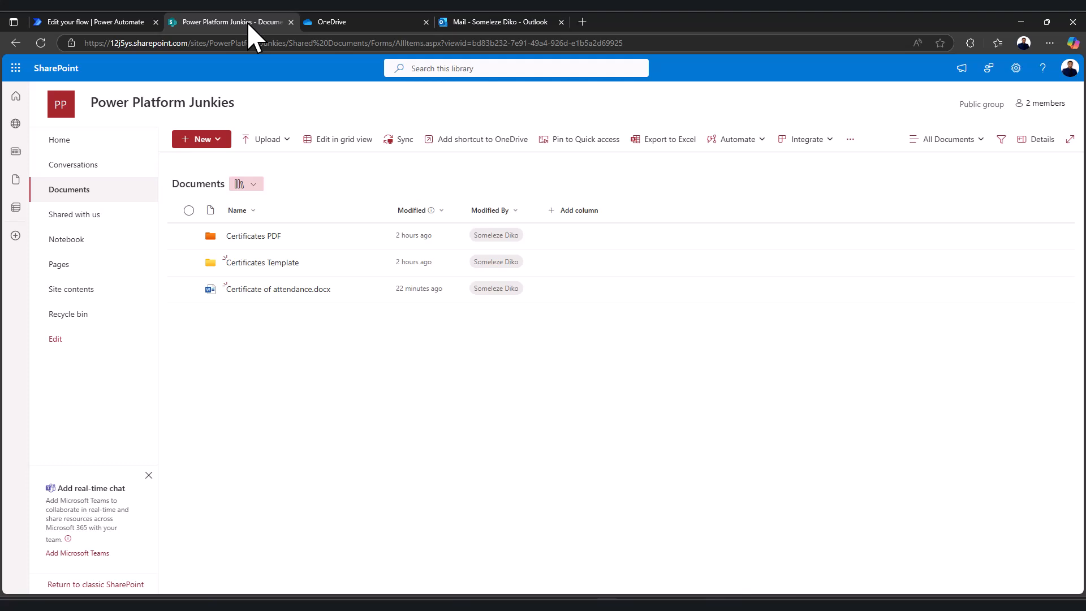
click(255, 237)
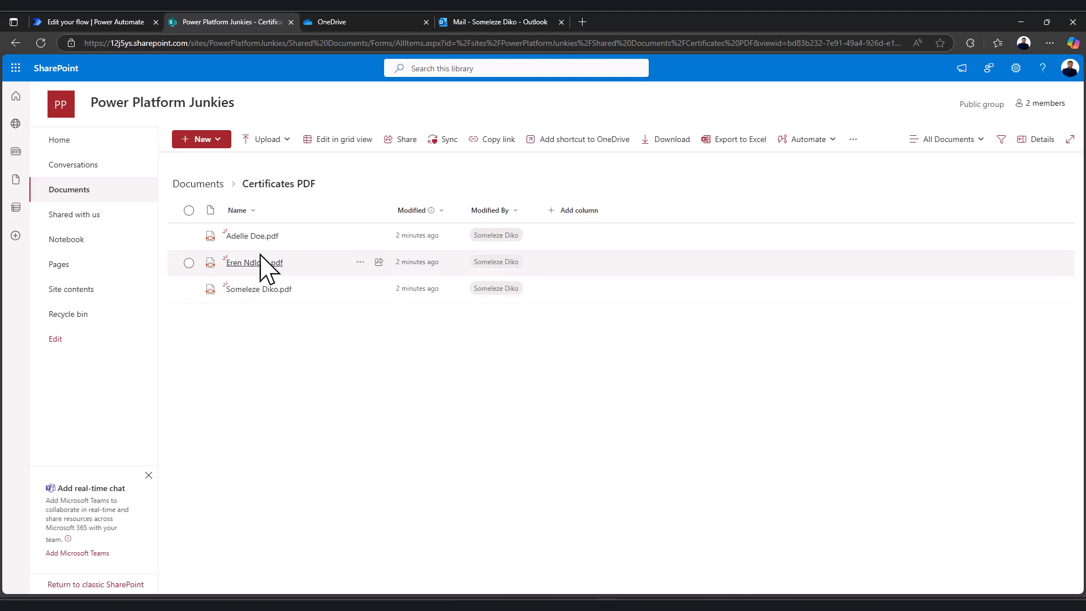
click(189, 210)
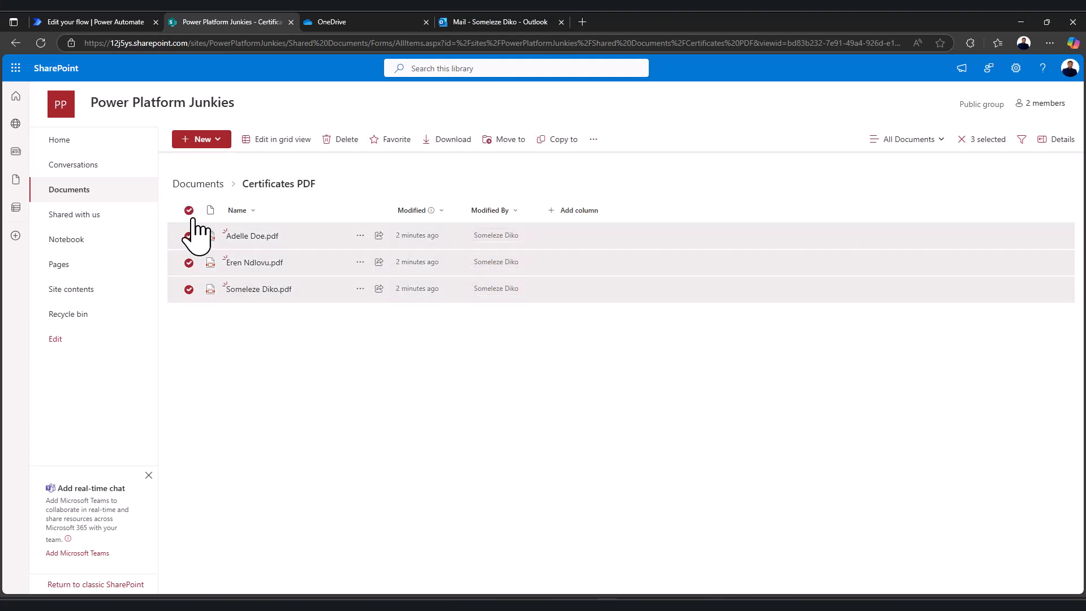
click(344, 140)
click(571, 369)
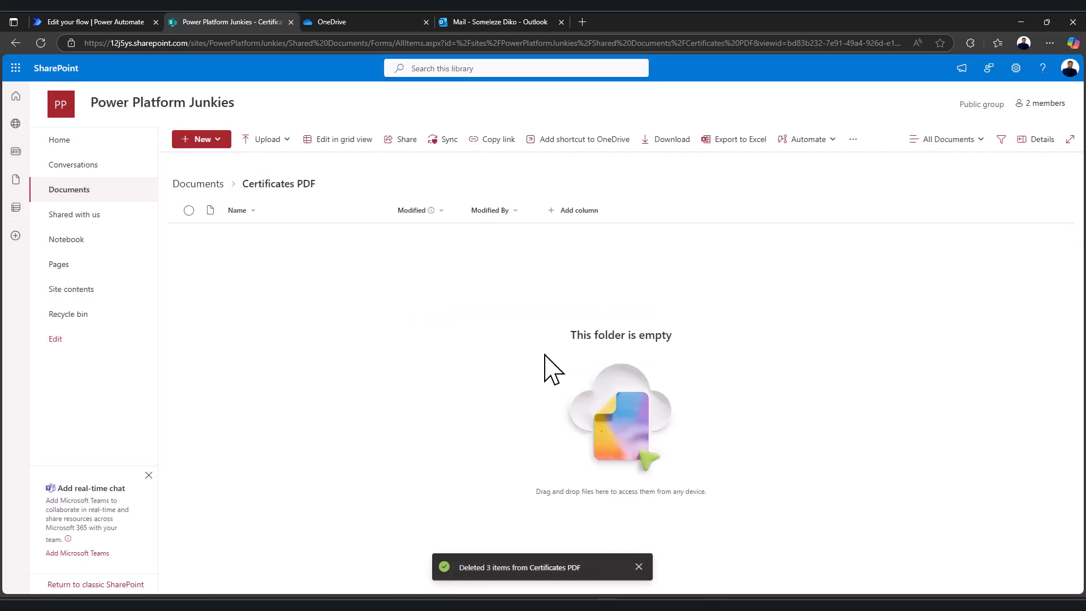
click(477, 22)
Select and delete the three .docx certificates in OneDrive's Certificates - Word folder
click(369, 21)
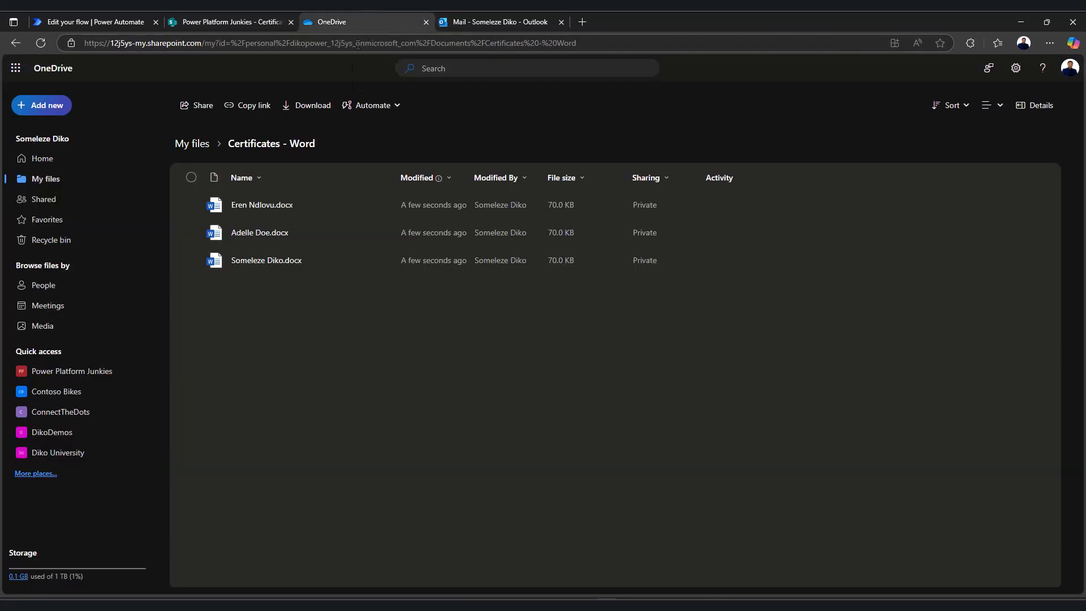
click(191, 204)
click(191, 233)
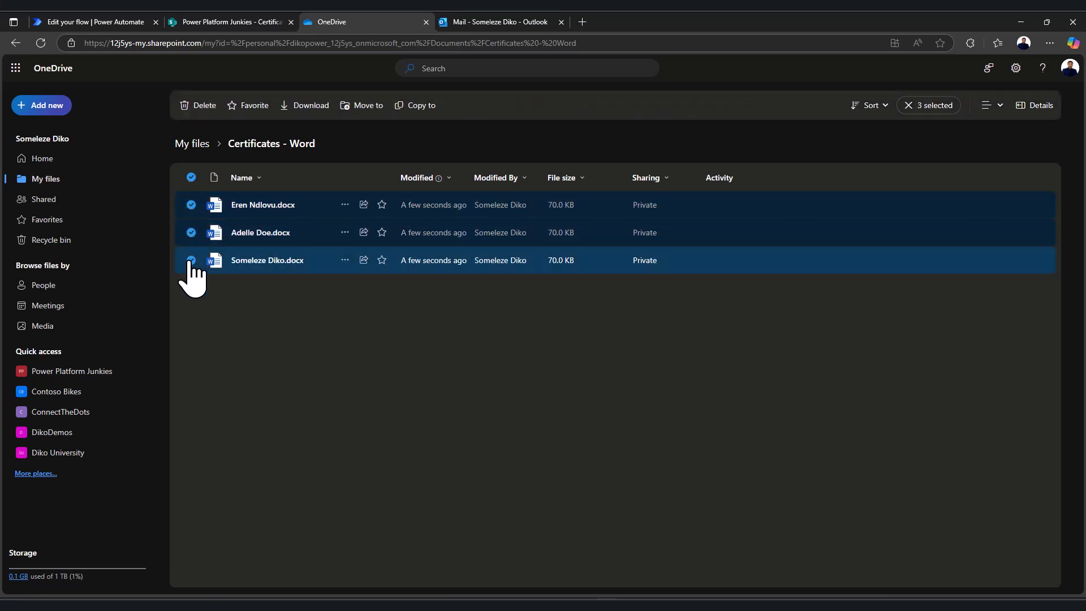
click(191, 261)
click(196, 105)
click(574, 369)
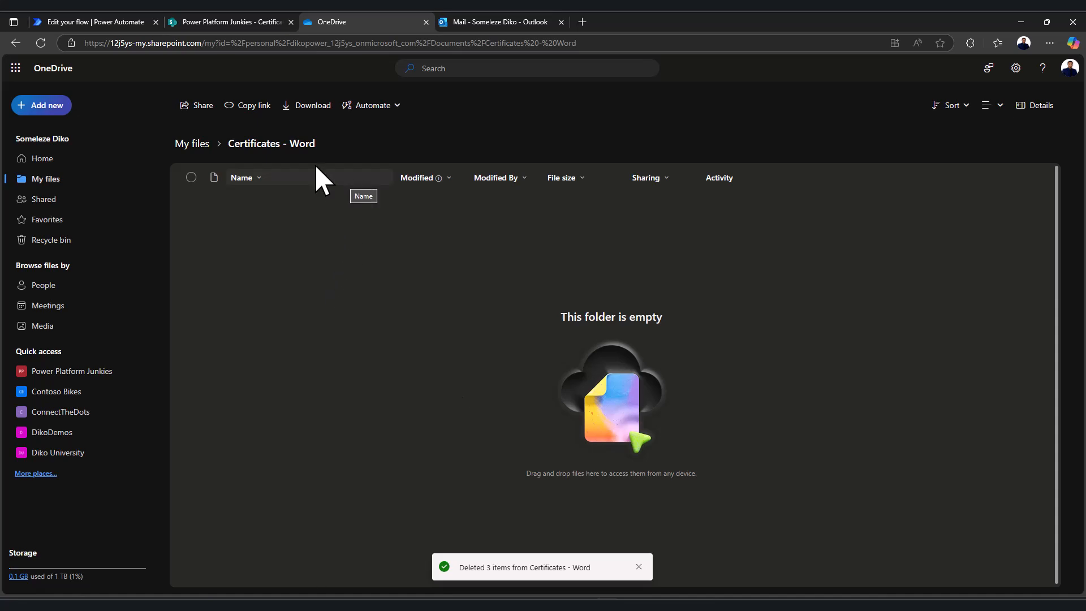
Rerun the flow as a manual test and confirm every step, including the email, succeeds
click(107, 19)
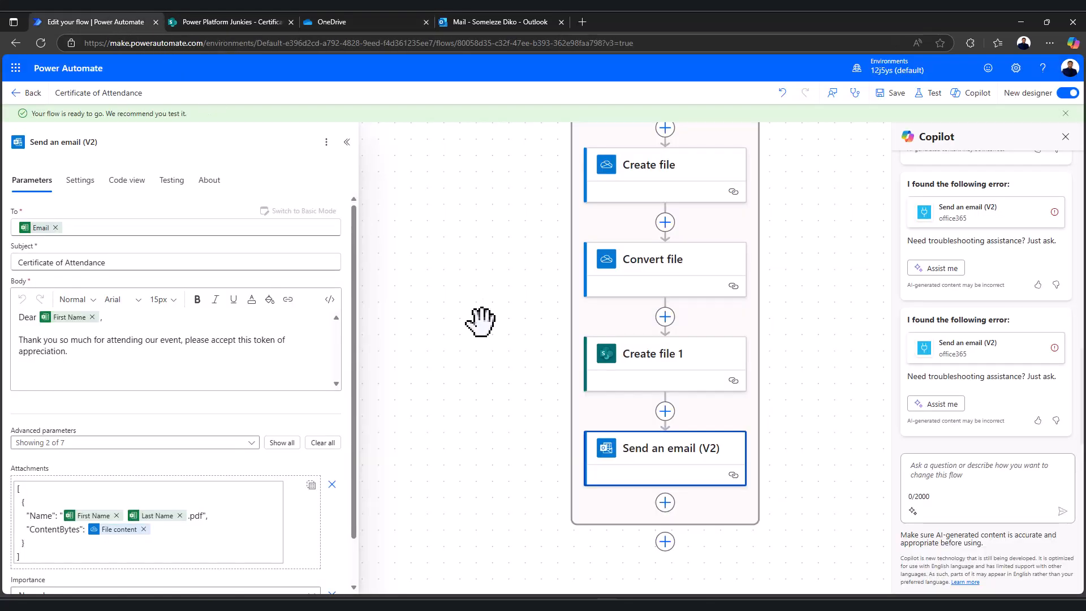
click(930, 93)
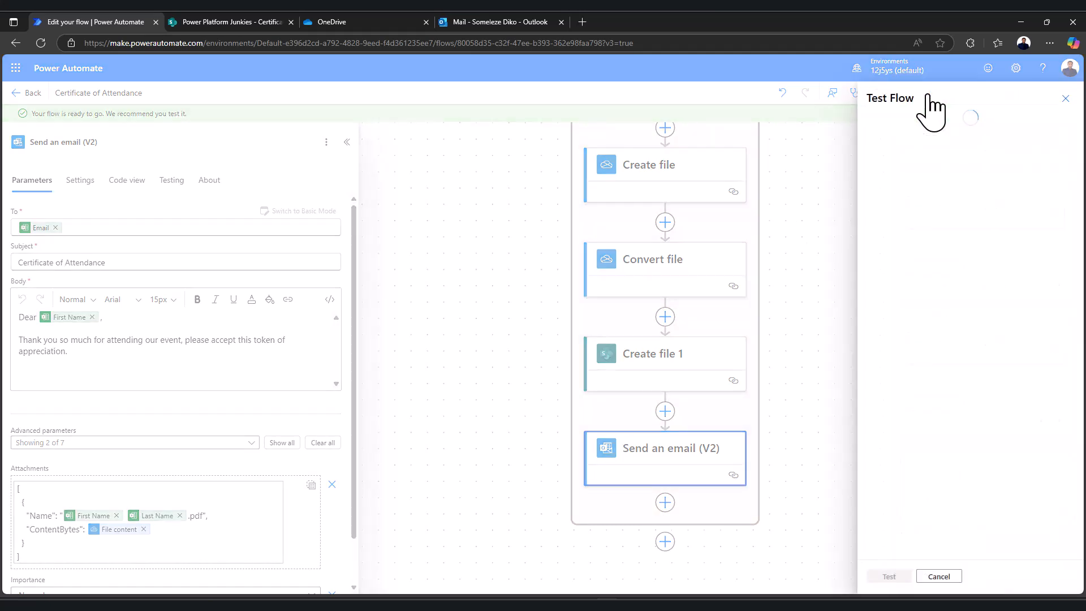
click(875, 126)
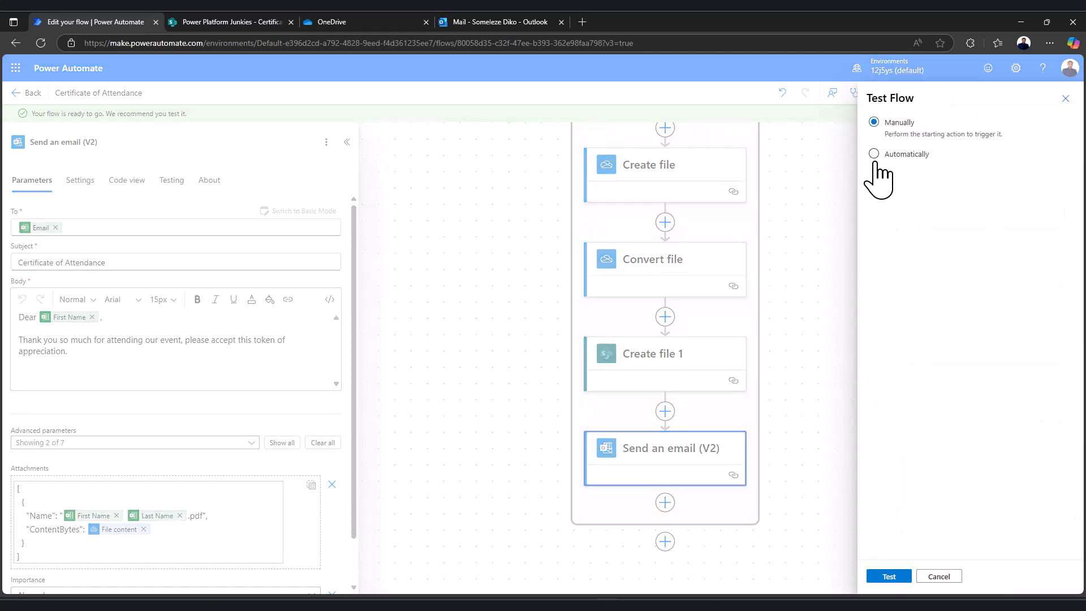
click(889, 577)
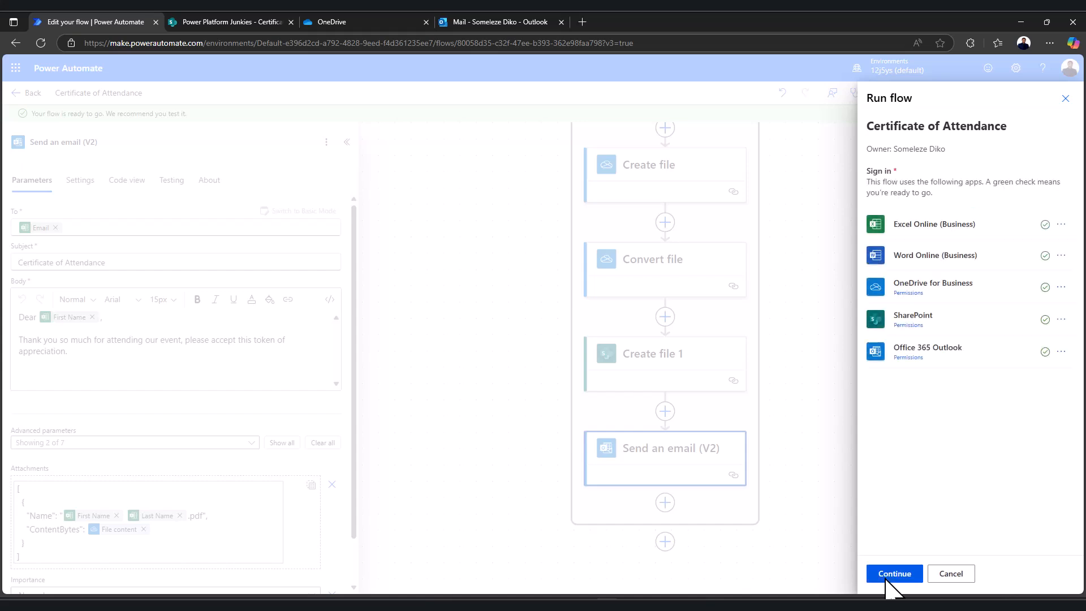
click(889, 574)
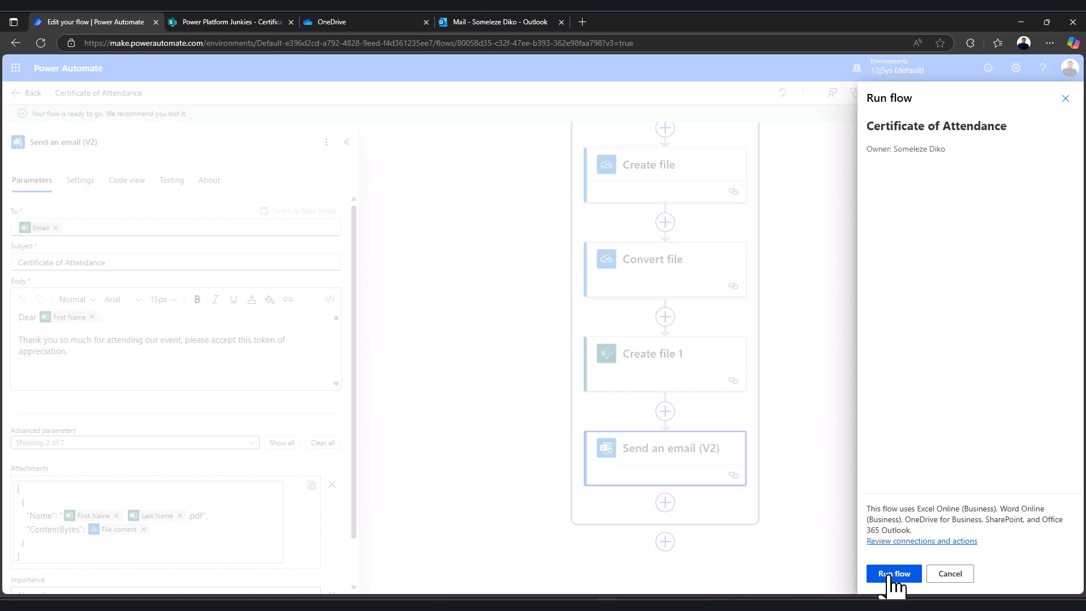
click(888, 577)
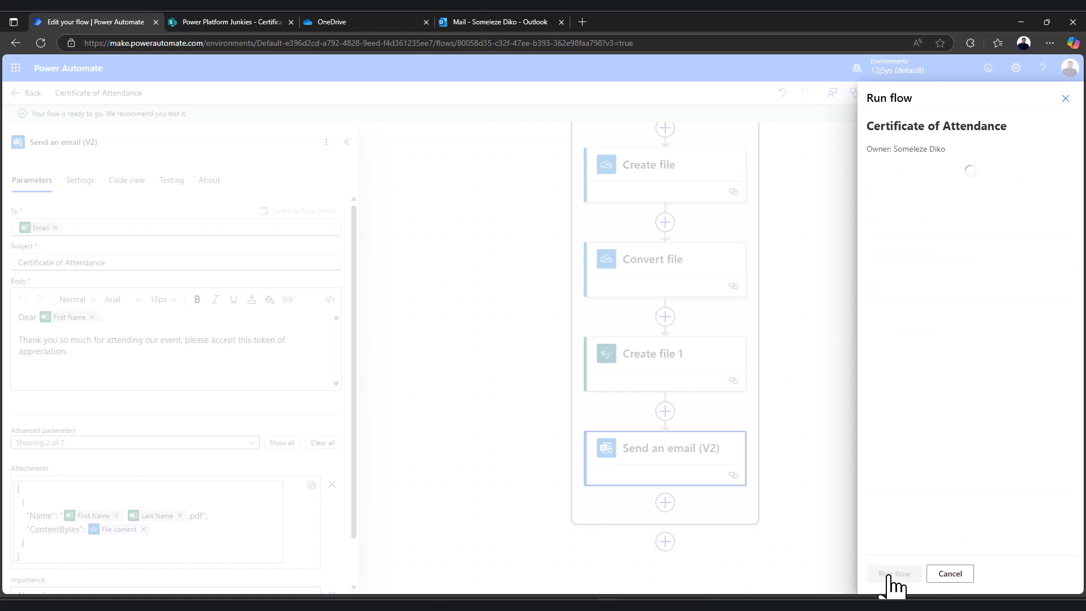
click(889, 575)
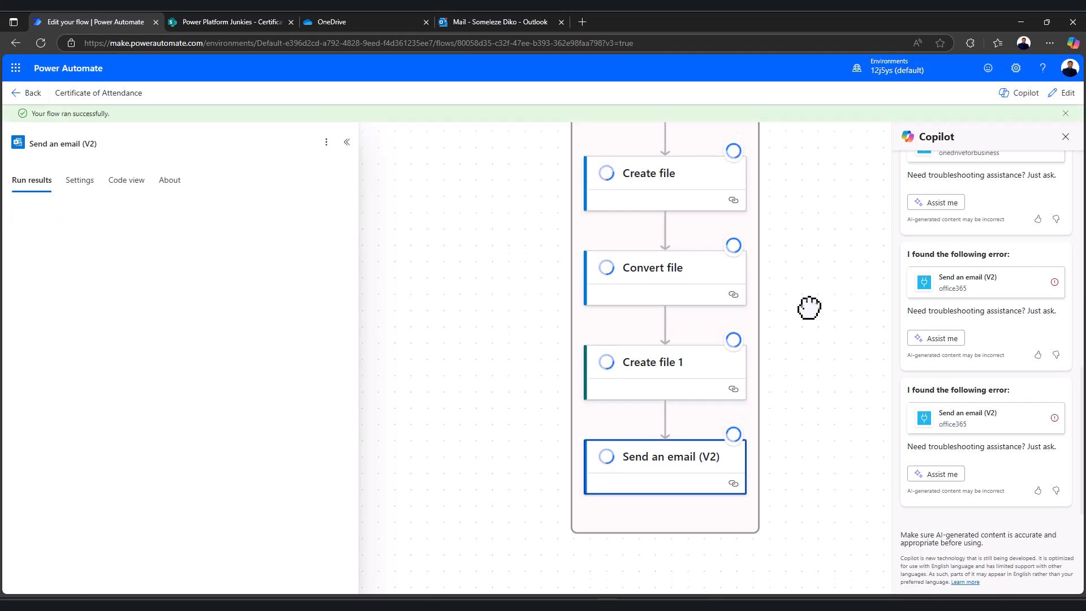
drag(796, 461, 781, 266)
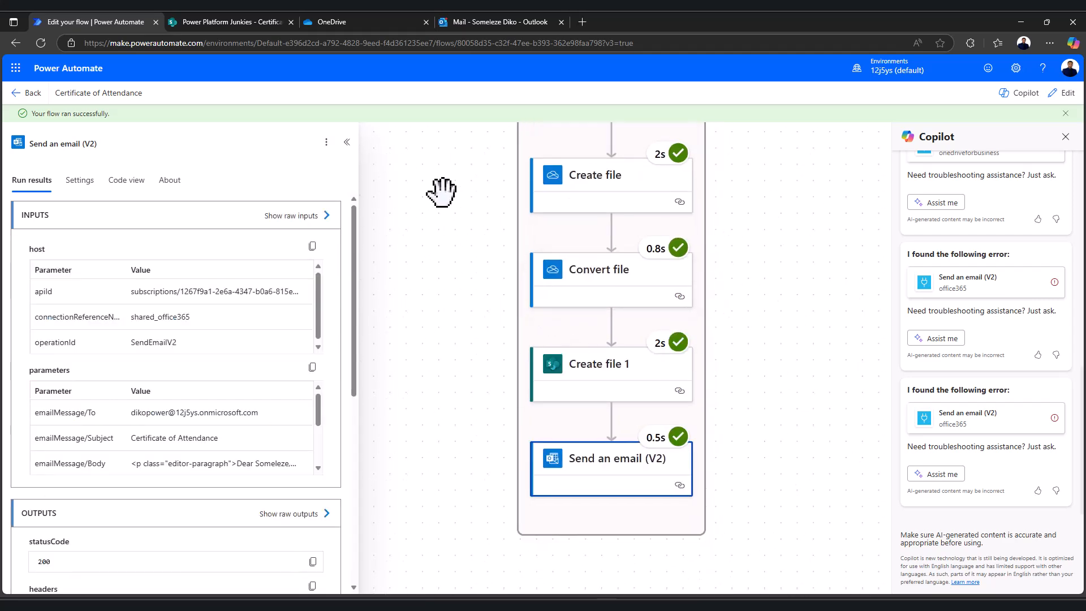
click(488, 22)
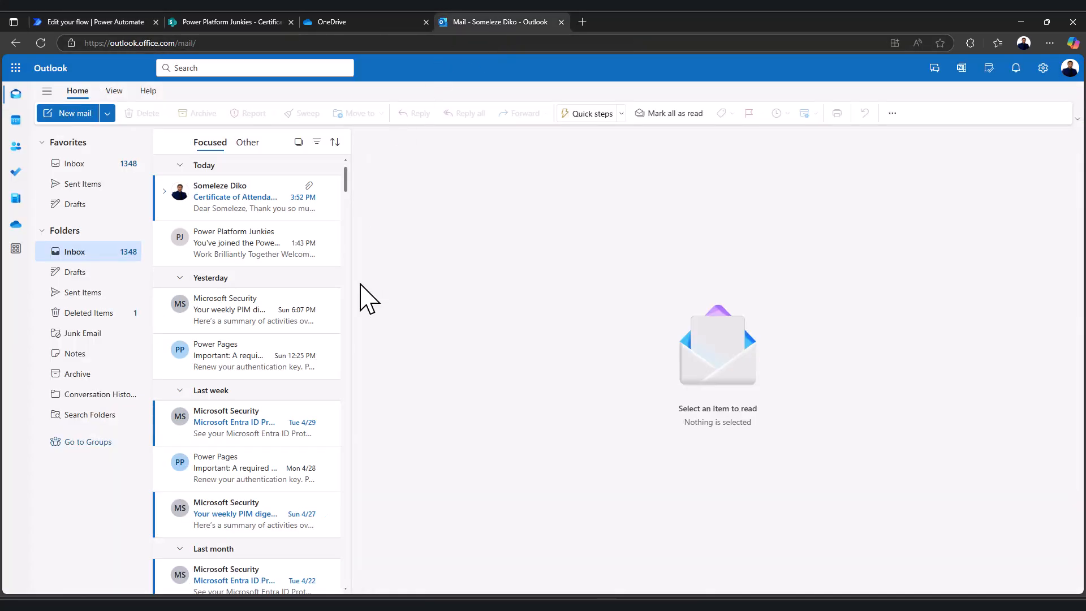
Preview the PDF certificate attached to the Certificate of Attendance email, then return to the flow's run results
click(227, 208)
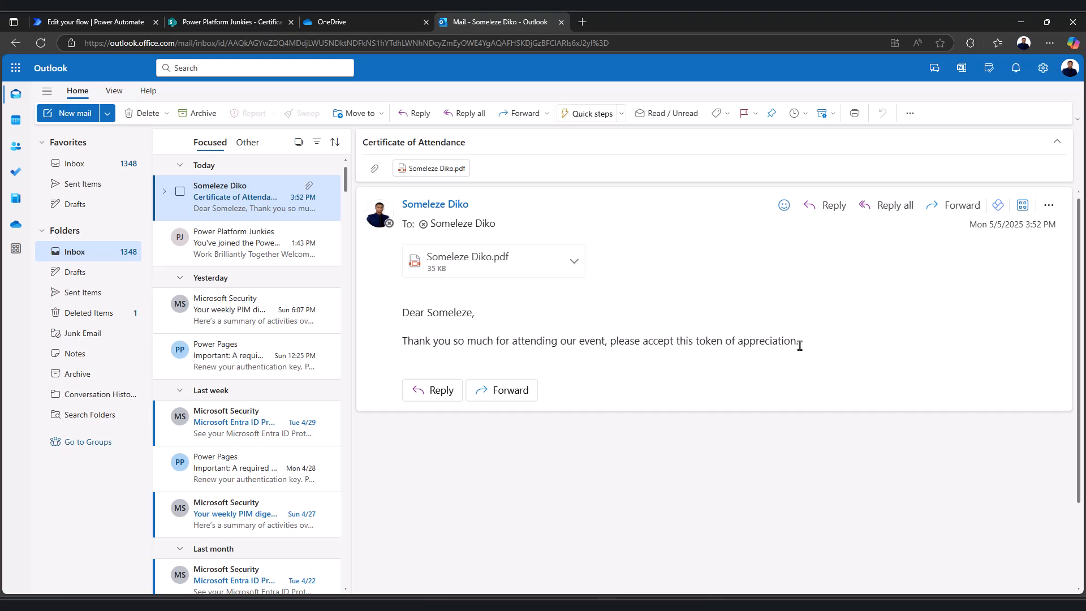
click(470, 264)
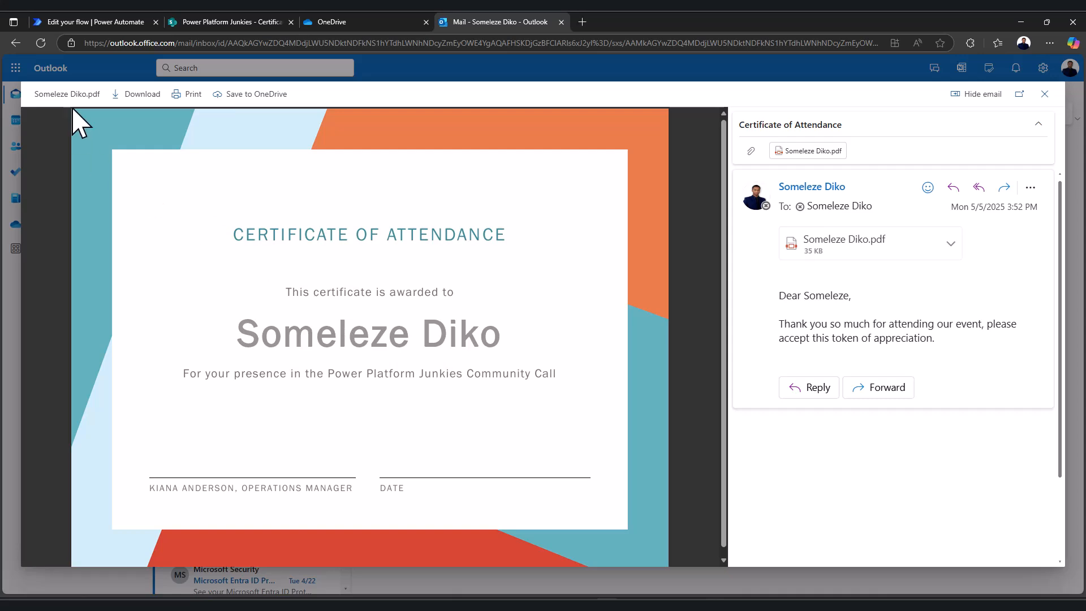
click(88, 22)
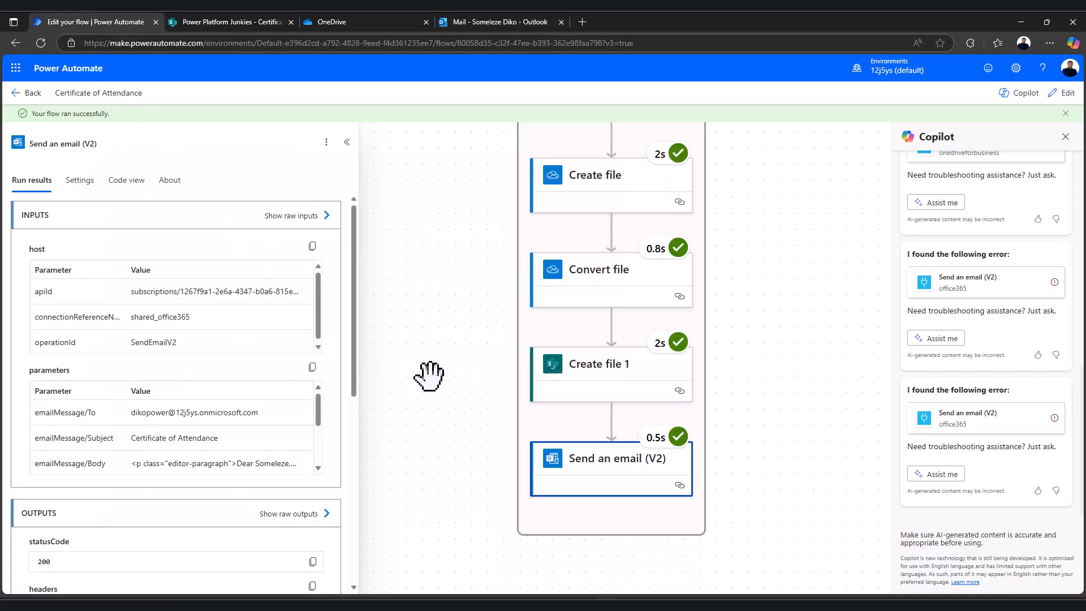